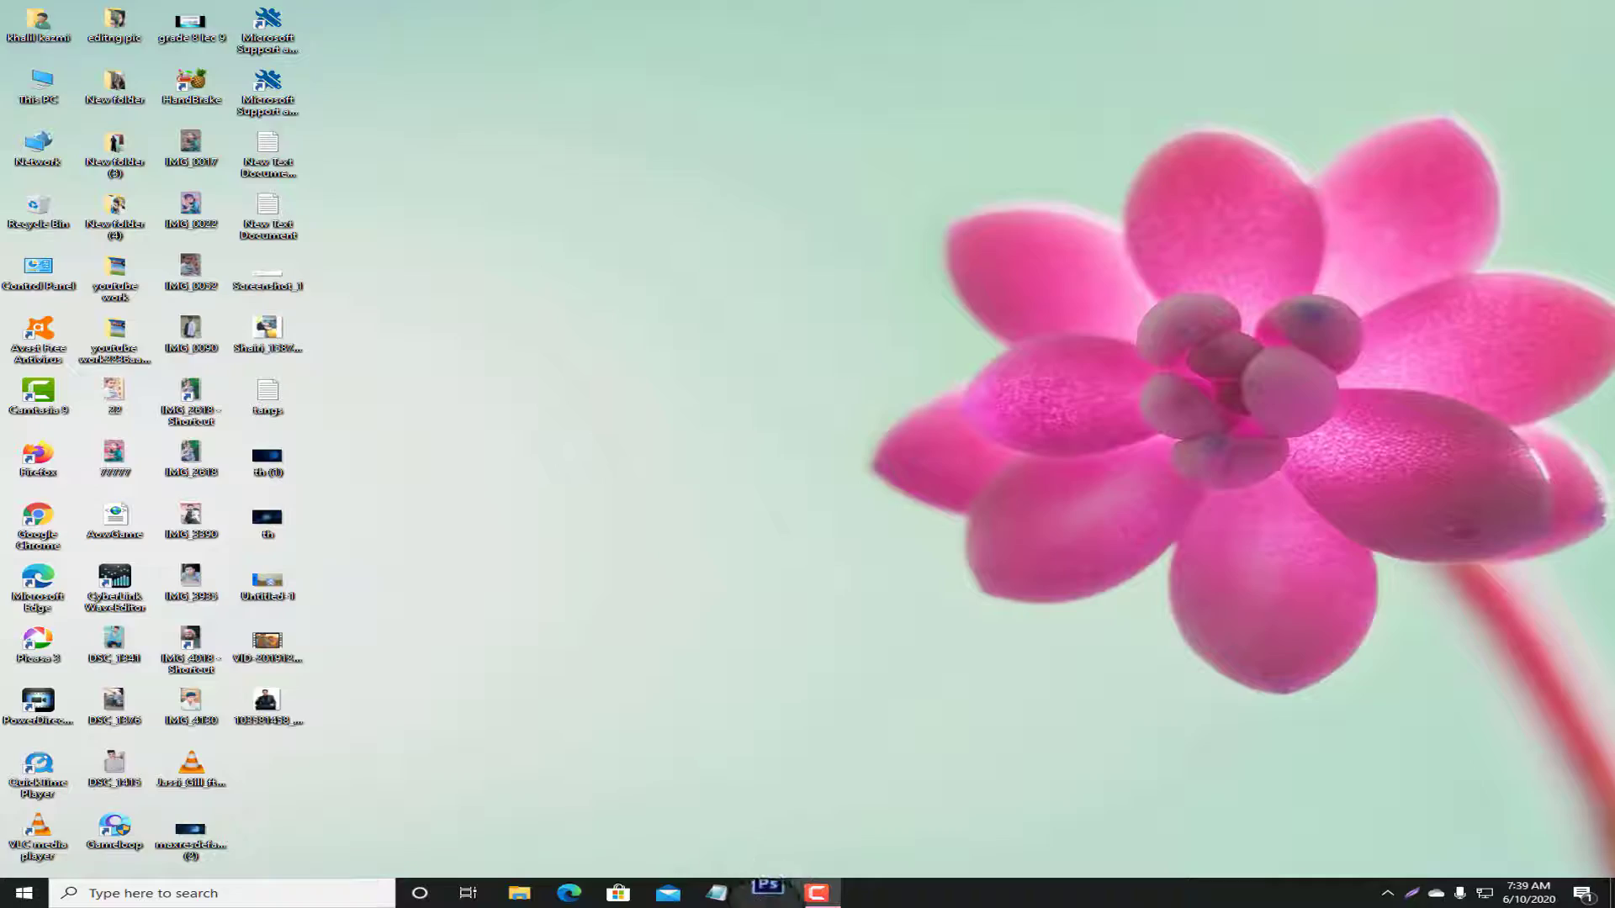
- Launch Photoshop CS6 Portable and decline restoring the local and portable settings
{"action": "left_click", "coordinate": [758, 820]}
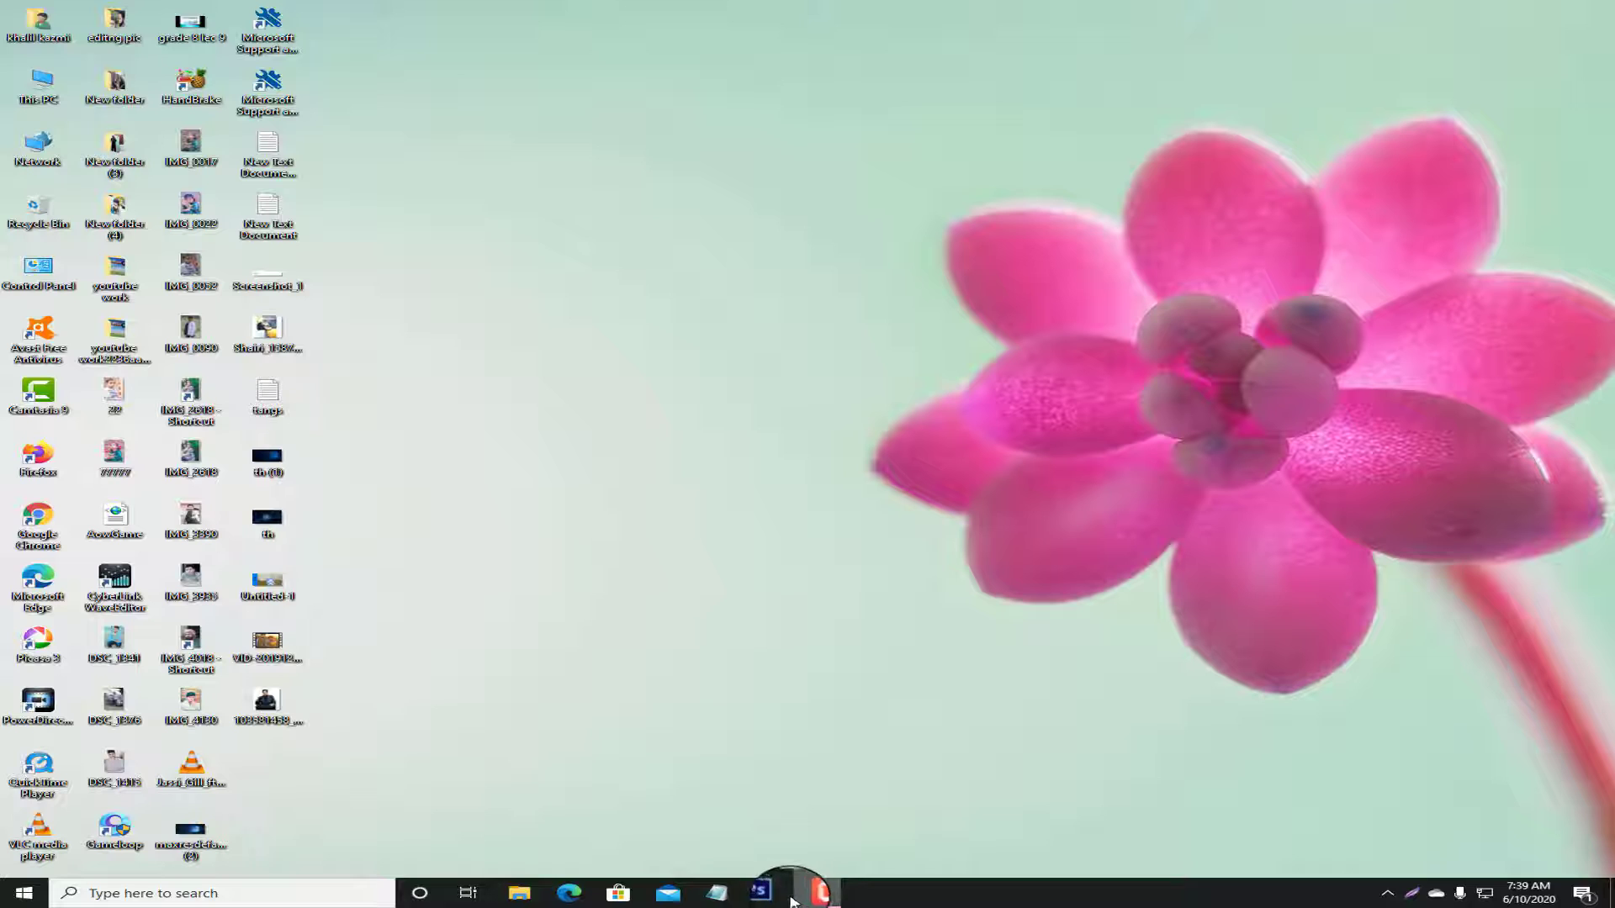
{"action": "left_click", "coordinate": [763, 892]}
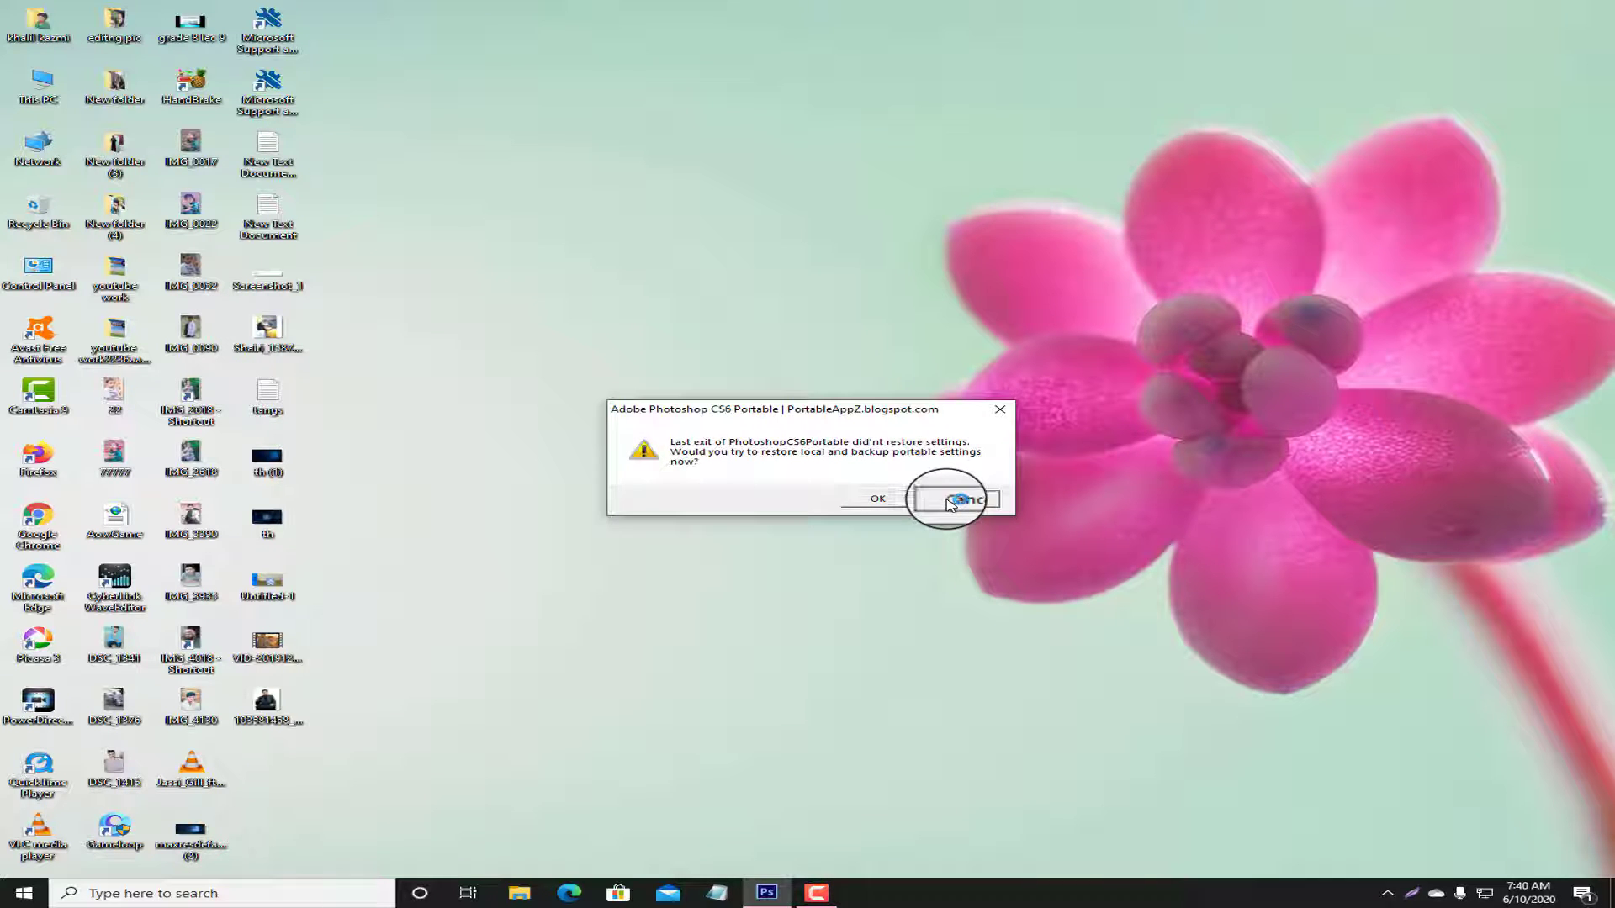
{"action": "left_click", "coordinate": [950, 502]}
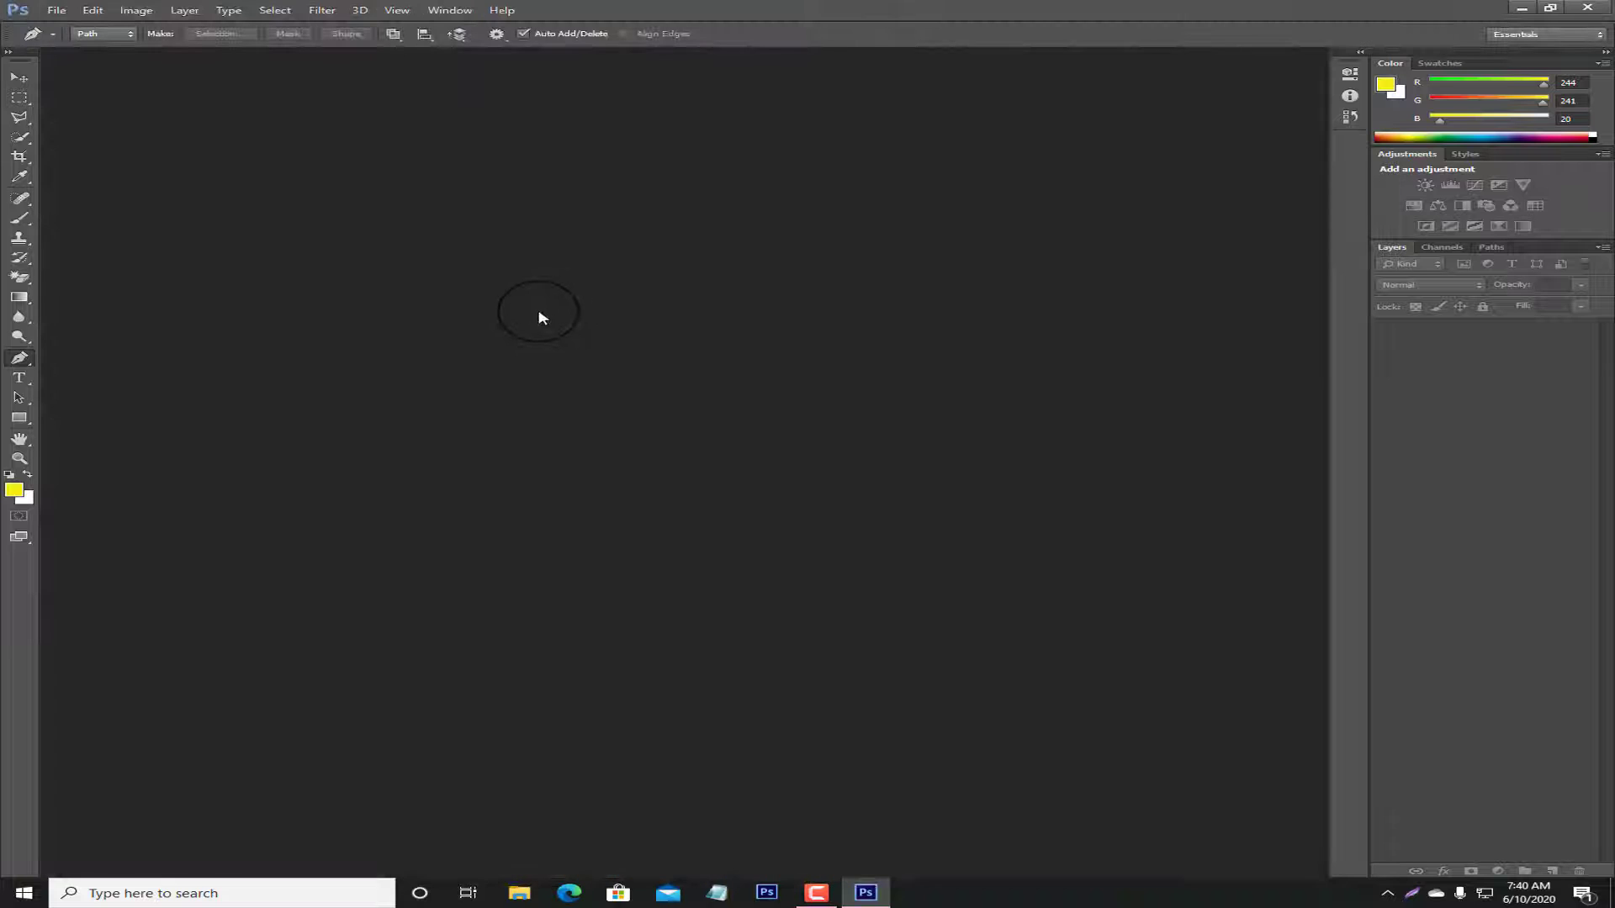
- Open the photo autumn-2953896_960_720.jpg in Camera Raw
{"action": "left_click", "coordinate": [50, 10]}
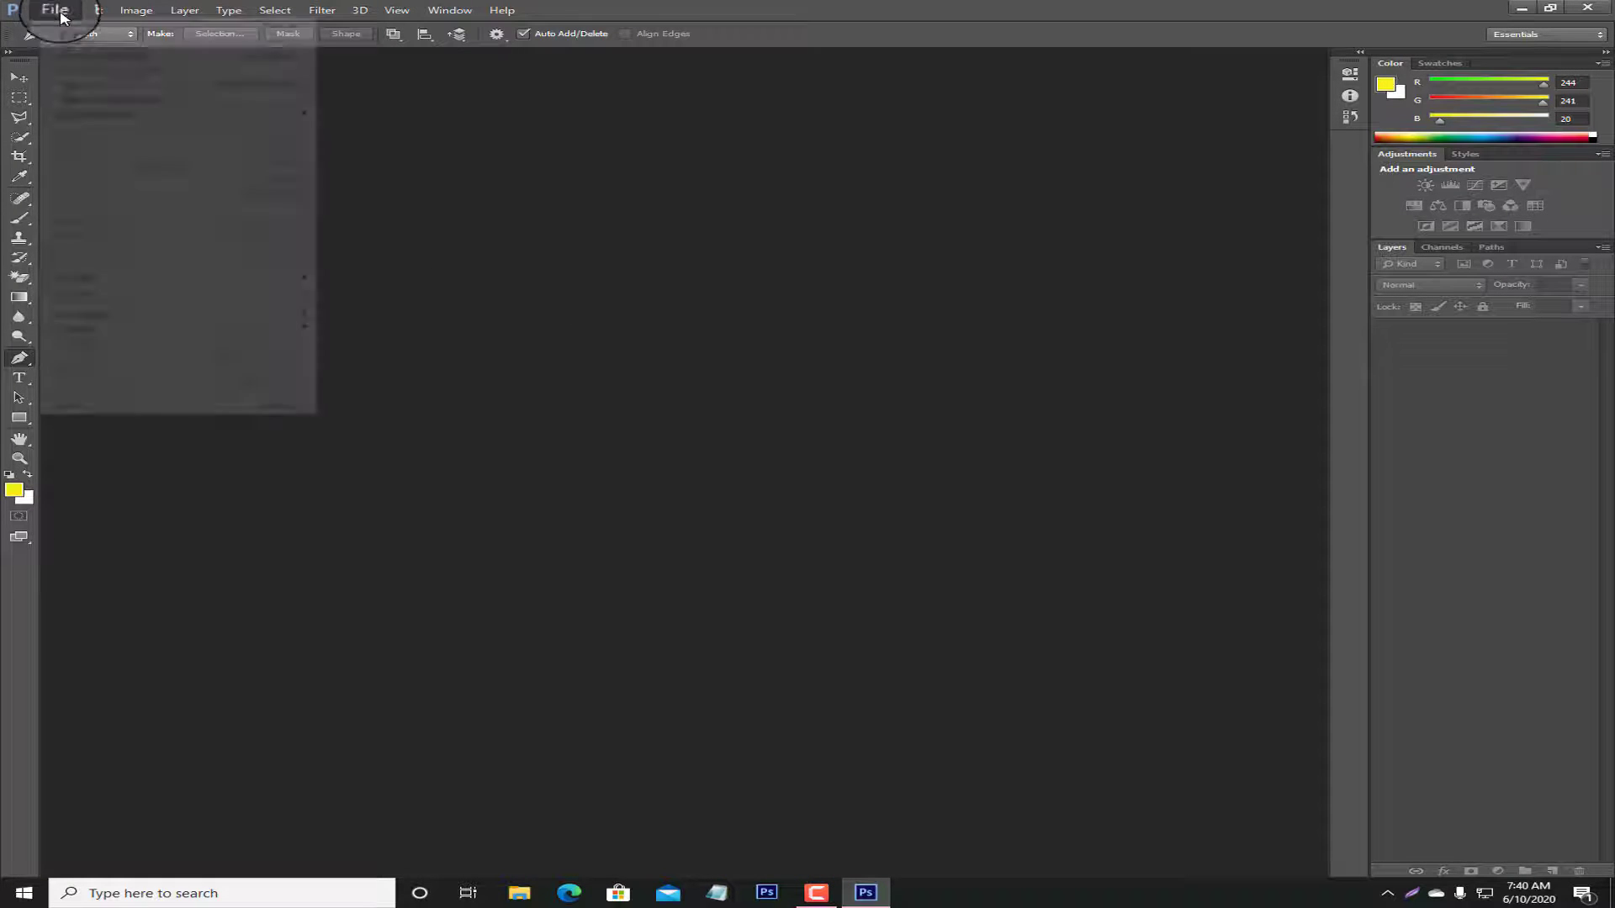
{"action": "left_click", "coordinate": [949, 255]}
{"action": "key", "text": "ctrl+o"}
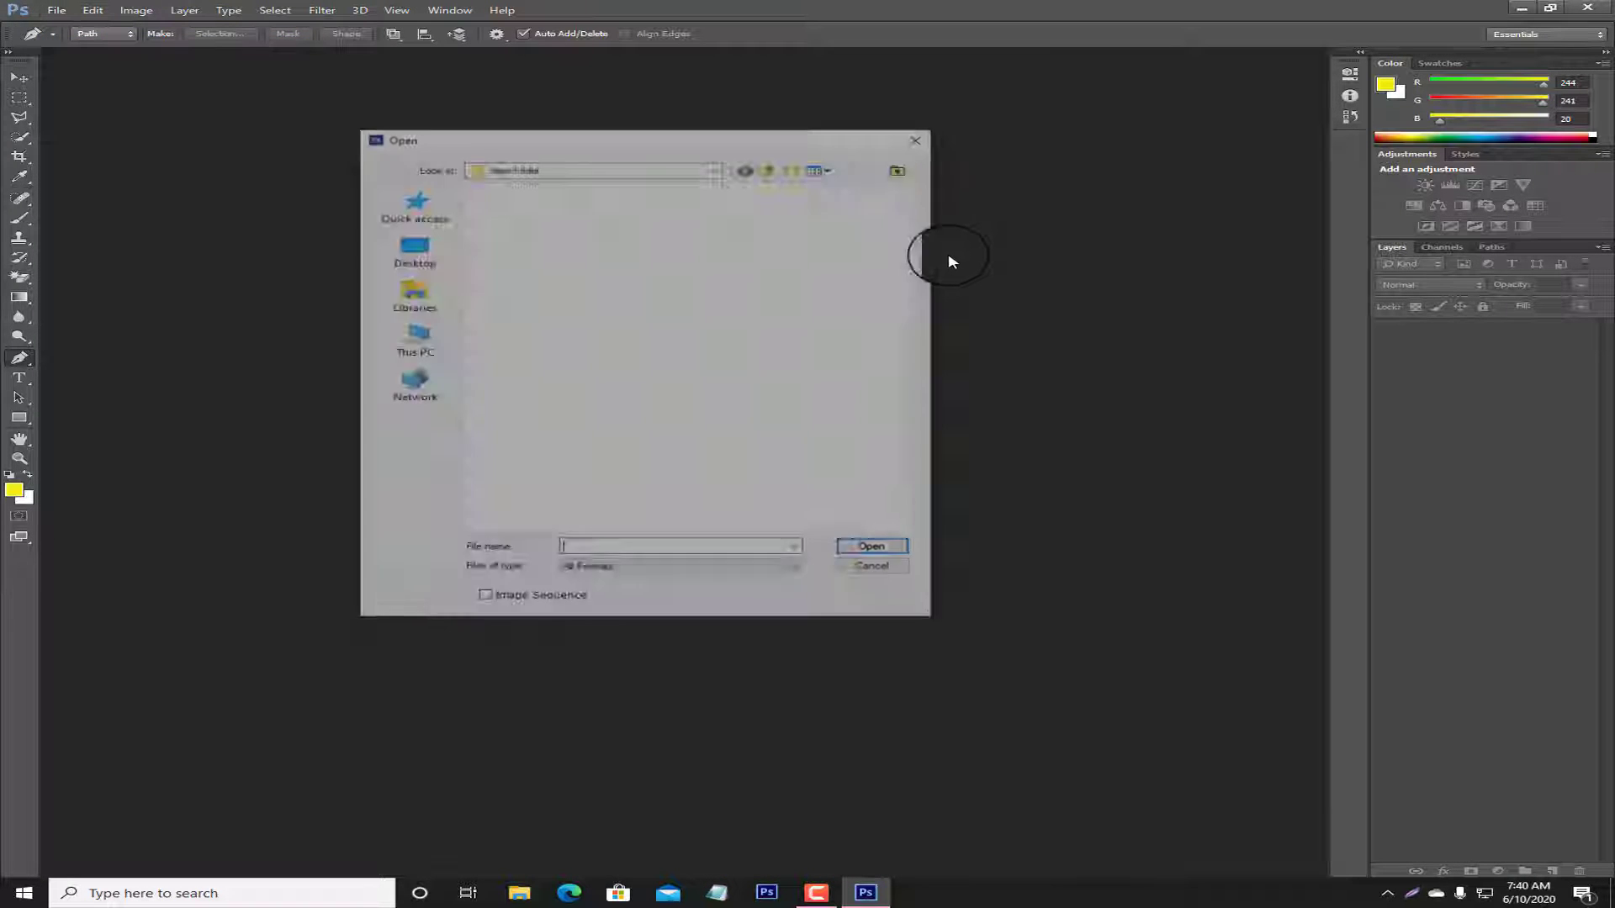
{"action": "double_click", "coordinate": [639, 235]}
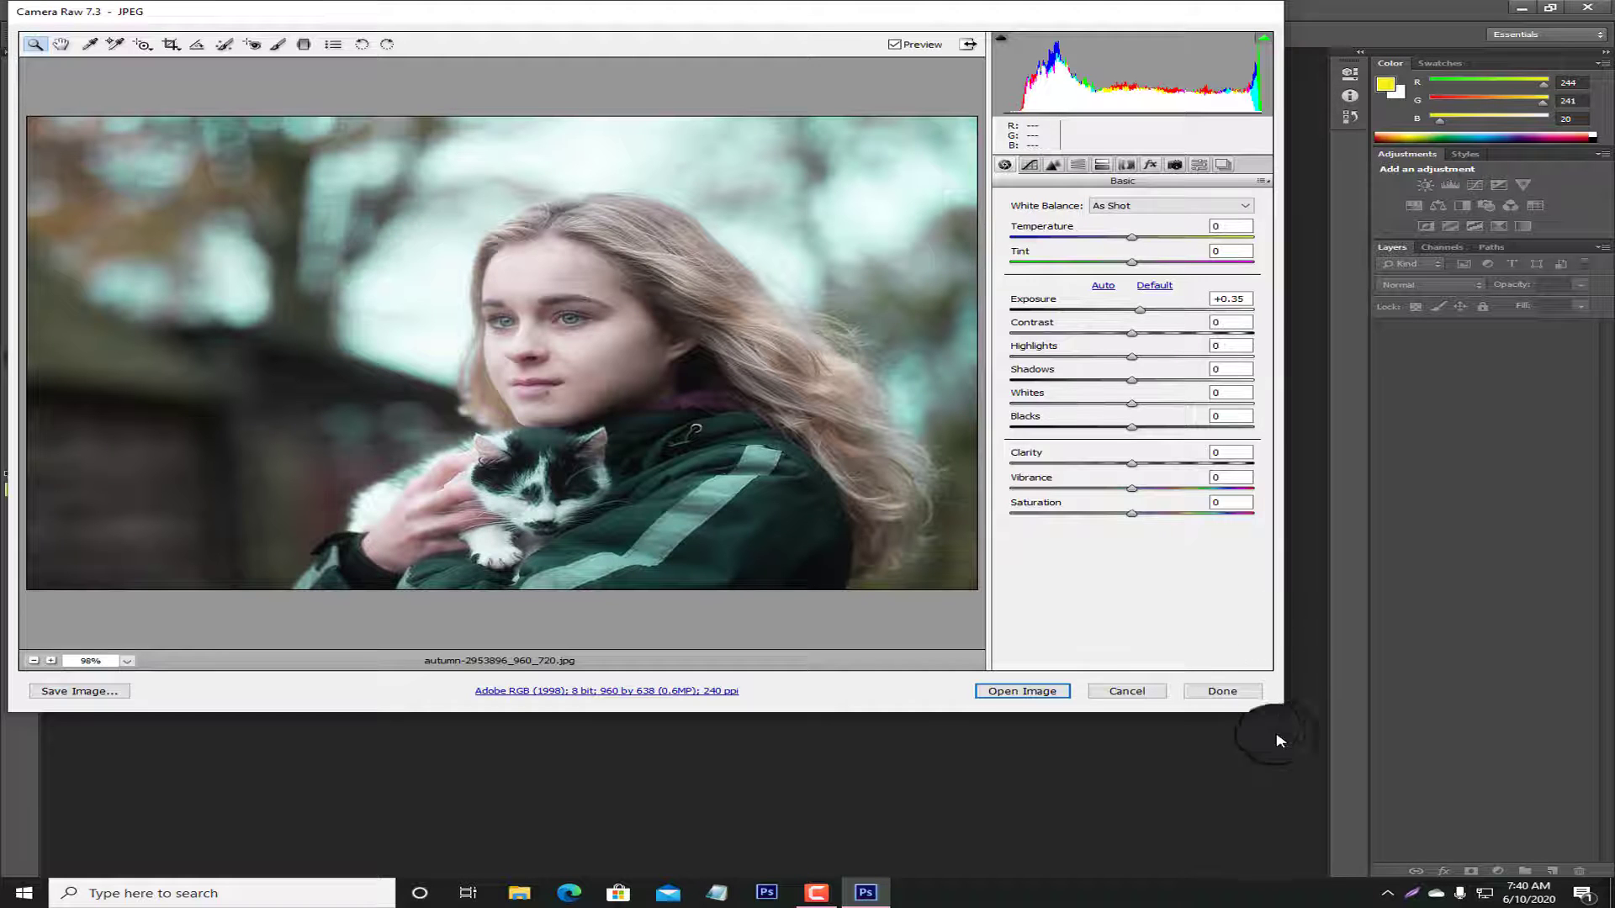
- Set the exposure to +0.45 in Camera Raw and open the image using its embedded color profile
{"action": "left_click_drag", "start_coordinate": [1278, 706], "coordinate": [1608, 875]}
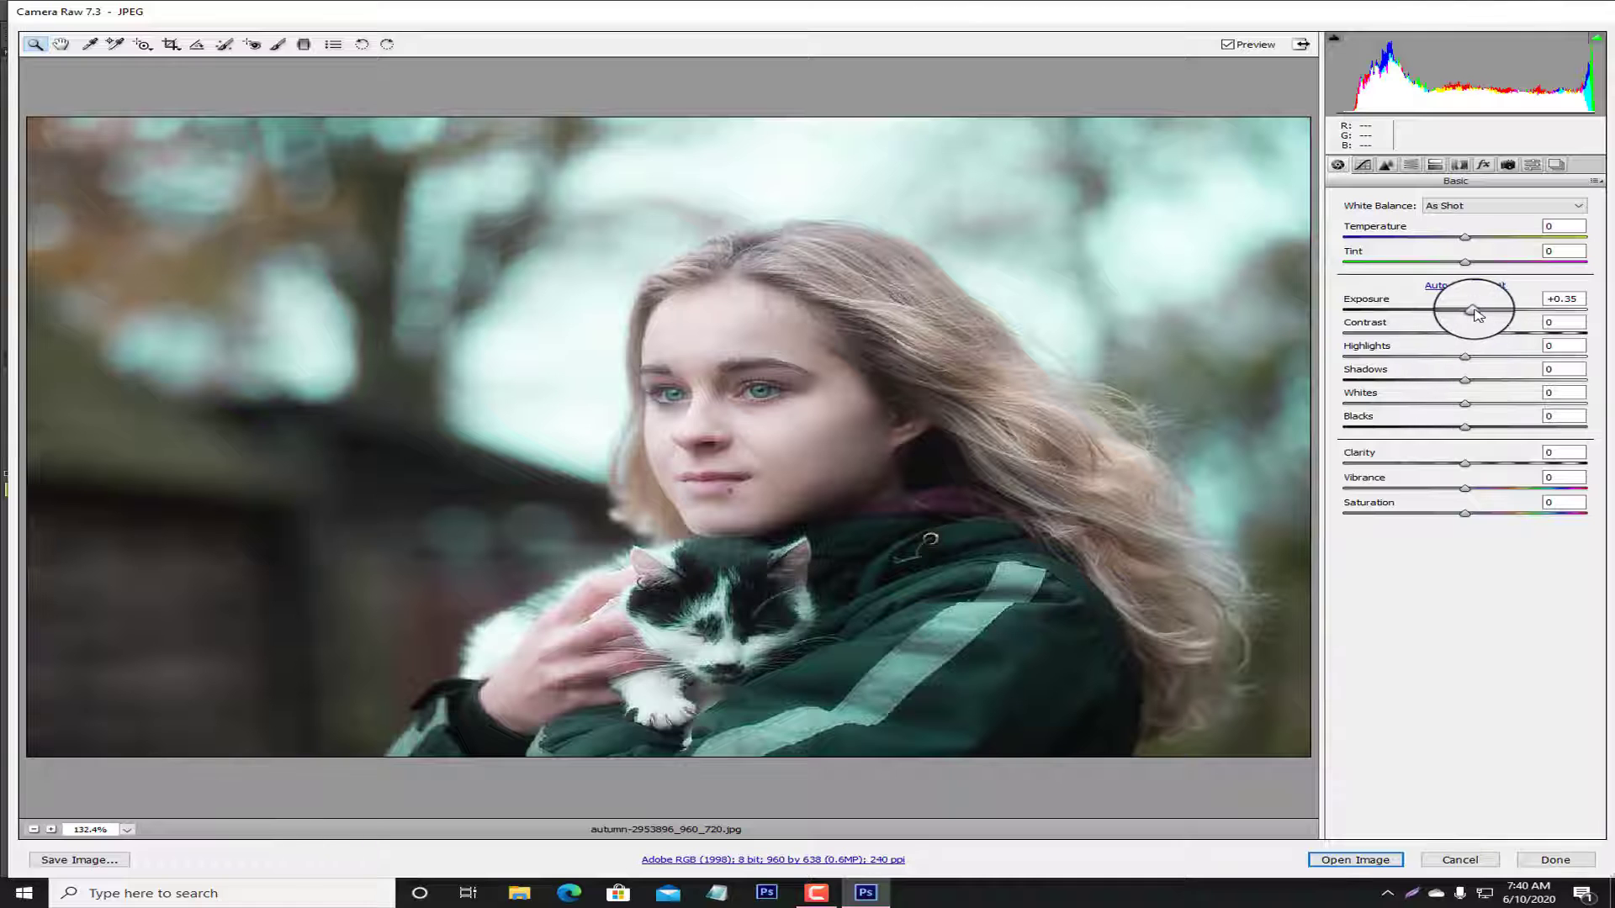
{"action": "left_click_drag", "start_coordinate": [1486, 315], "coordinate": [1477, 313]}
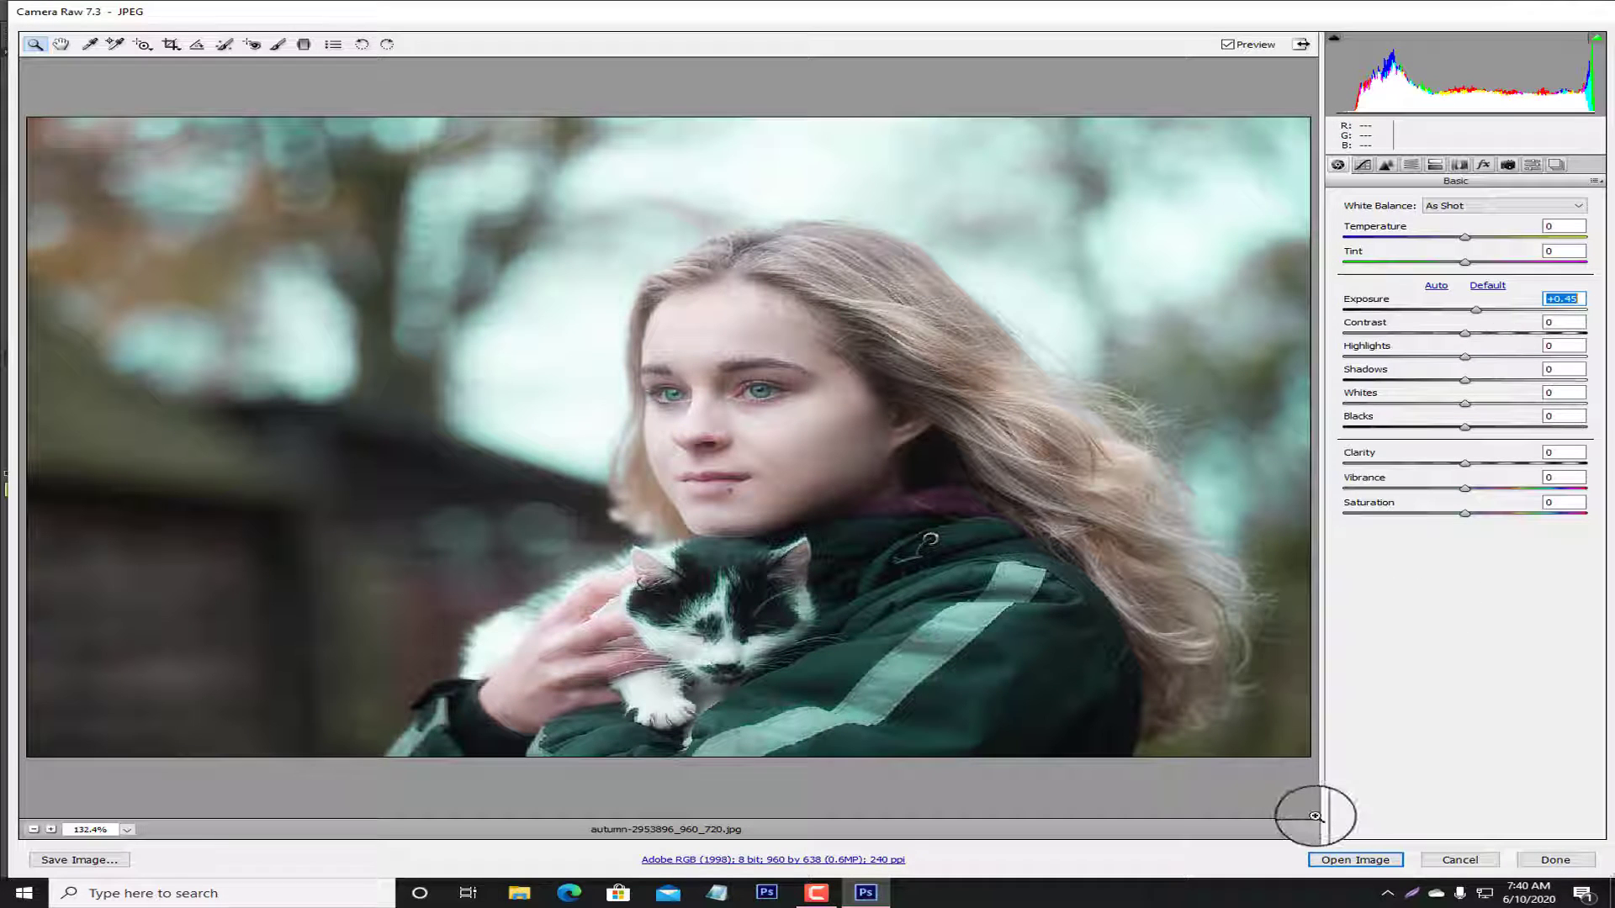
{"action": "left_click", "coordinate": [1355, 860]}
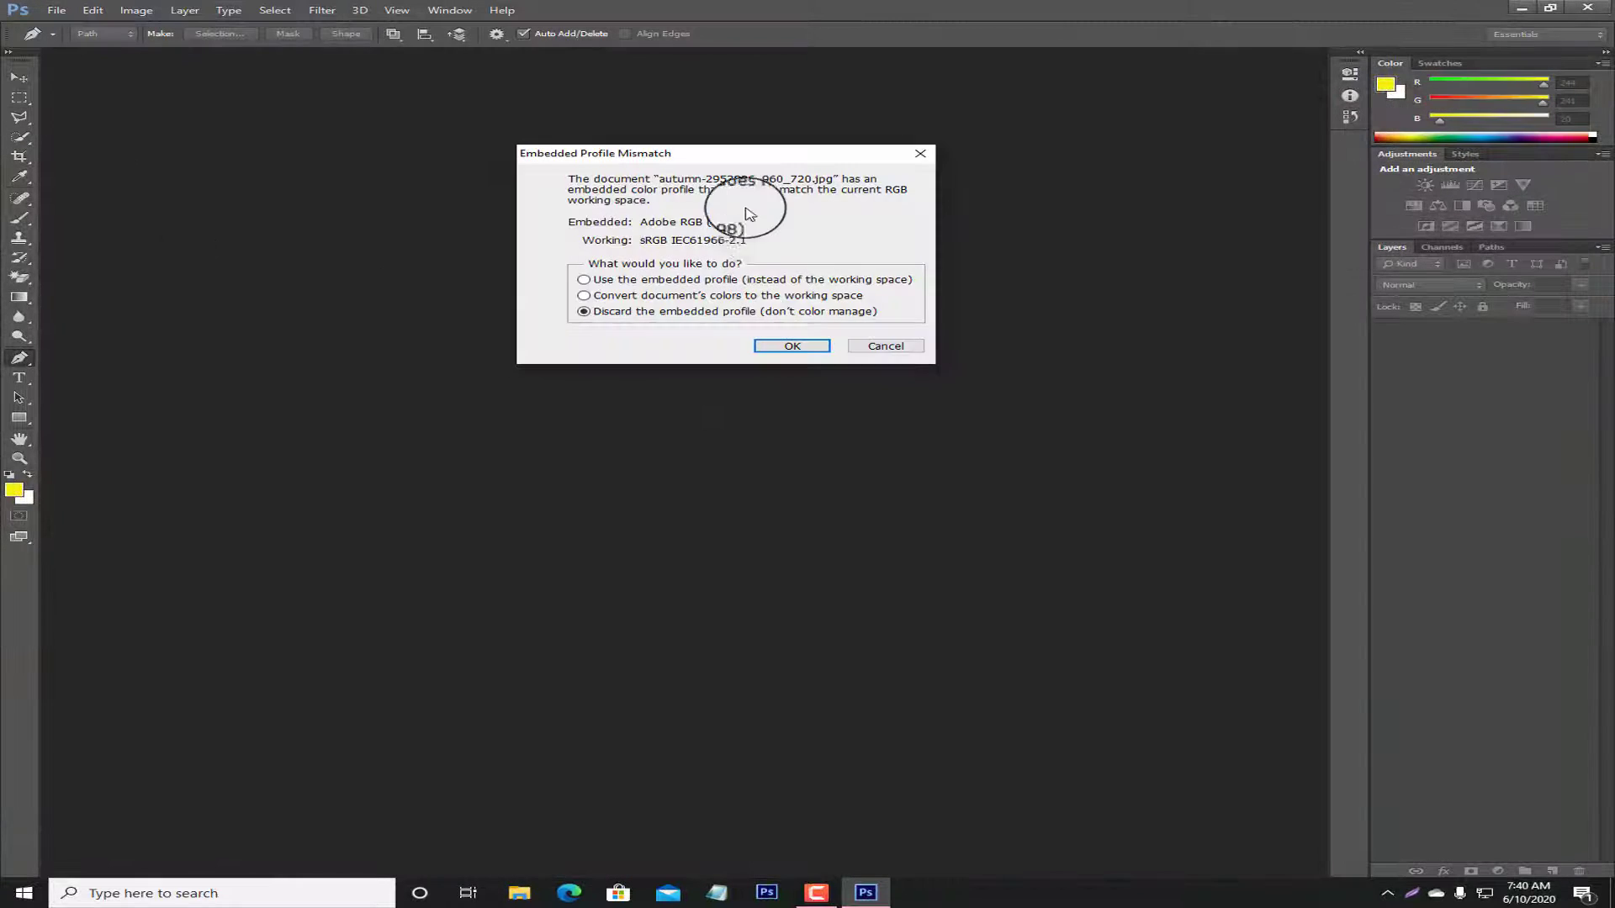
{"action": "left_click", "coordinate": [709, 281]}
{"action": "left_click", "coordinate": [791, 345]}
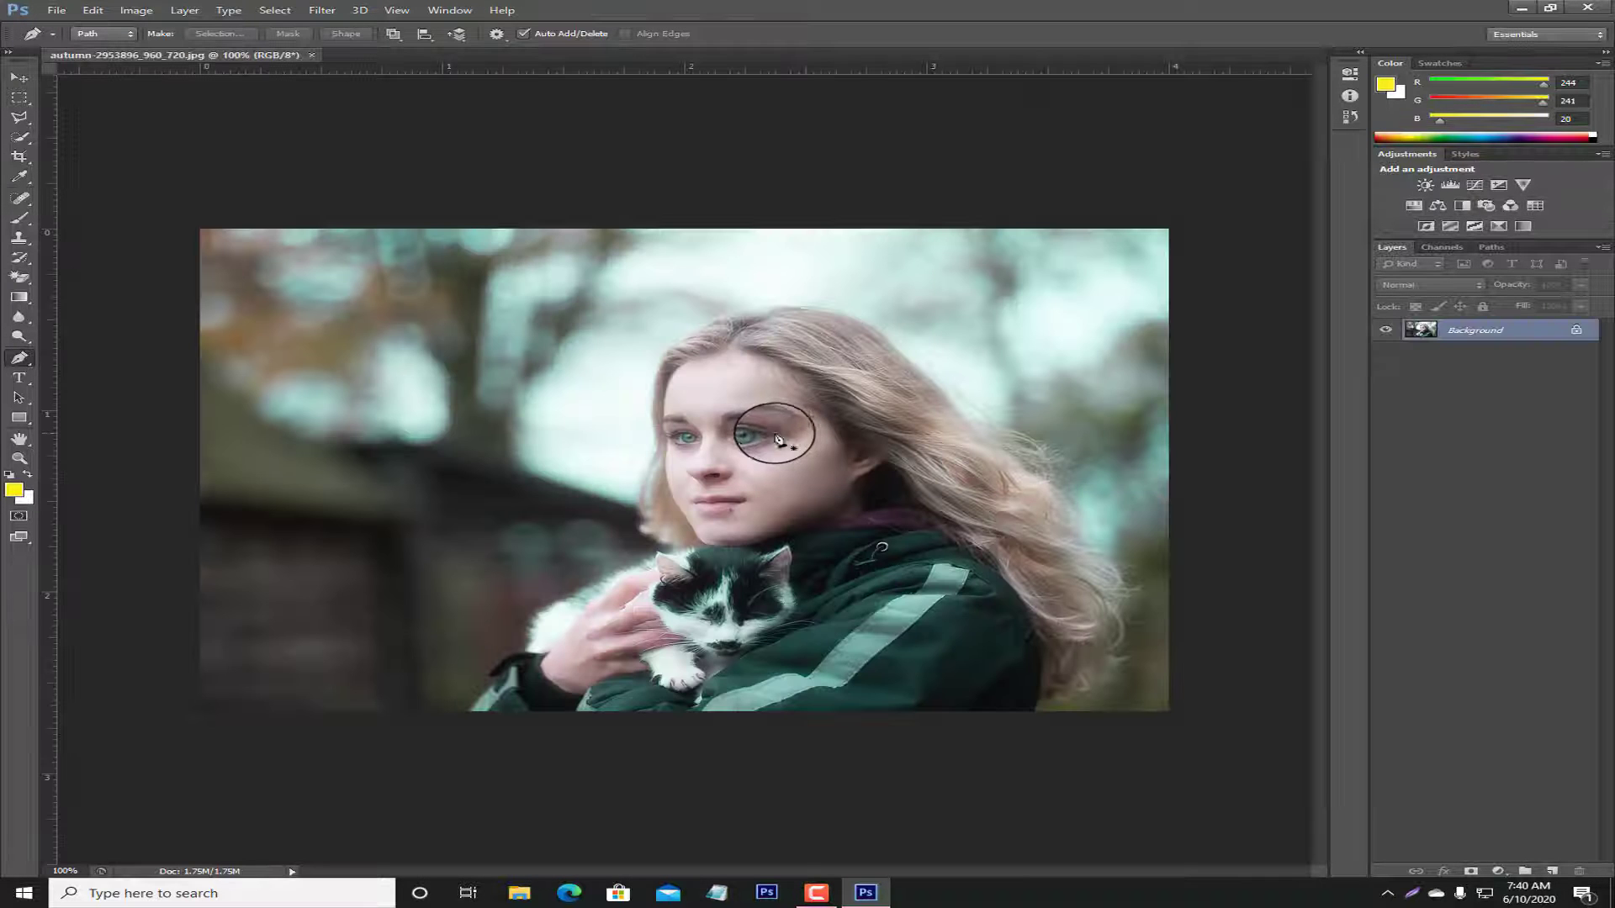
- Smooth the skin on the woman's forehead with the Mixer Brush at size 40, working at 300% zoom
{"action": "left_click", "coordinate": [30, 456]}
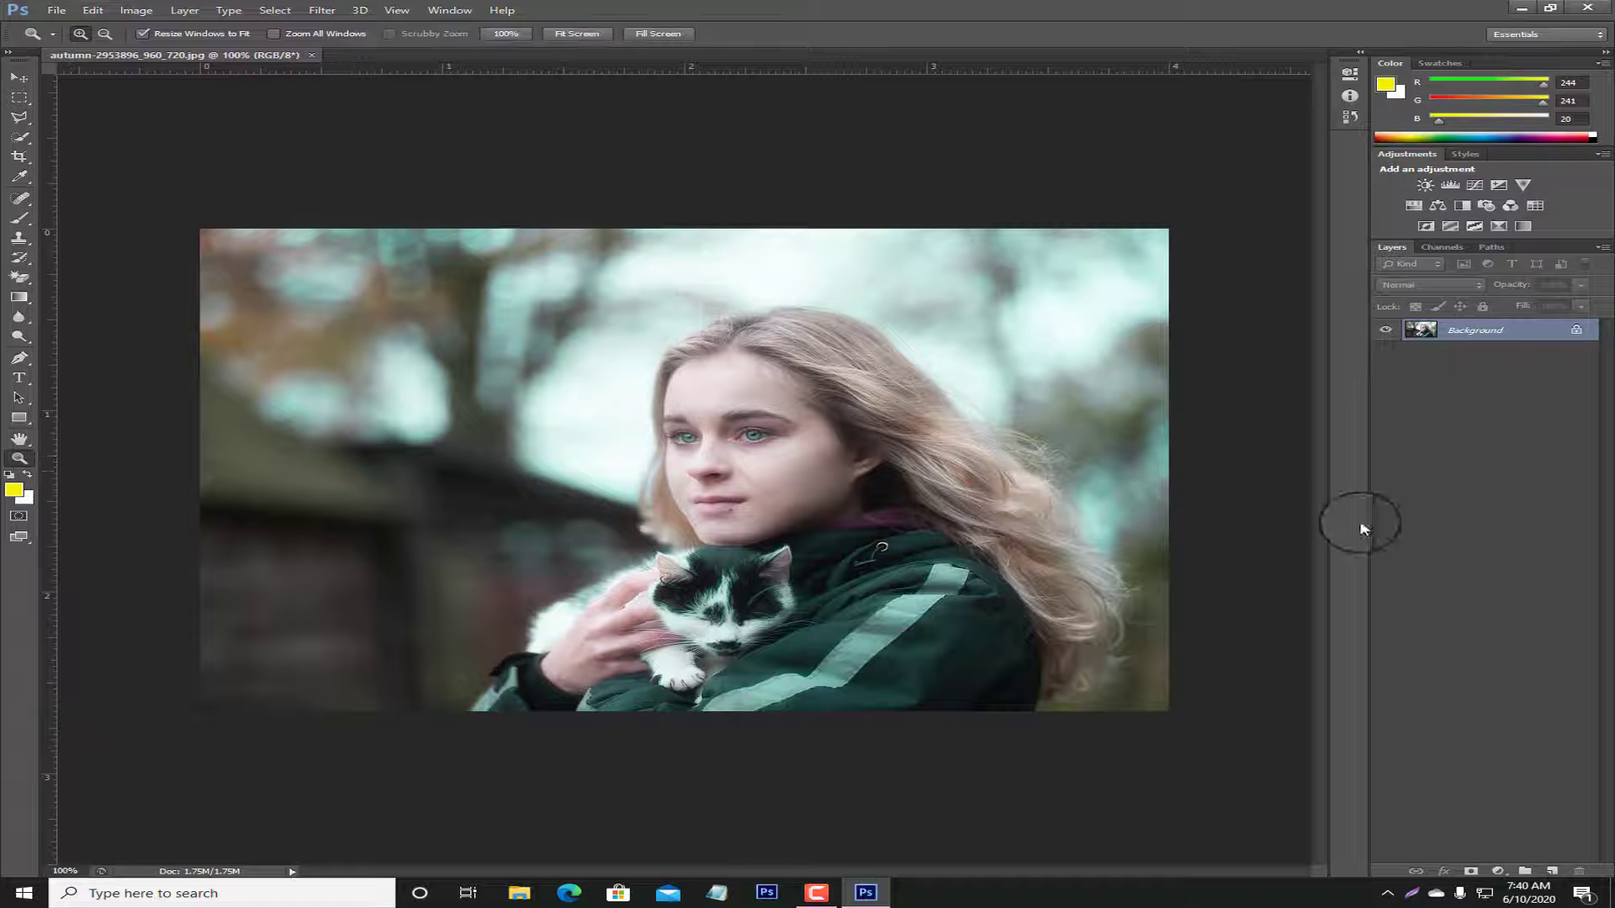
{"action": "left_click", "coordinate": [753, 430]}
{"action": "left_click", "coordinate": [753, 430]}
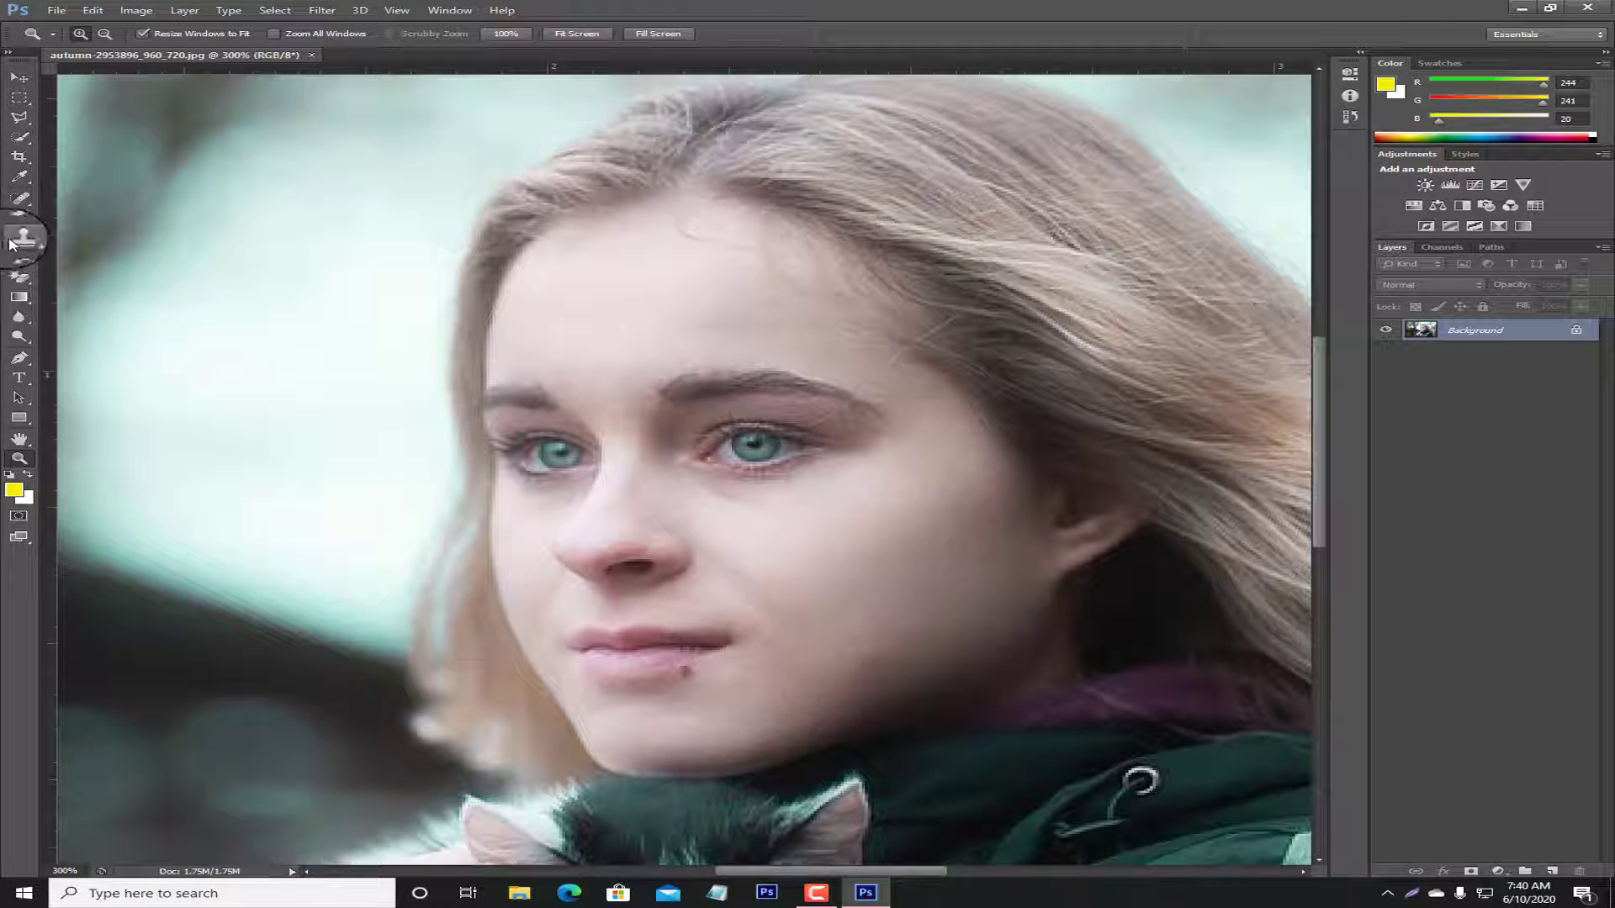
{"action": "left_click_drag", "start_coordinate": [19, 220], "coordinate": [118, 256]}
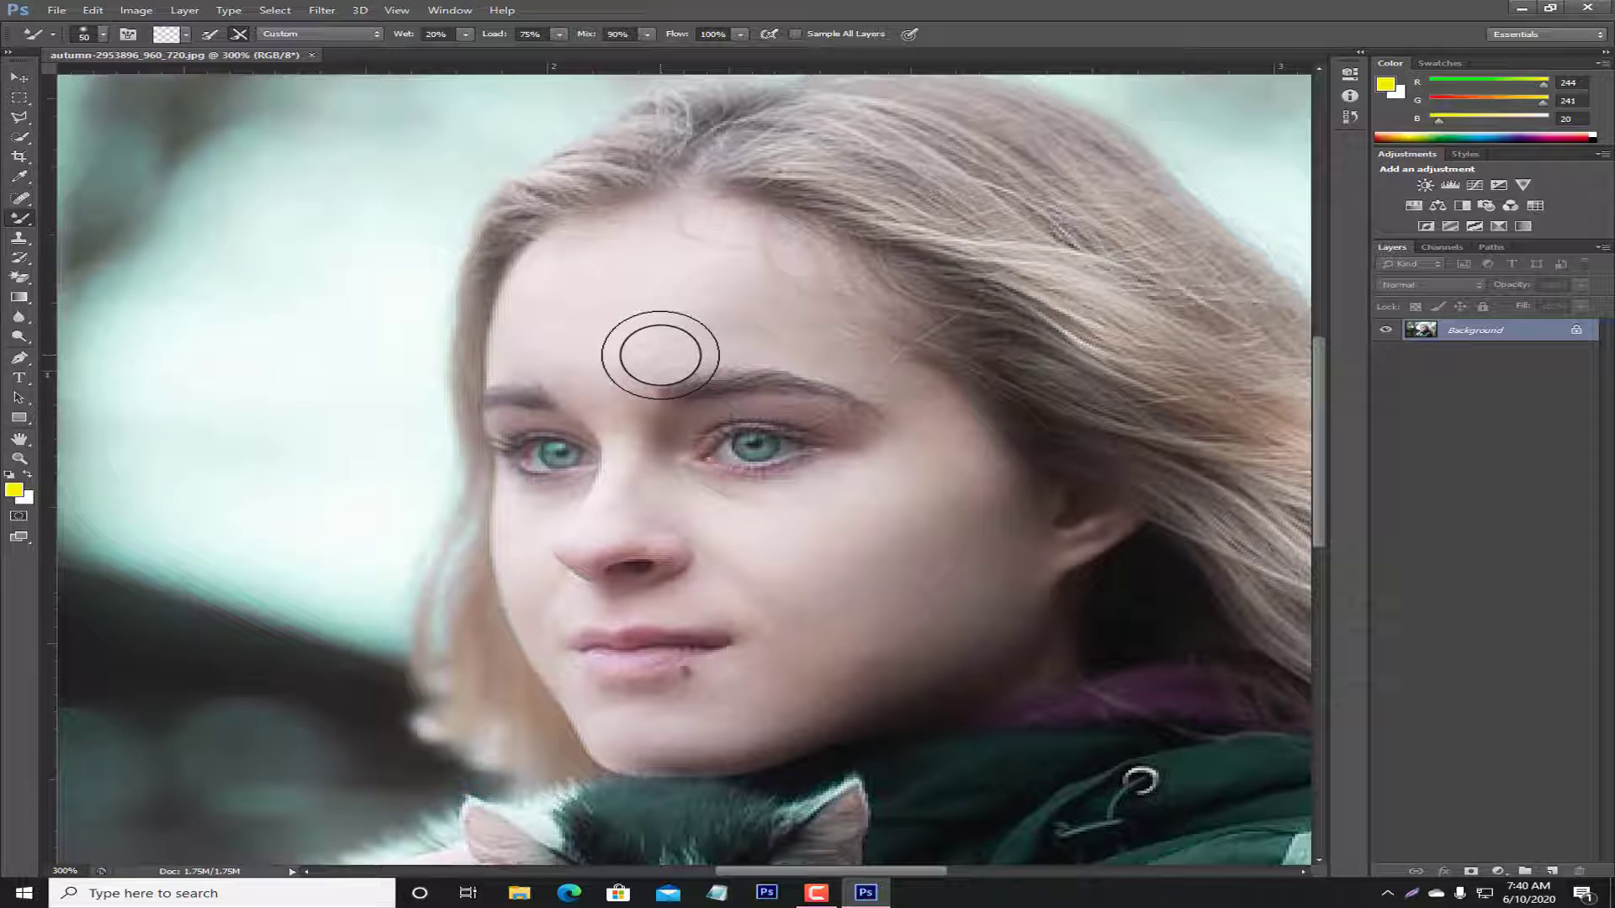
{"action": "key", "text": "bracketleft"}
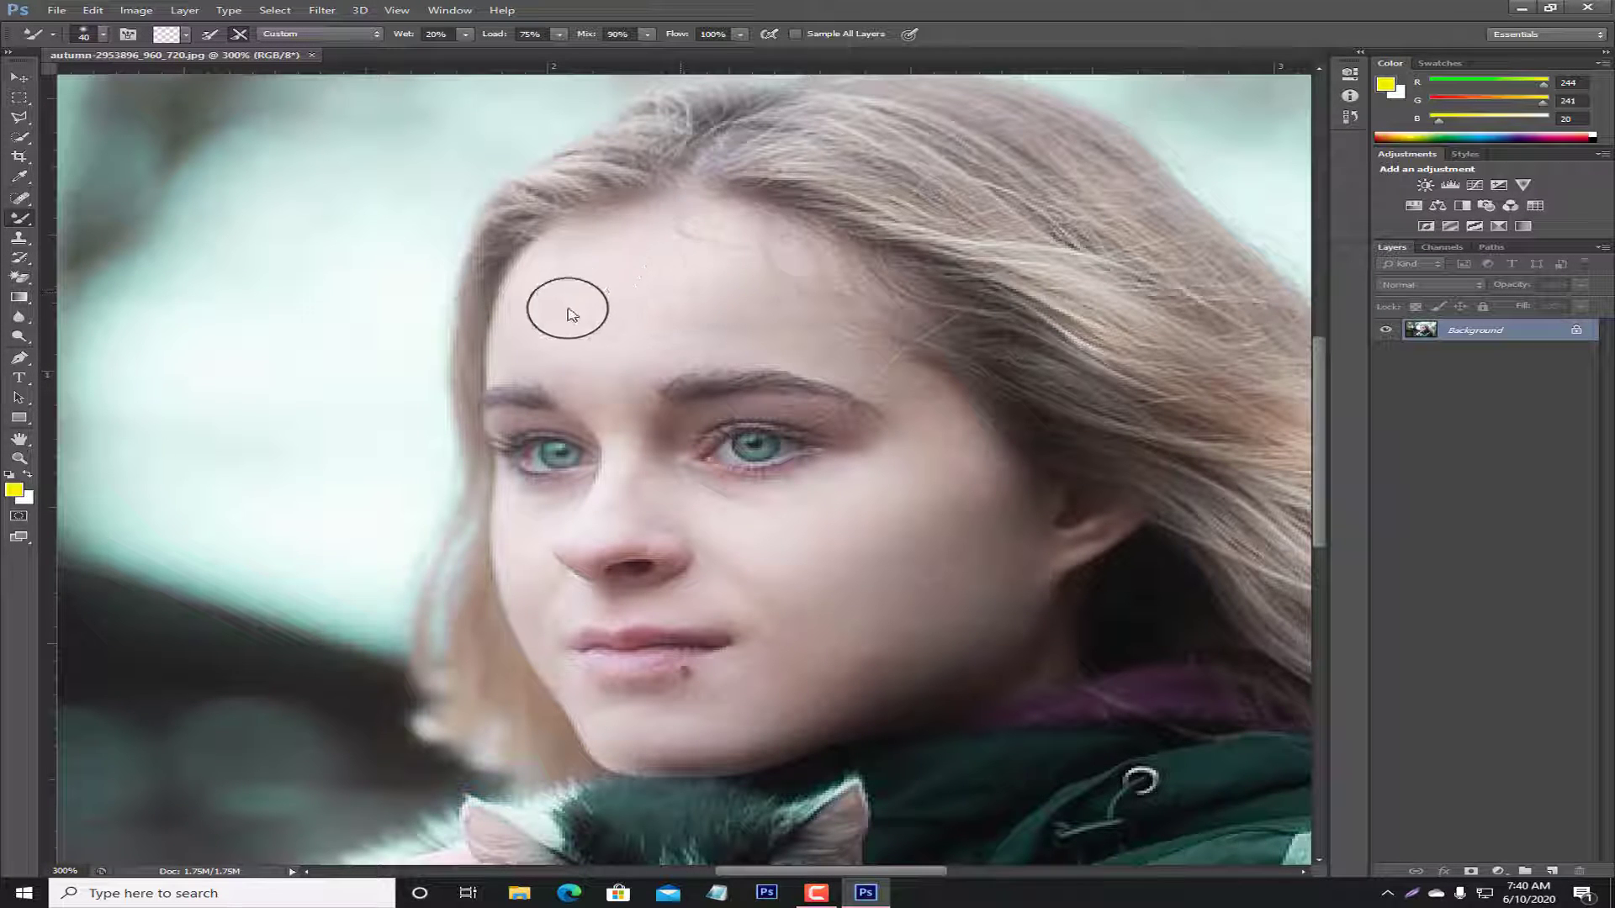
{"action": "mouse_move", "coordinate": [549, 295]}
{"action": "left_mouse_down"}
{"action": "mouse_move", "coordinate": [544, 324]}
{"action": "mouse_move", "coordinate": [569, 355]}
{"action": "mouse_move", "coordinate": [622, 336]}
{"action": "left_mouse_up"}
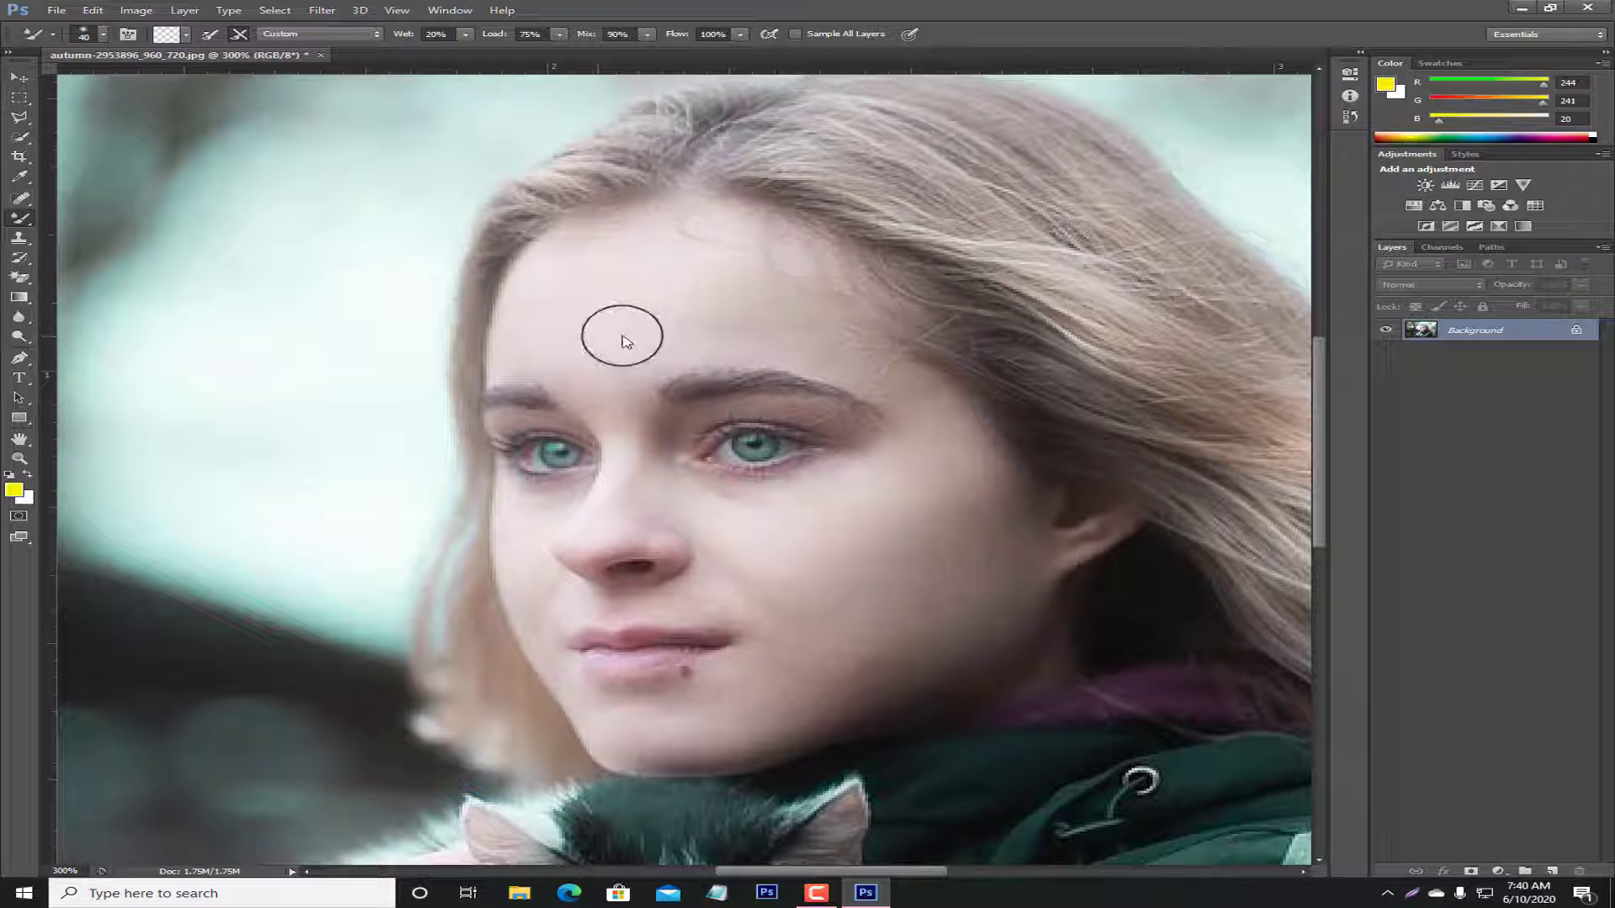
- Smooth the skin on the cheek below the eye, the side of the face and the chin, using brush sizes 30 to 40
{"action": "key", "text": "bracketleft"}
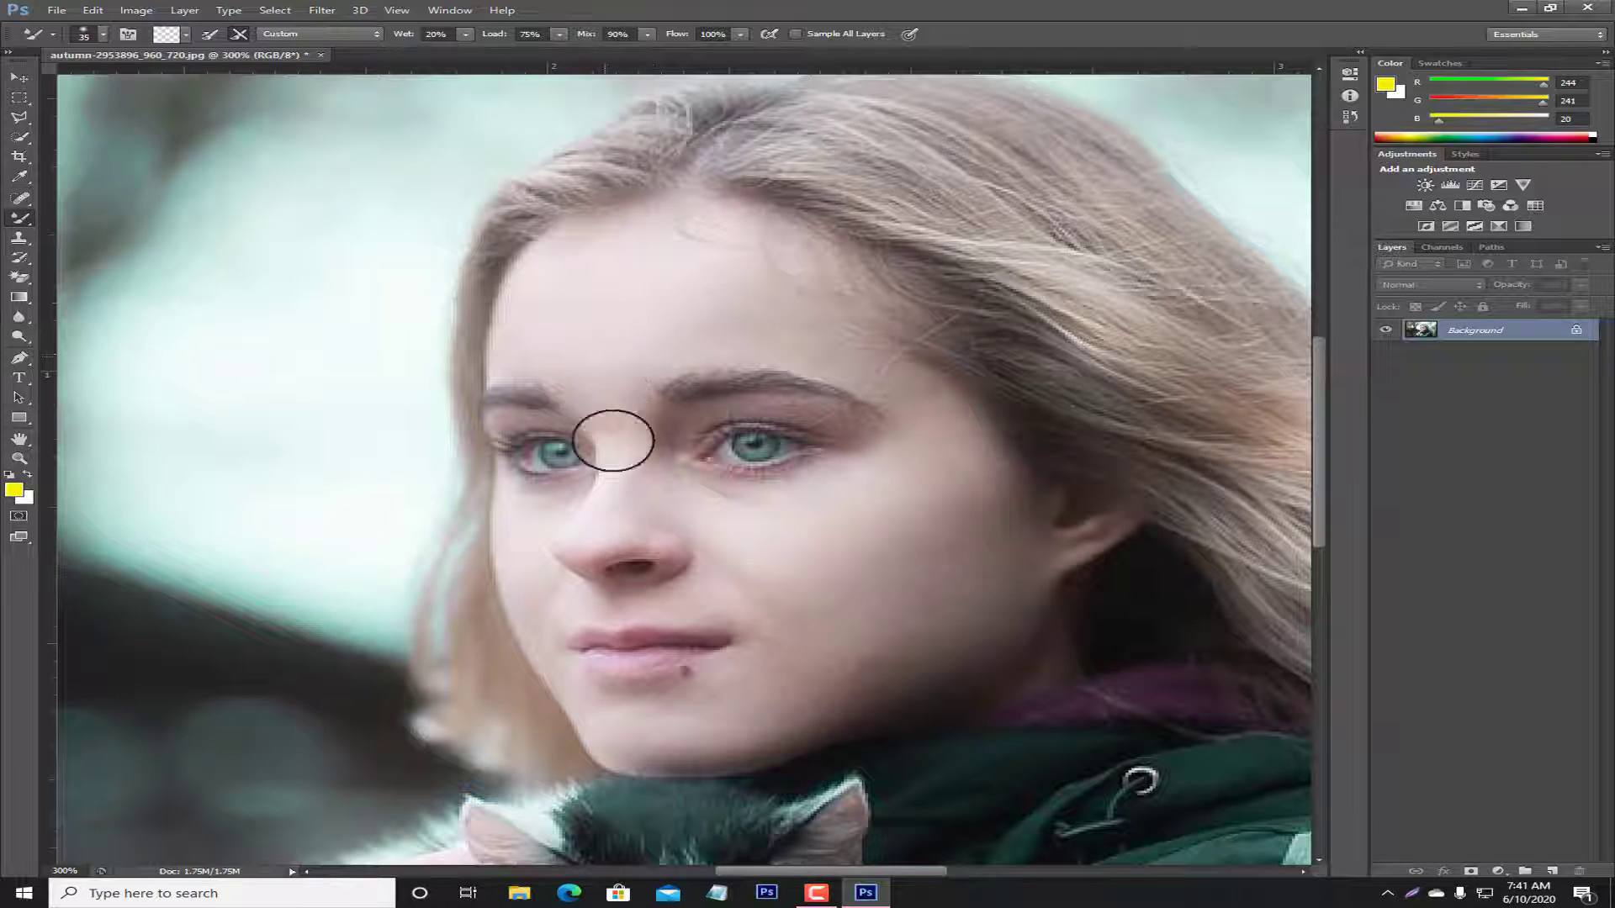
{"action": "mouse_move", "coordinate": [704, 531]}
{"action": "left_mouse_down"}
{"action": "mouse_move", "coordinate": [793, 563]}
{"action": "mouse_move", "coordinate": [843, 526]}
{"action": "left_mouse_up"}
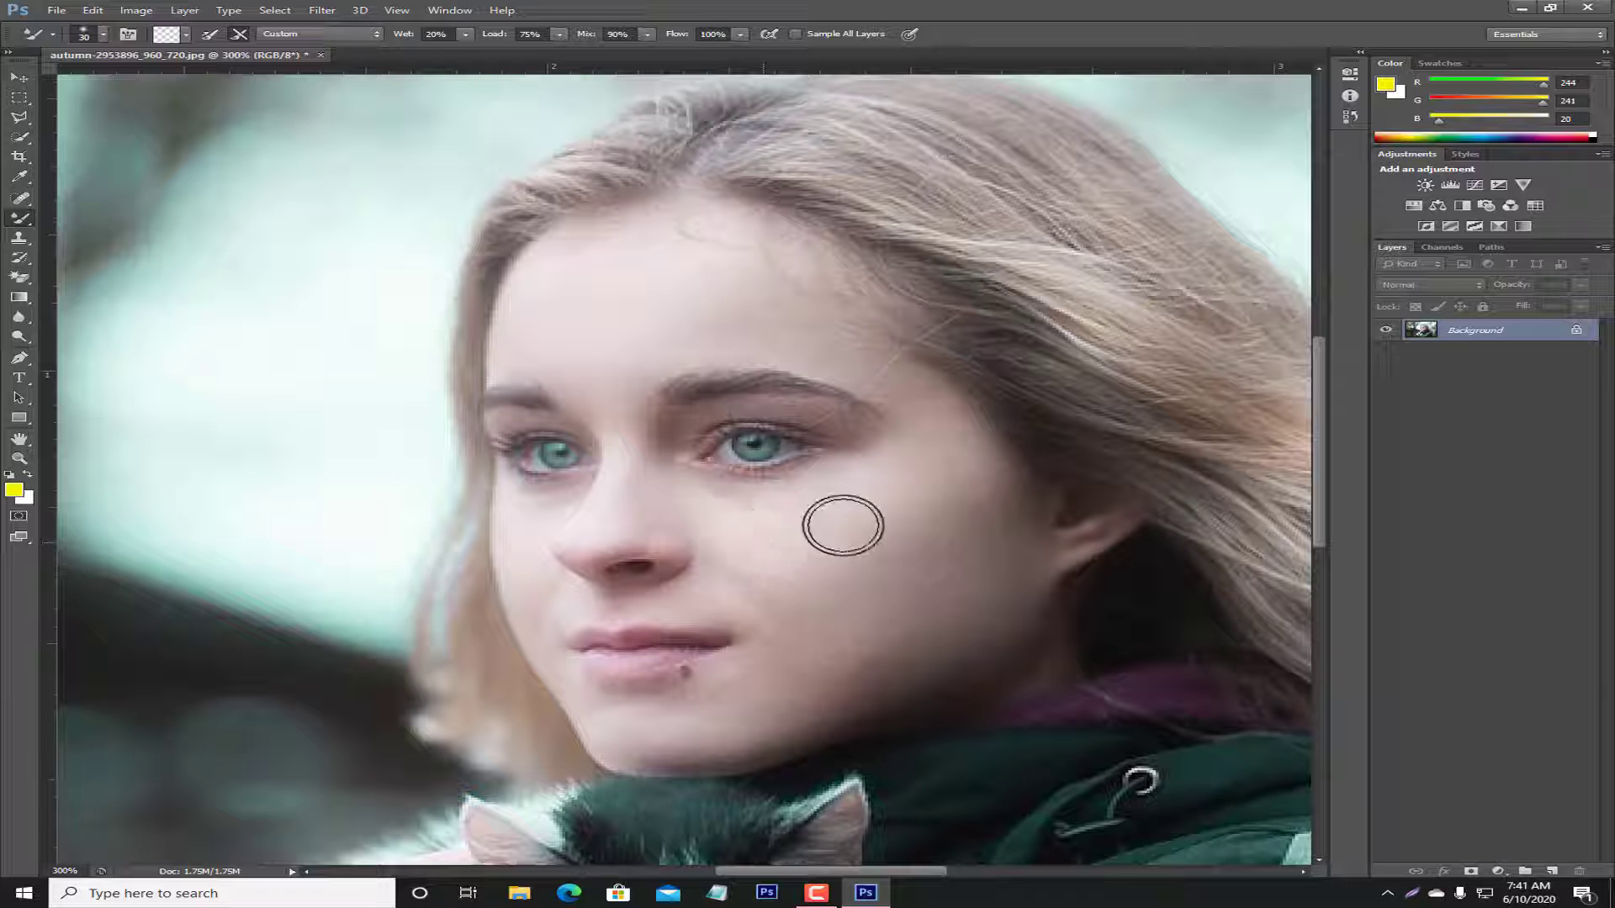
{"action": "key", "text": "bracketright"}
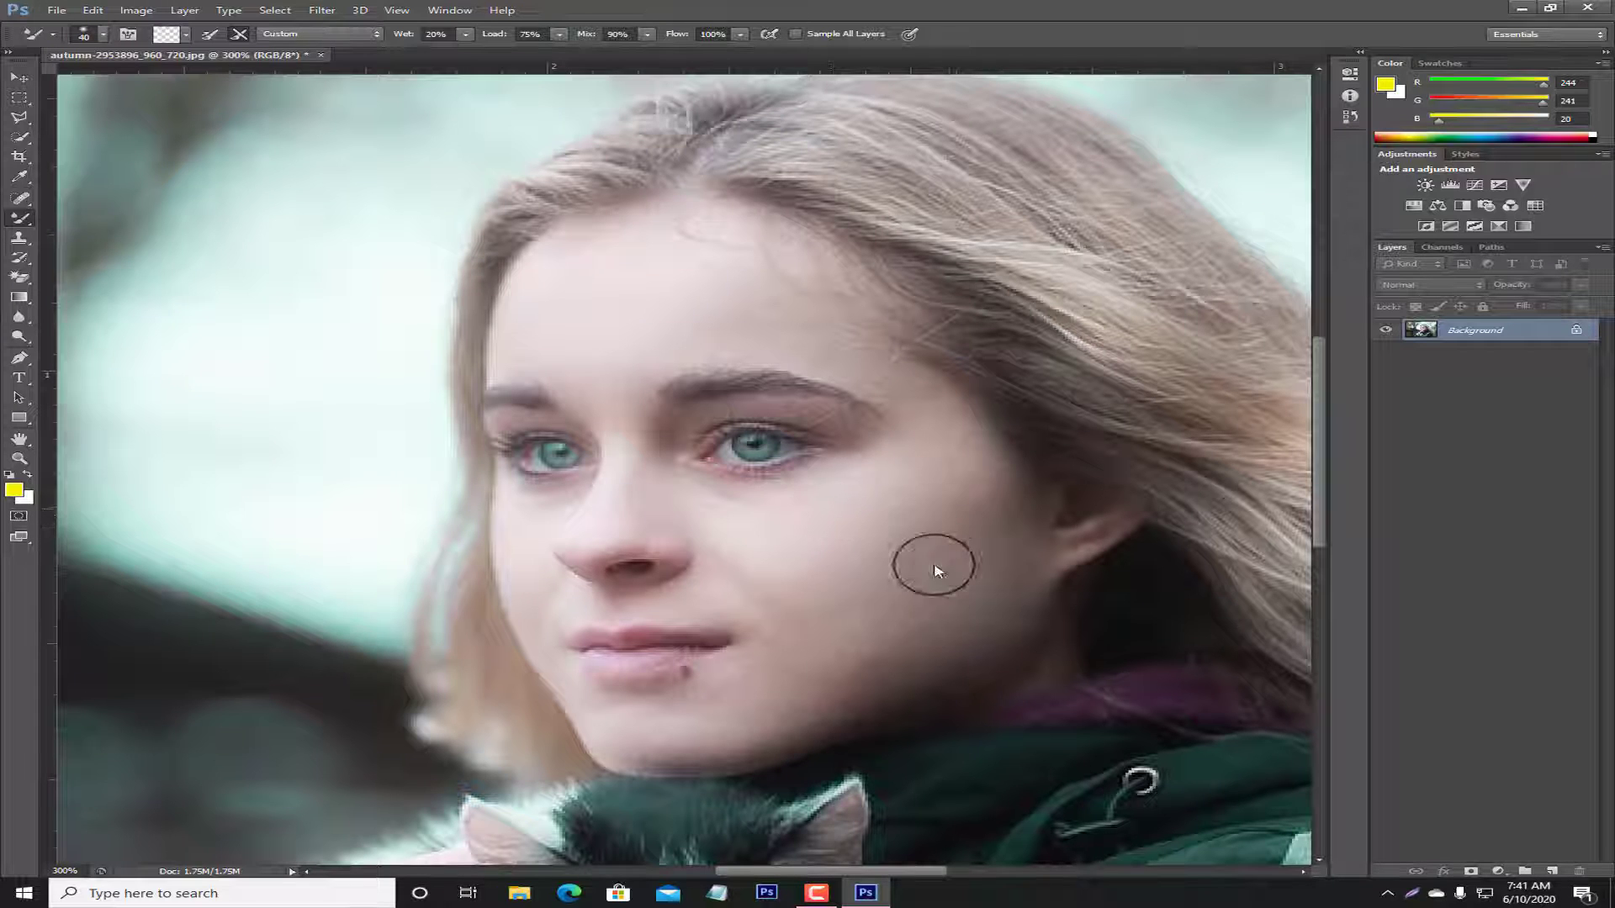
{"action": "mouse_move", "coordinate": [910, 627]}
{"action": "left_mouse_down"}
{"action": "mouse_move", "coordinate": [863, 650]}
{"action": "mouse_move", "coordinate": [870, 617]}
{"action": "mouse_move", "coordinate": [912, 607]}
{"action": "mouse_move", "coordinate": [857, 660]}
{"action": "mouse_move", "coordinate": [948, 628]}
{"action": "mouse_move", "coordinate": [994, 537]}
{"action": "mouse_move", "coordinate": [936, 566]}
{"action": "left_mouse_up"}
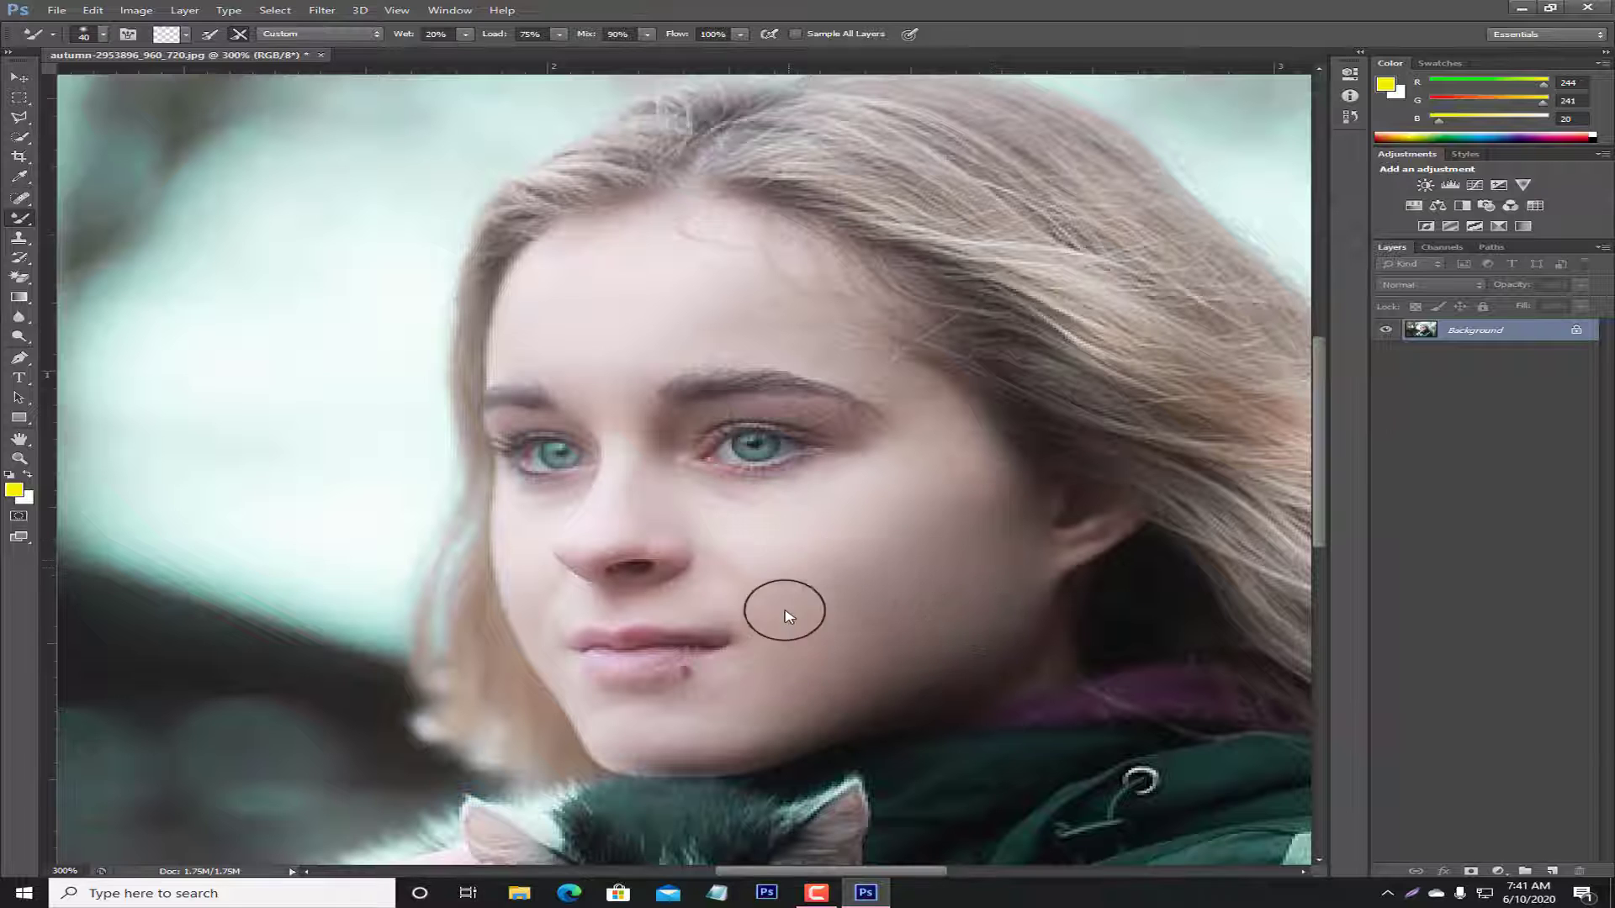
{"action": "mouse_move", "coordinate": [704, 747]}
{"action": "left_mouse_down"}
{"action": "mouse_move", "coordinate": [653, 751]}
{"action": "mouse_move", "coordinate": [679, 724]}
{"action": "mouse_move", "coordinate": [693, 732]}
{"action": "mouse_move", "coordinate": [629, 699]}
{"action": "mouse_move", "coordinate": [639, 718]}
{"action": "mouse_move", "coordinate": [747, 709]}
{"action": "mouse_move", "coordinate": [758, 740]}
{"action": "mouse_move", "coordinate": [623, 738]}
{"action": "left_mouse_up"}
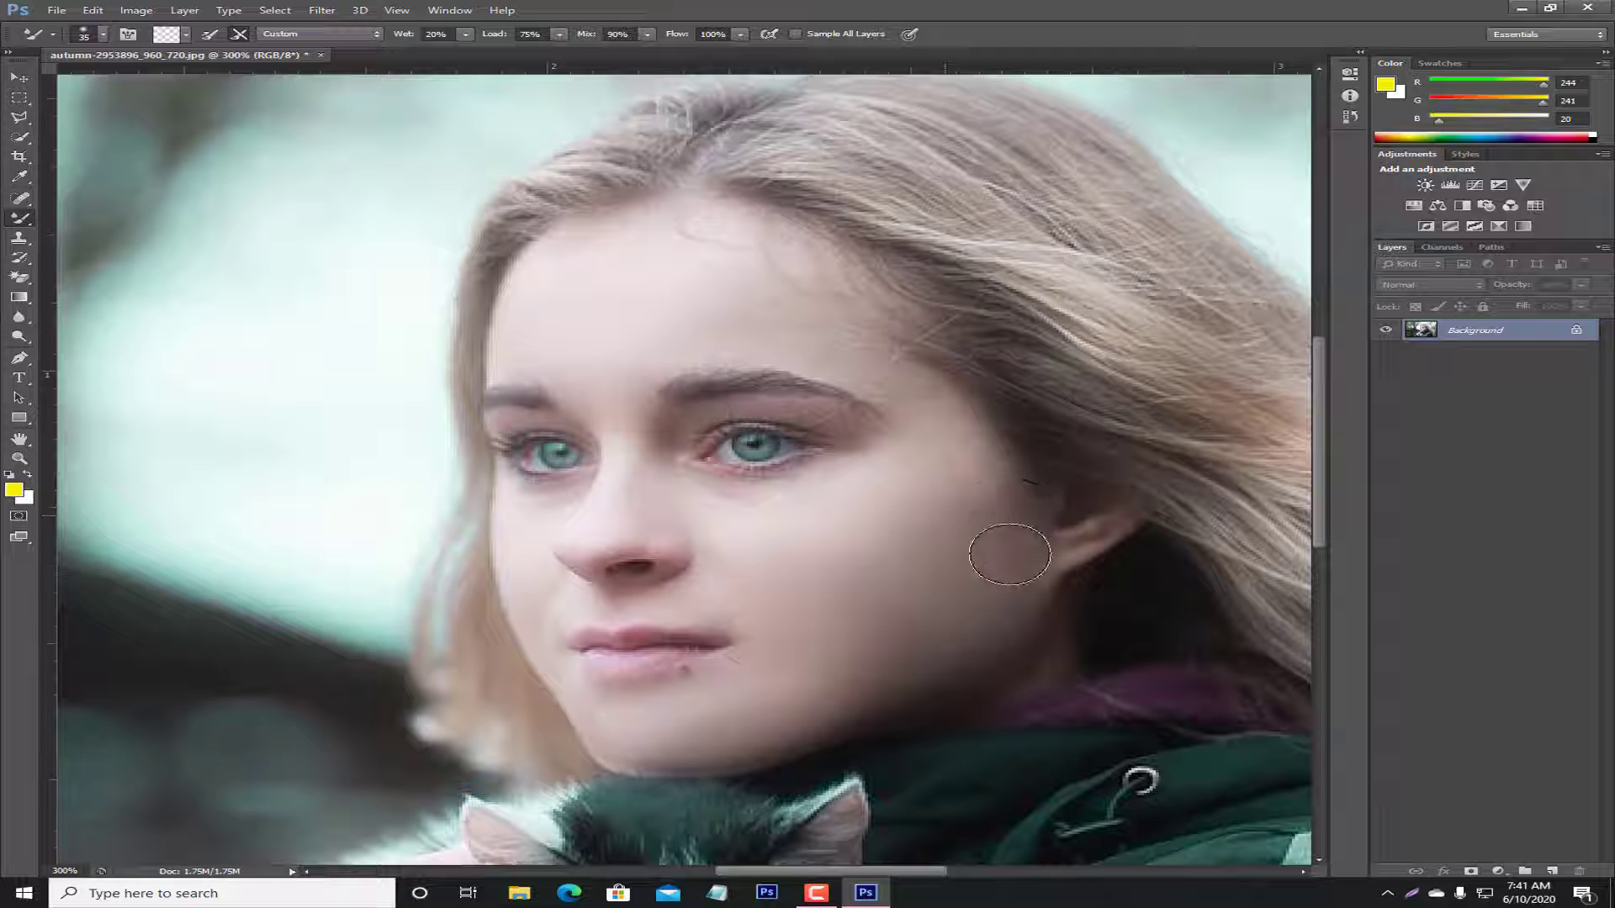
- Blend the skin from beside the ear across the lower cheek and at the temple, using brush sizes 25 to 35
{"action": "mouse_move", "coordinate": [1010, 555]}
{"action": "left_mouse_down"}
{"action": "mouse_move", "coordinate": [957, 417]}
{"action": "mouse_move", "coordinate": [999, 584]}
{"action": "left_mouse_up"}
{"action": "mouse_move", "coordinate": [971, 643]}
{"action": "left_mouse_down"}
{"action": "mouse_move", "coordinate": [750, 638]}
{"action": "mouse_move", "coordinate": [746, 617]}
{"action": "left_mouse_up"}
{"action": "key", "text": "["}
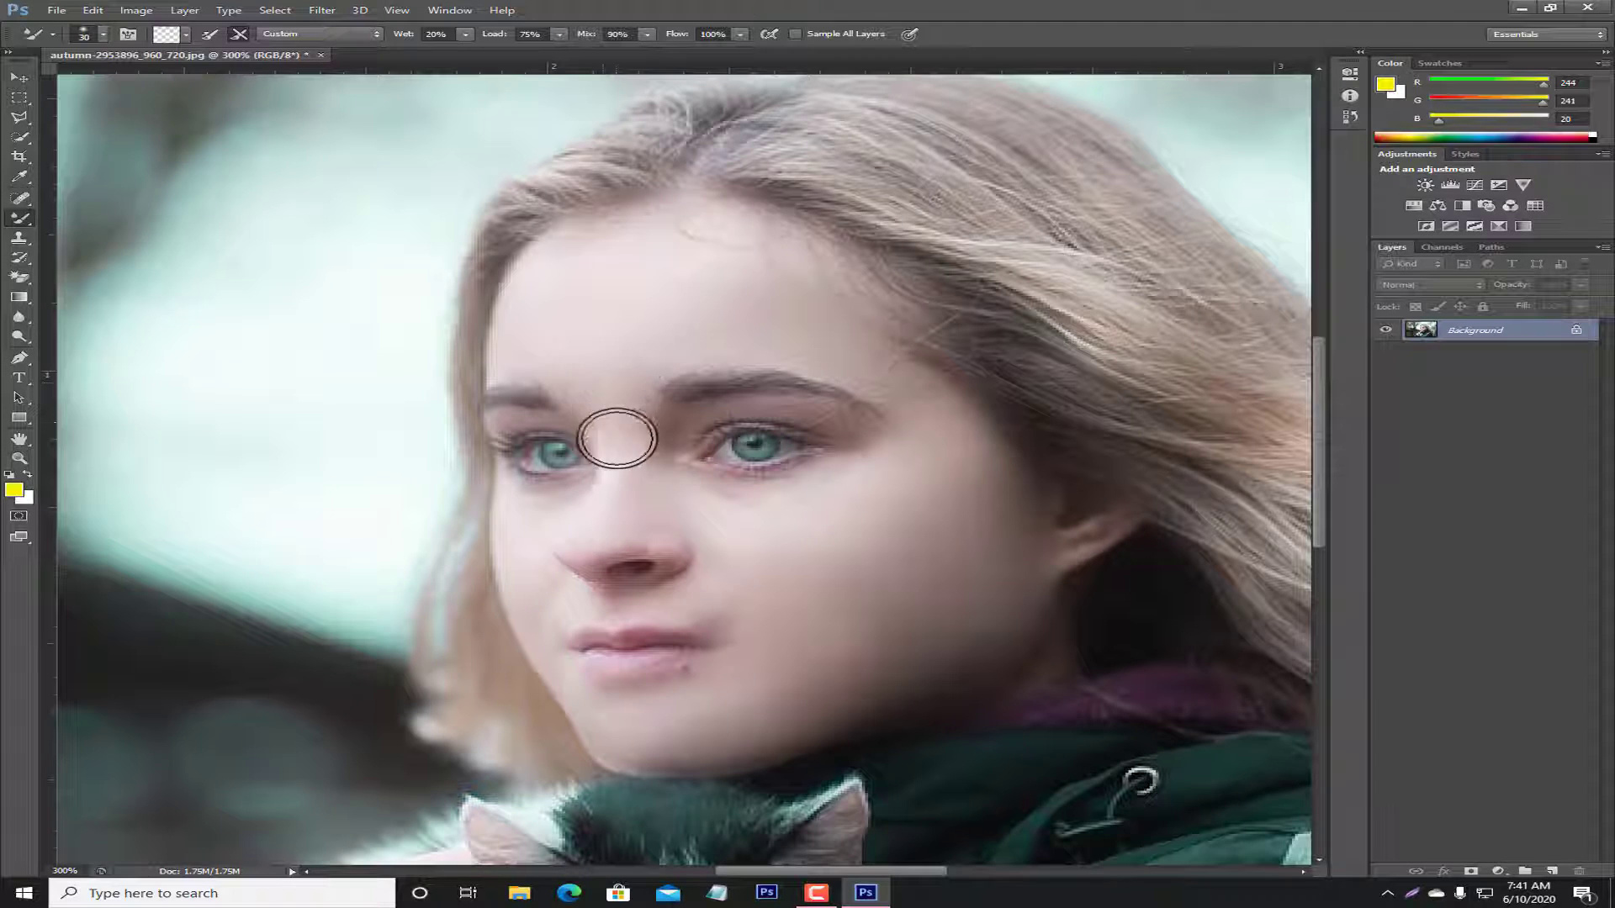
{"action": "key", "text": "["}
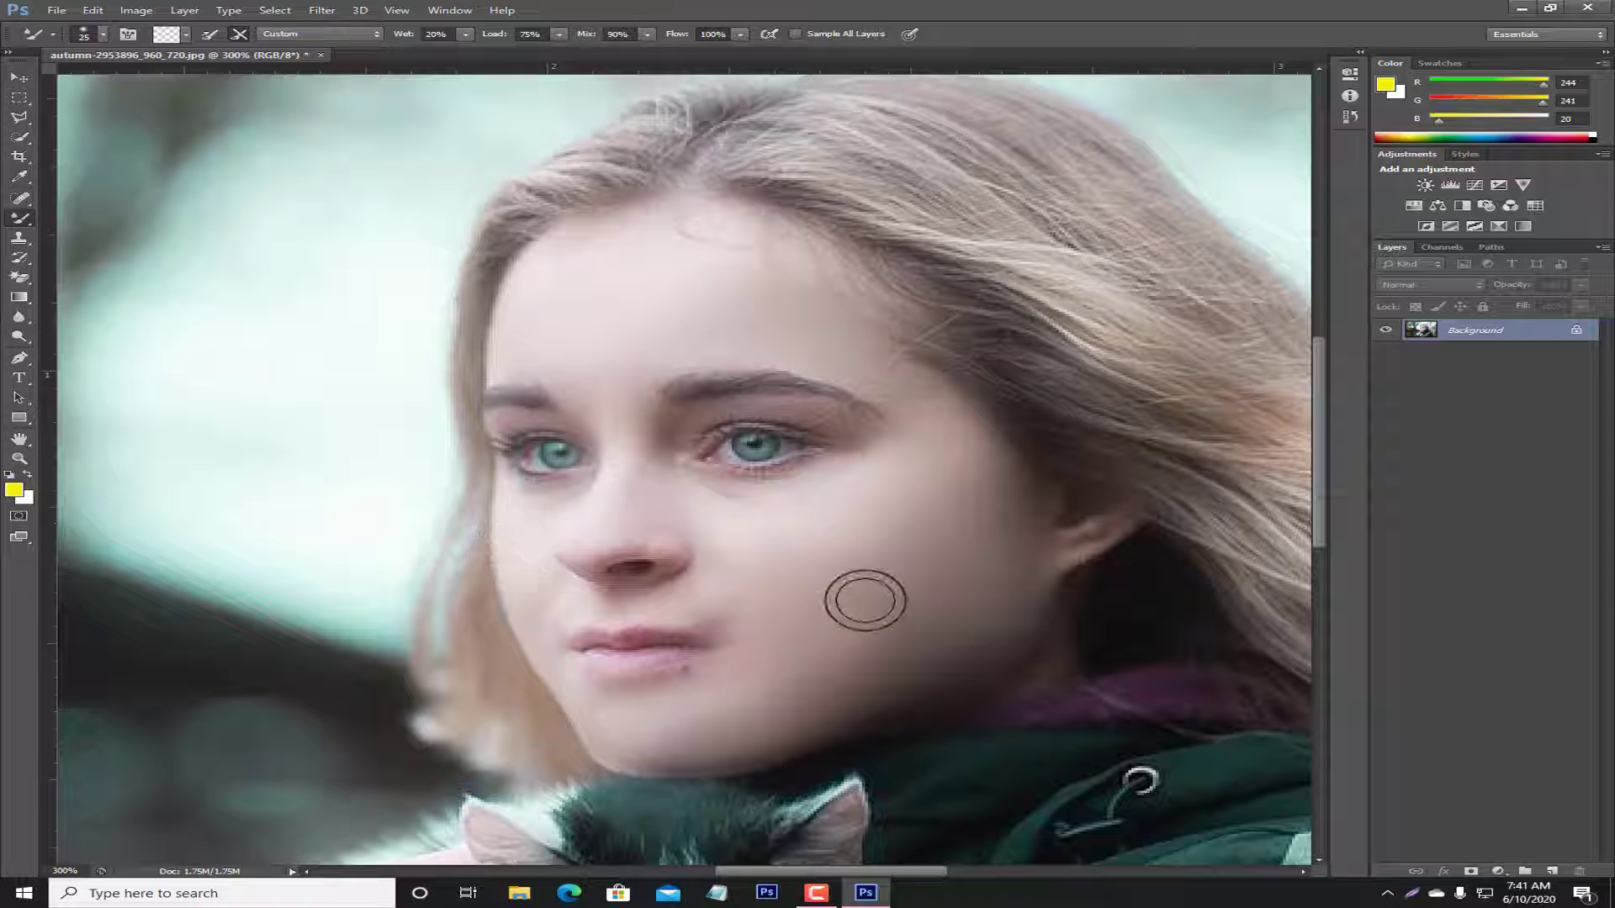
{"action": "key", "text": "bracketright"}
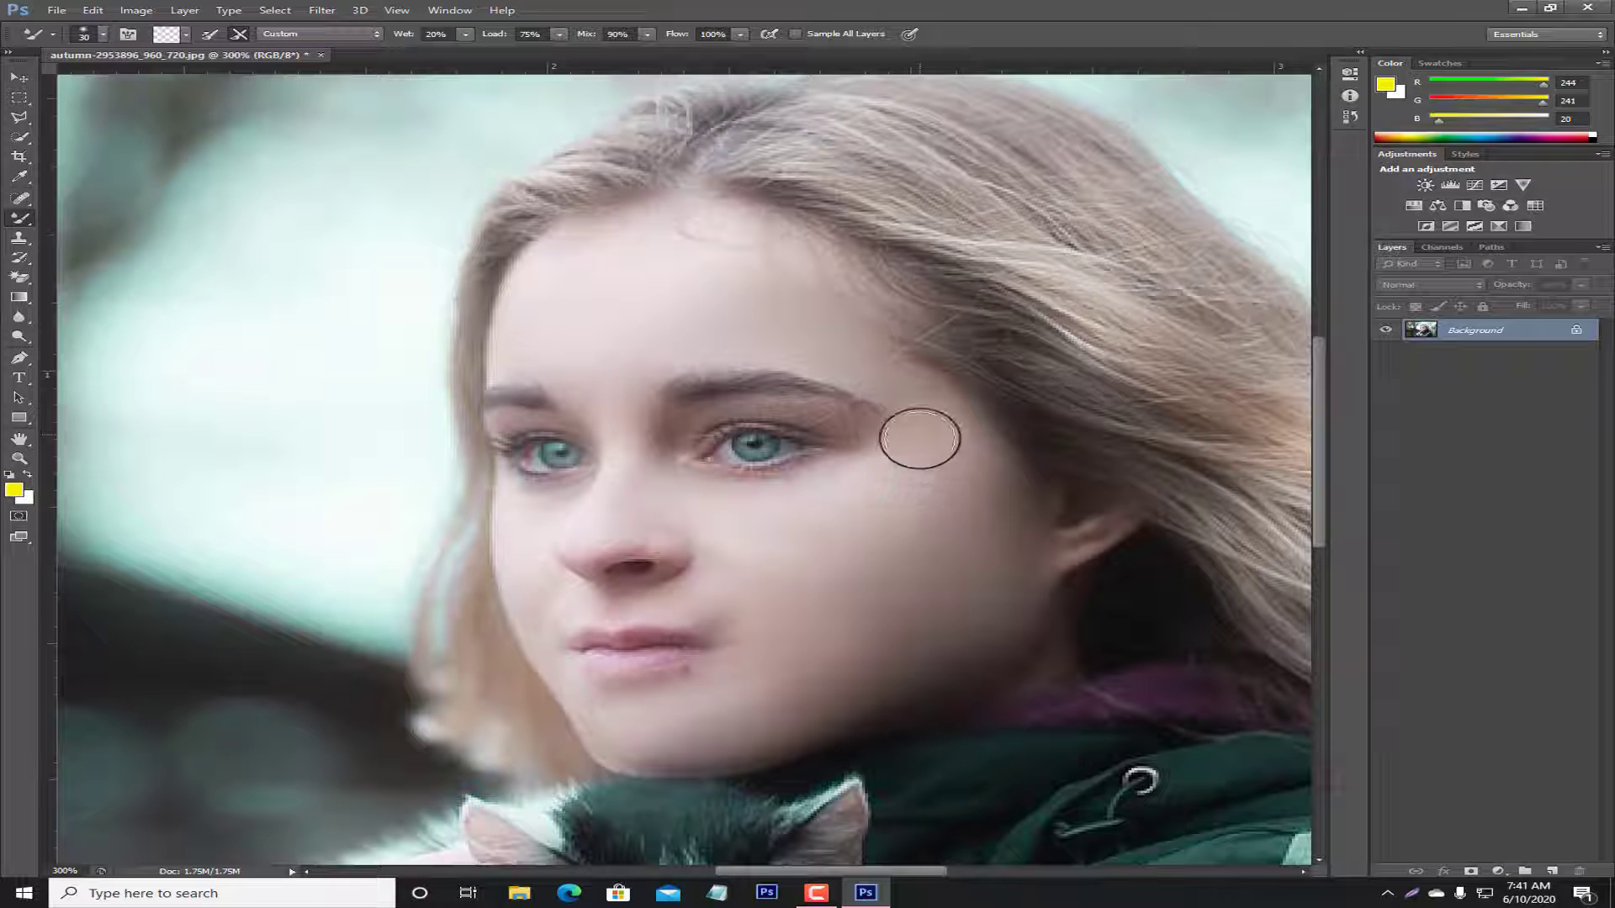
{"action": "mouse_move", "coordinate": [920, 438]}
{"action": "left_mouse_down"}
{"action": "mouse_move", "coordinate": [881, 431]}
{"action": "mouse_move", "coordinate": [914, 375]}
{"action": "mouse_move", "coordinate": [937, 431]}
{"action": "left_mouse_up"}
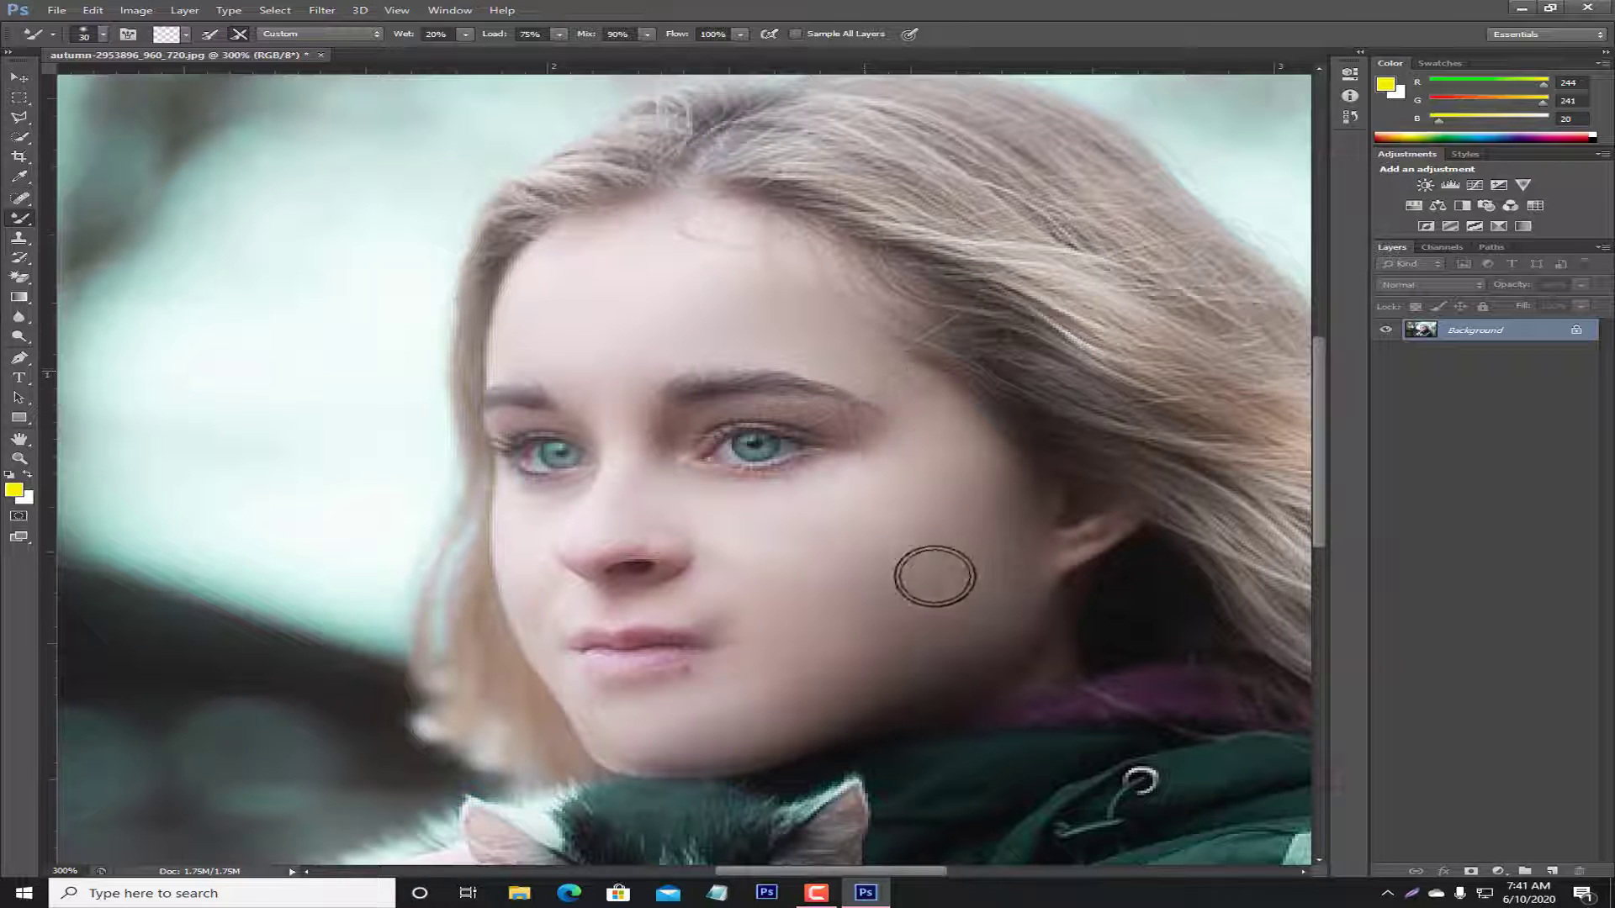
- Smooth the skin on the hand and fingers holding the cat, reducing the Mixer Brush from size 35 to 25
{"action": "scroll", "coordinate": [925, 623], "scroll_direction": "down", "scroll_amount": 5}
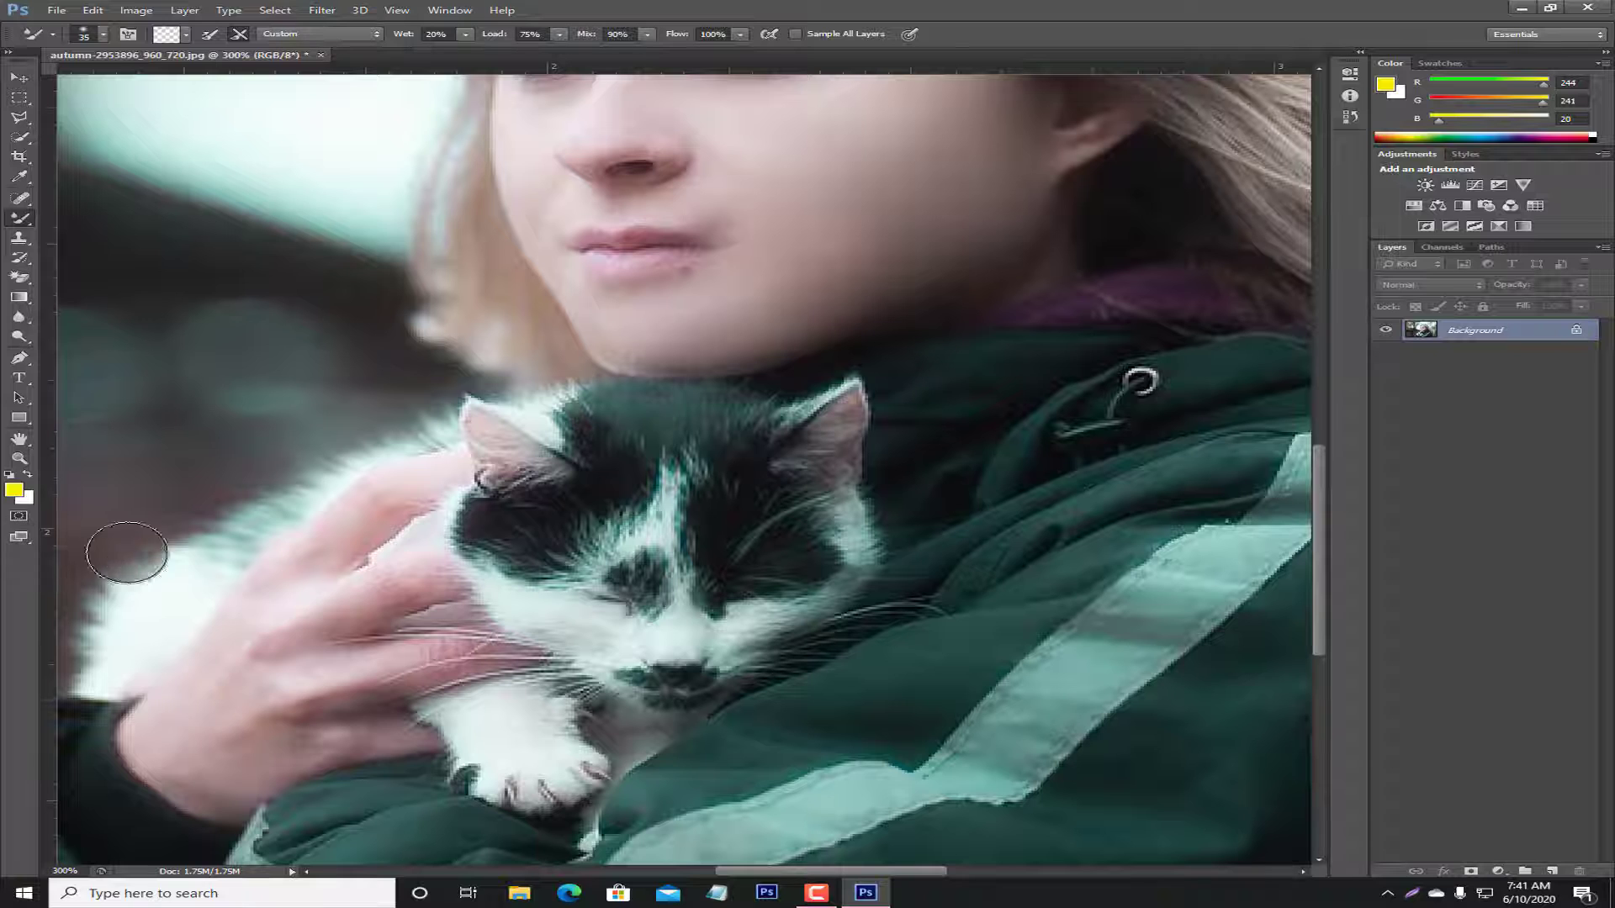
{"action": "mouse_move", "coordinate": [263, 594]}
{"action": "left_mouse_down"}
{"action": "mouse_move", "coordinate": [201, 728]}
{"action": "mouse_move", "coordinate": [211, 782]}
{"action": "mouse_move", "coordinate": [278, 768]}
{"action": "mouse_move", "coordinate": [319, 708]}
{"action": "mouse_move", "coordinate": [384, 668]}
{"action": "mouse_move", "coordinate": [332, 688]}
{"action": "mouse_move", "coordinate": [362, 738]}
{"action": "left_mouse_up"}
{"action": "key", "text": "bracketleft"}
{"action": "key", "text": "bracketleft"}
{"action": "mouse_move", "coordinate": [417, 483]}
{"action": "left_mouse_down"}
{"action": "mouse_move", "coordinate": [346, 538]}
{"action": "mouse_move", "coordinate": [378, 516]}
{"action": "mouse_move", "coordinate": [414, 562]}
{"action": "mouse_move", "coordinate": [336, 609]}
{"action": "mouse_move", "coordinate": [502, 679]}
{"action": "mouse_move", "coordinate": [390, 667]}
{"action": "left_mouse_up"}
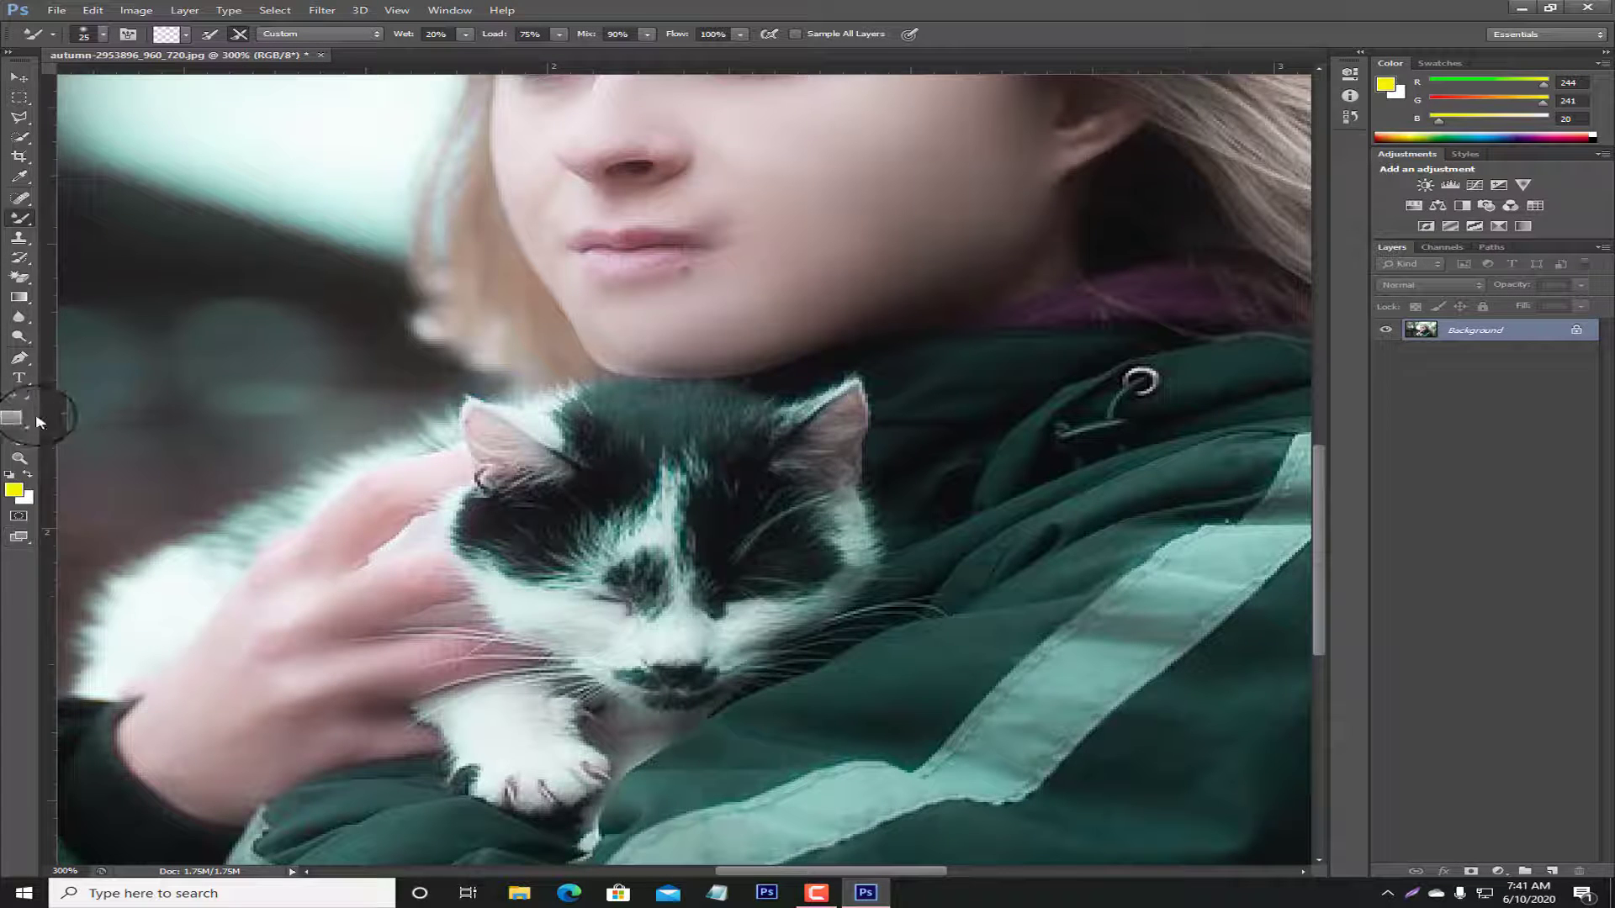
- Examine the retouched skin across the whole photo and close up on the face
{"action": "key", "text": "z"}
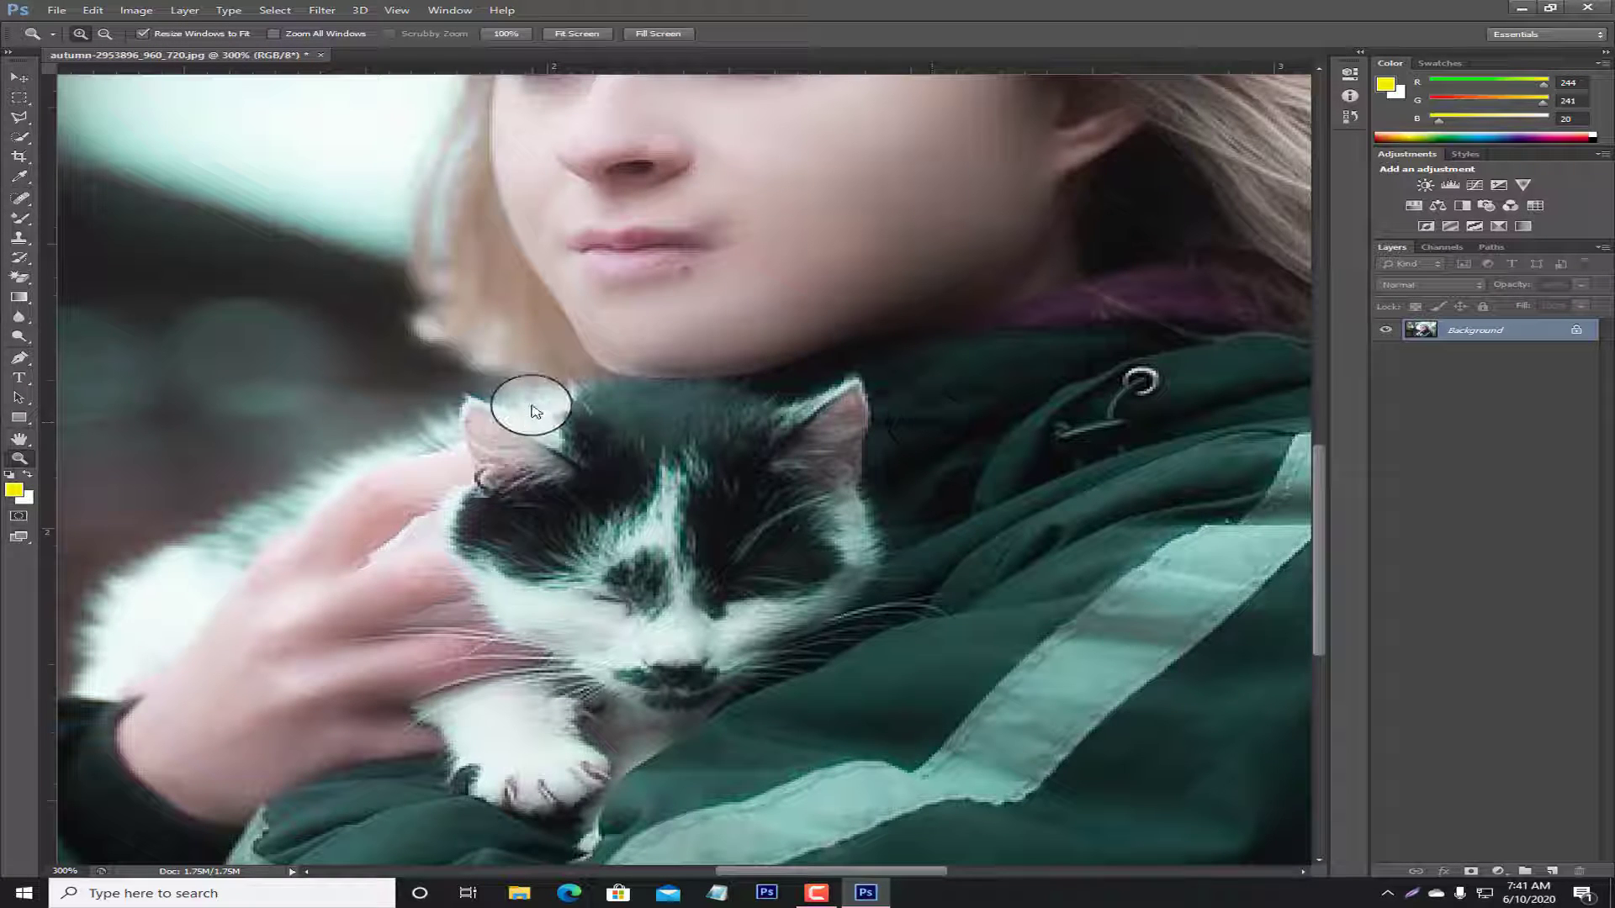
{"action": "right_click", "coordinate": [586, 439]}
{"action": "left_click", "coordinate": [586, 443]}
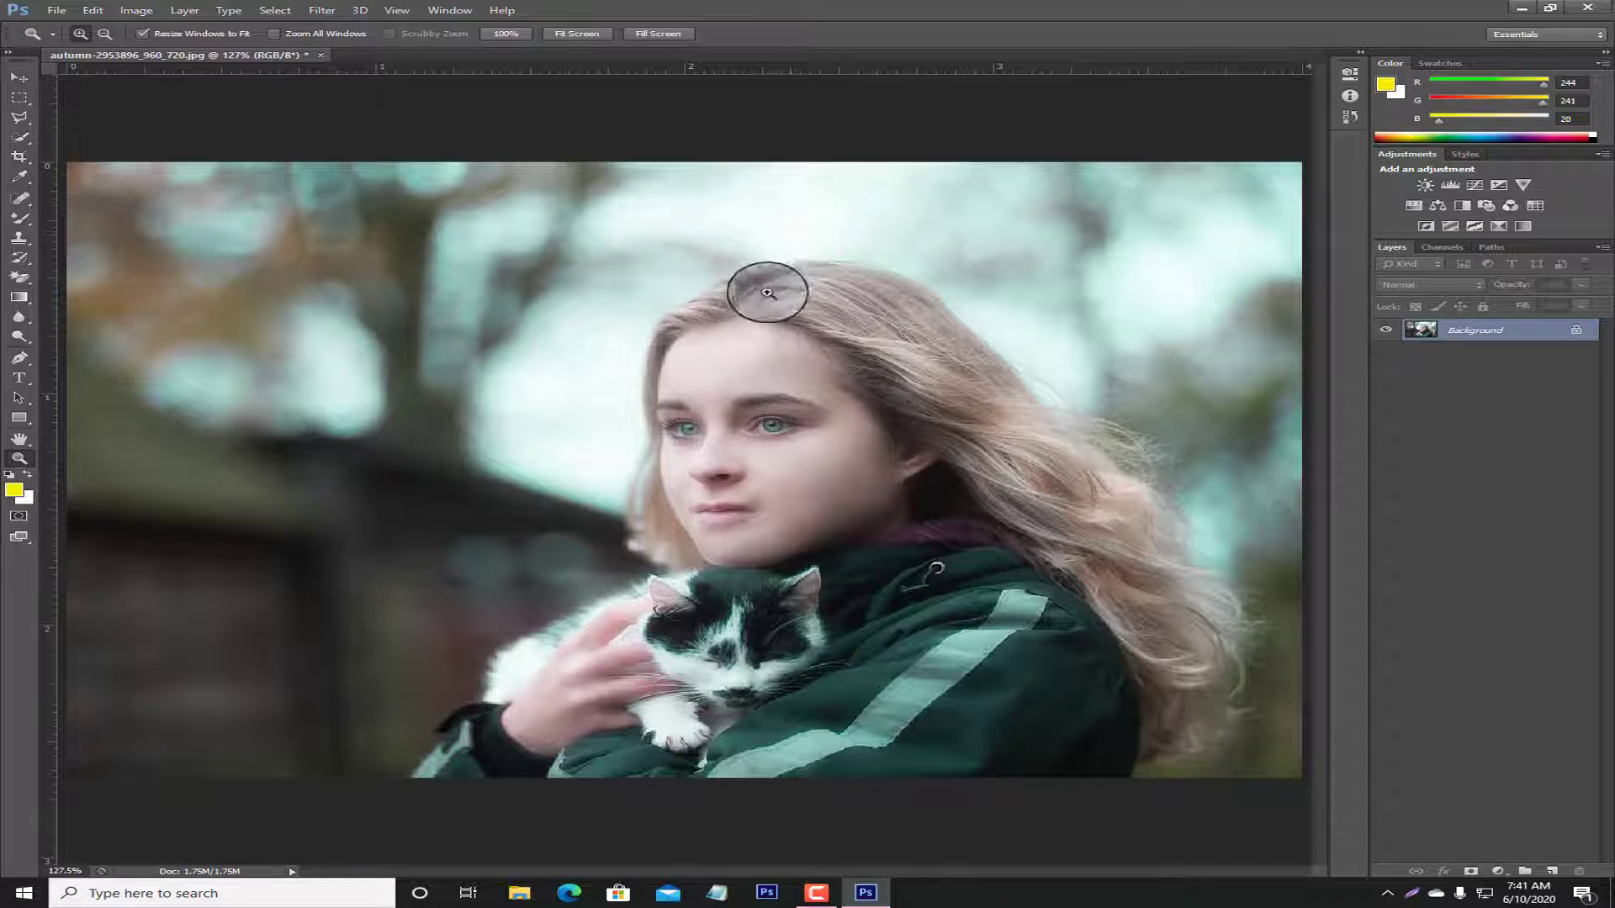
{"action": "left_click", "coordinate": [683, 490]}
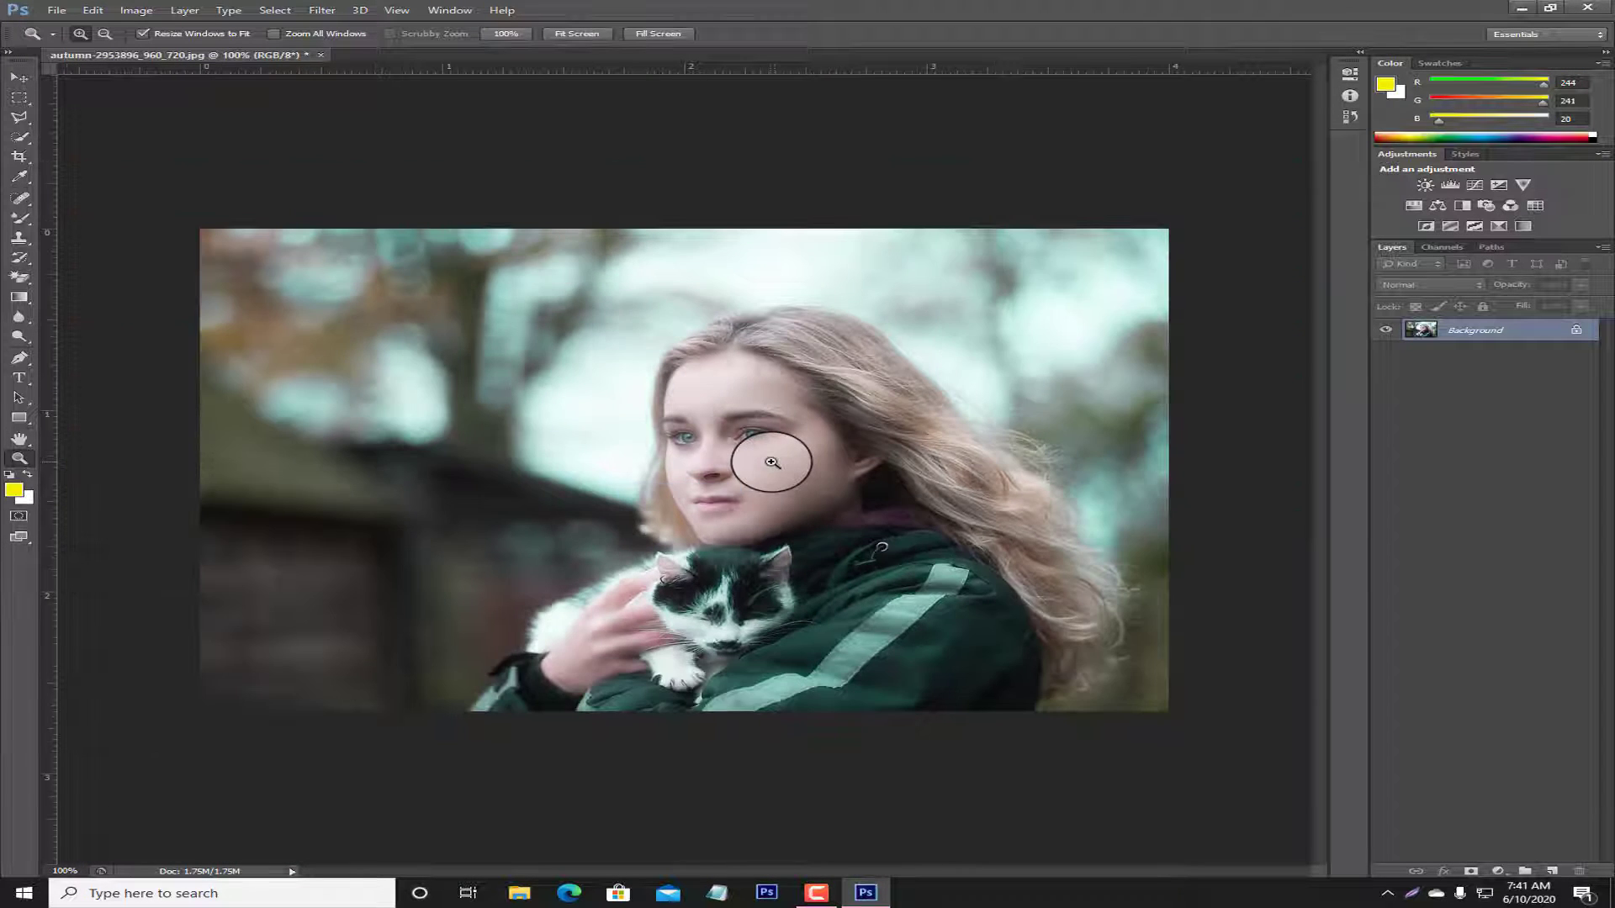
{"action": "left_click", "coordinate": [771, 460]}
{"action": "right_click", "coordinate": [812, 347]}
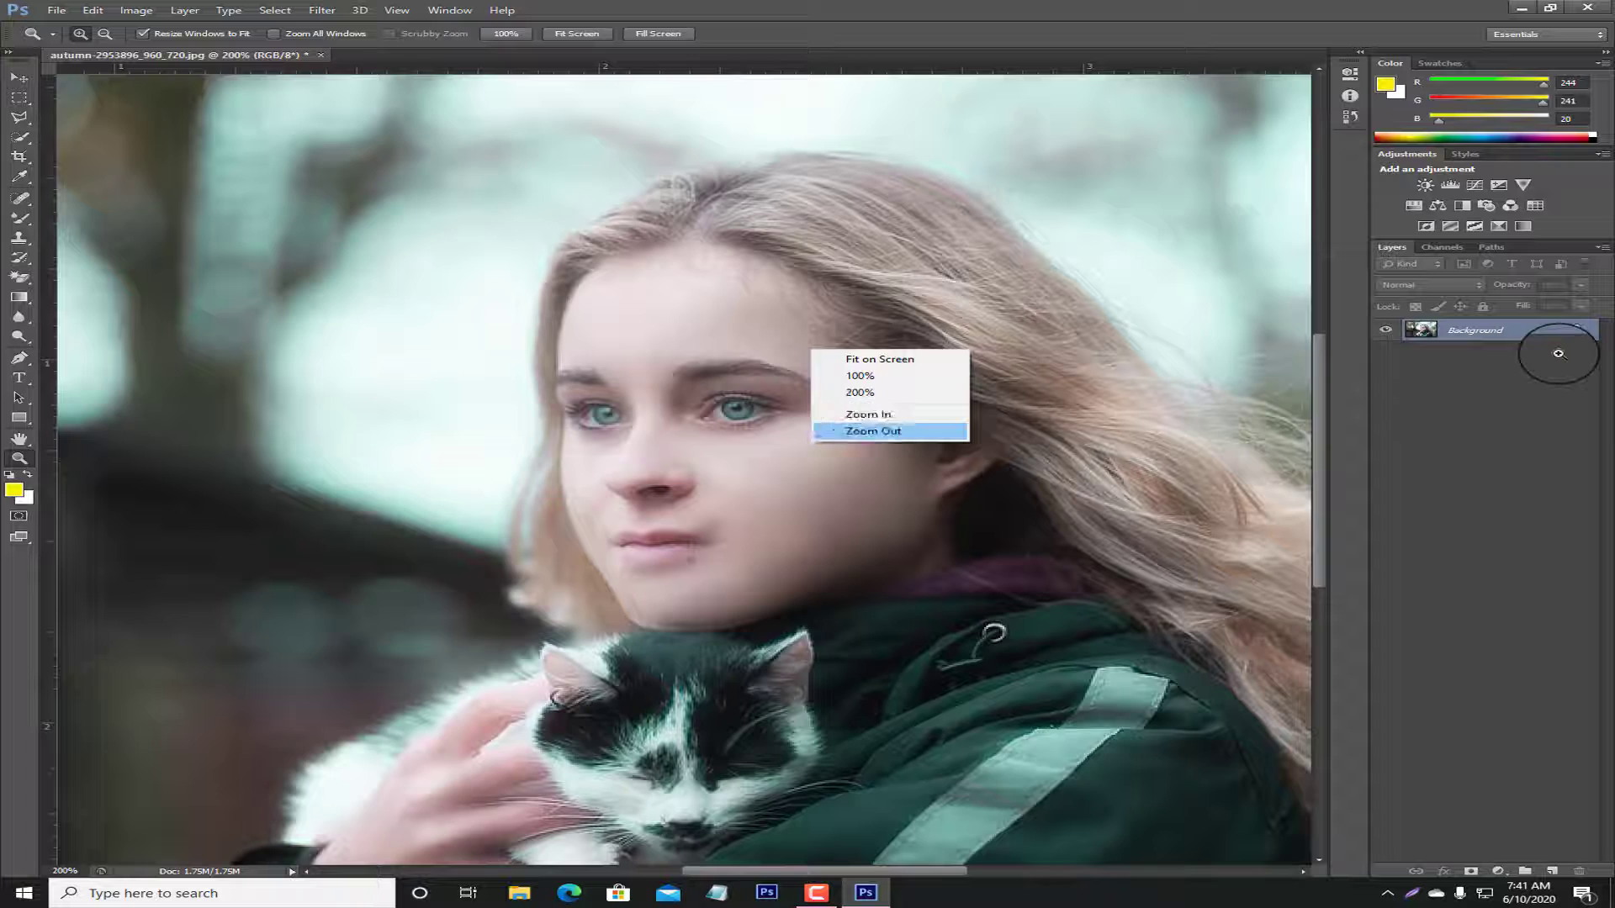
{"action": "left_click", "coordinate": [874, 427]}
- Add a Color Lookup adjustment layer and apply the 3DLUT preset that follows 2Strip.look
{"action": "left_click", "coordinate": [1536, 207]}
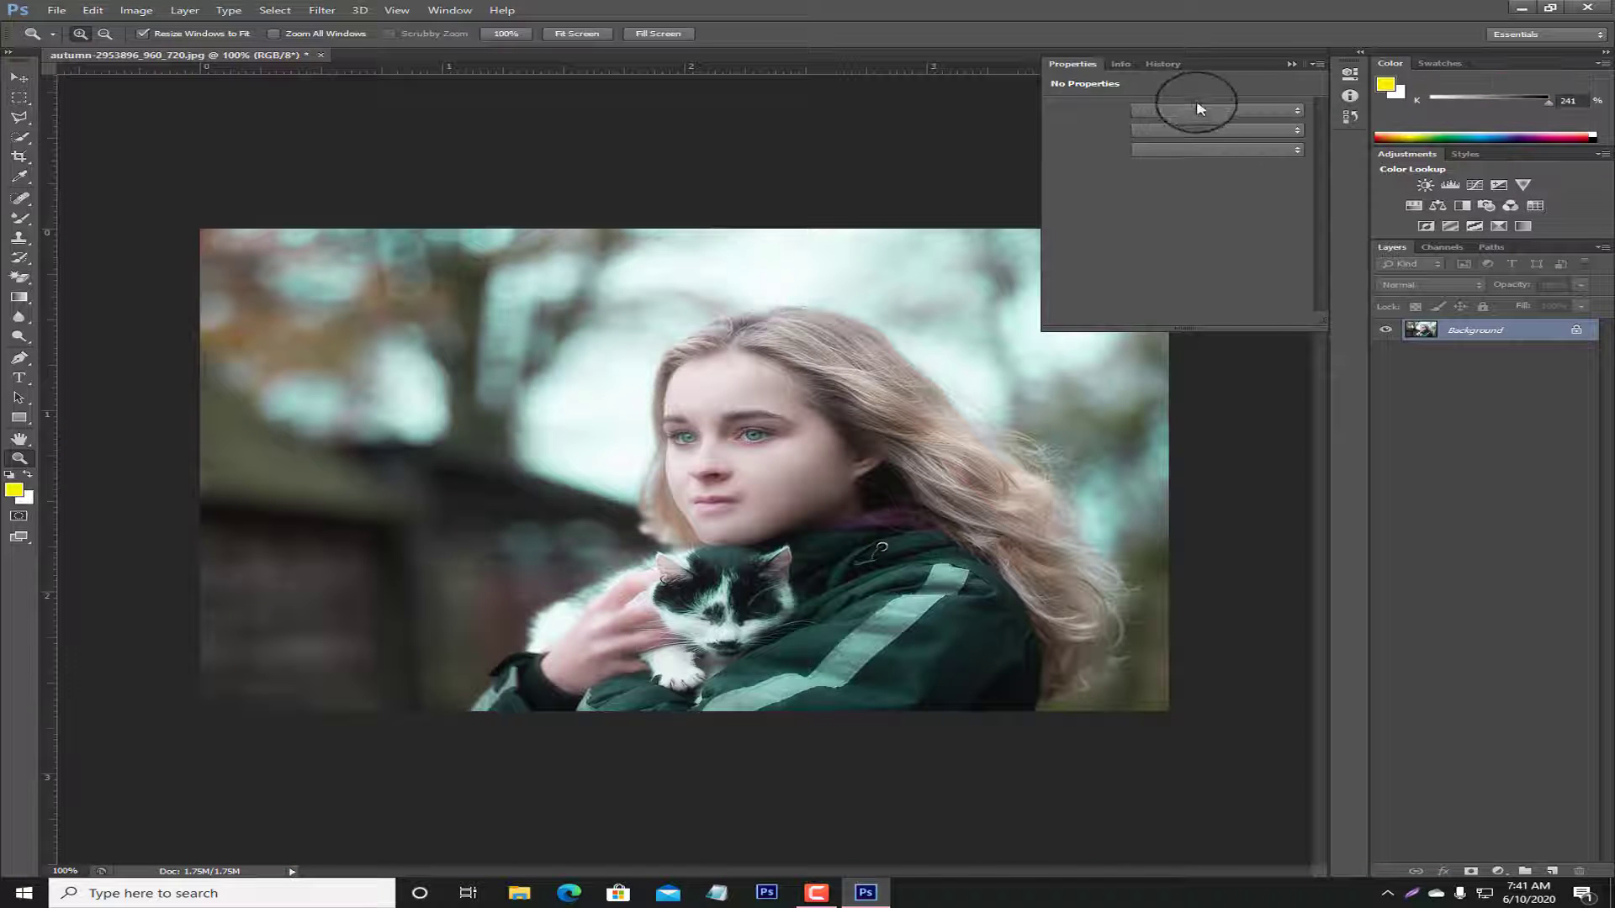
{"action": "left_click", "coordinate": [1192, 109]}
{"action": "left_click", "coordinate": [1200, 171]}
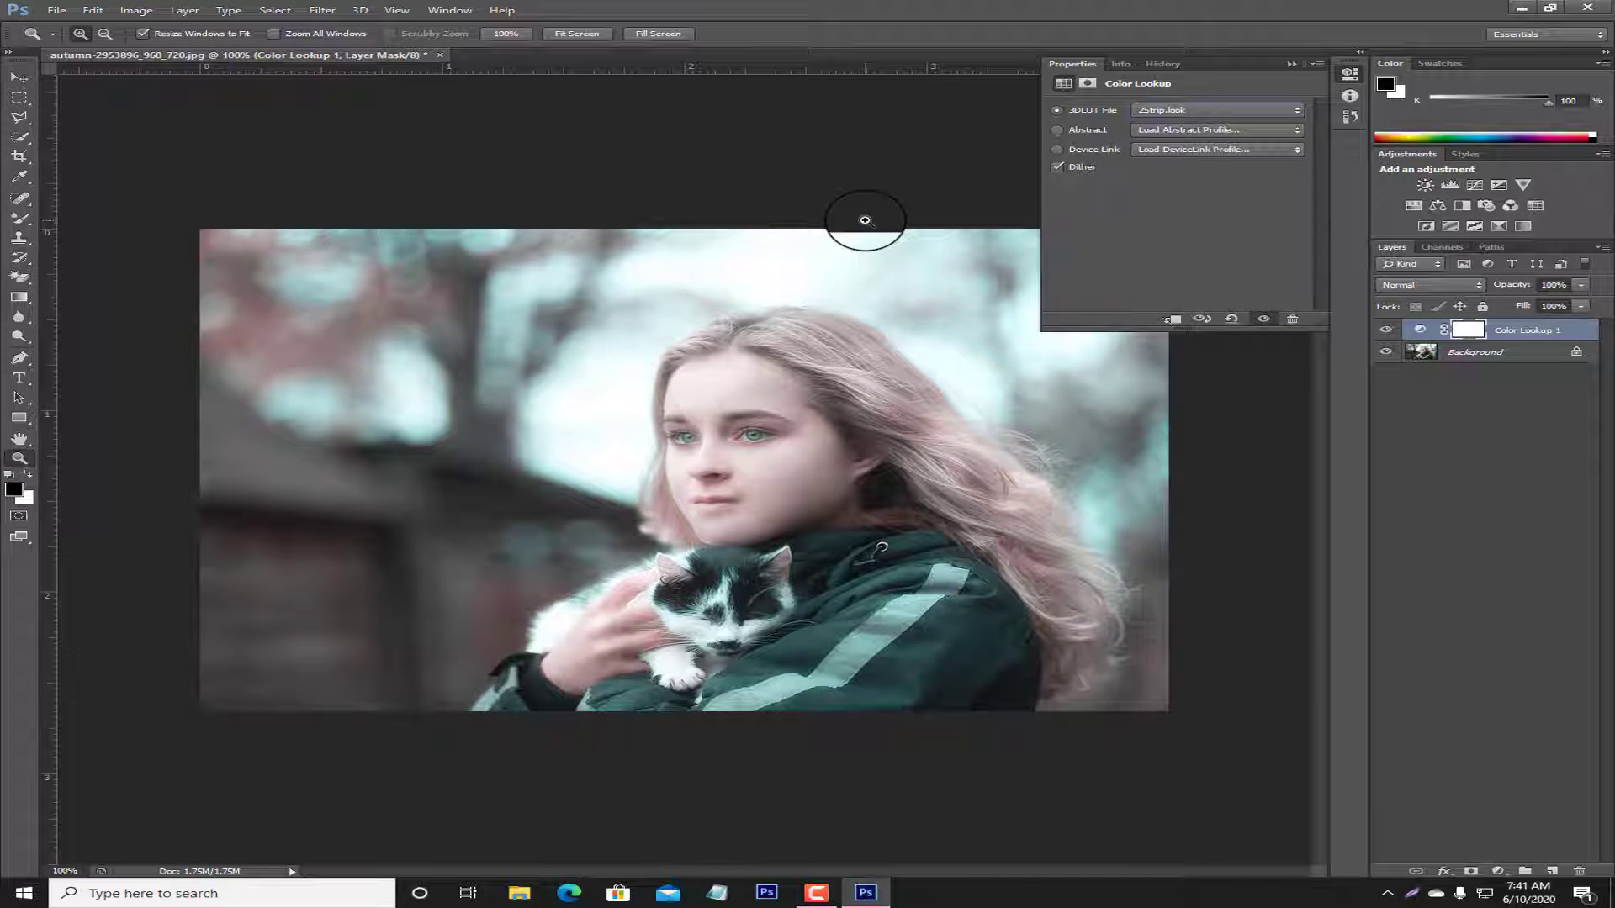
{"action": "key", "text": "Down"}
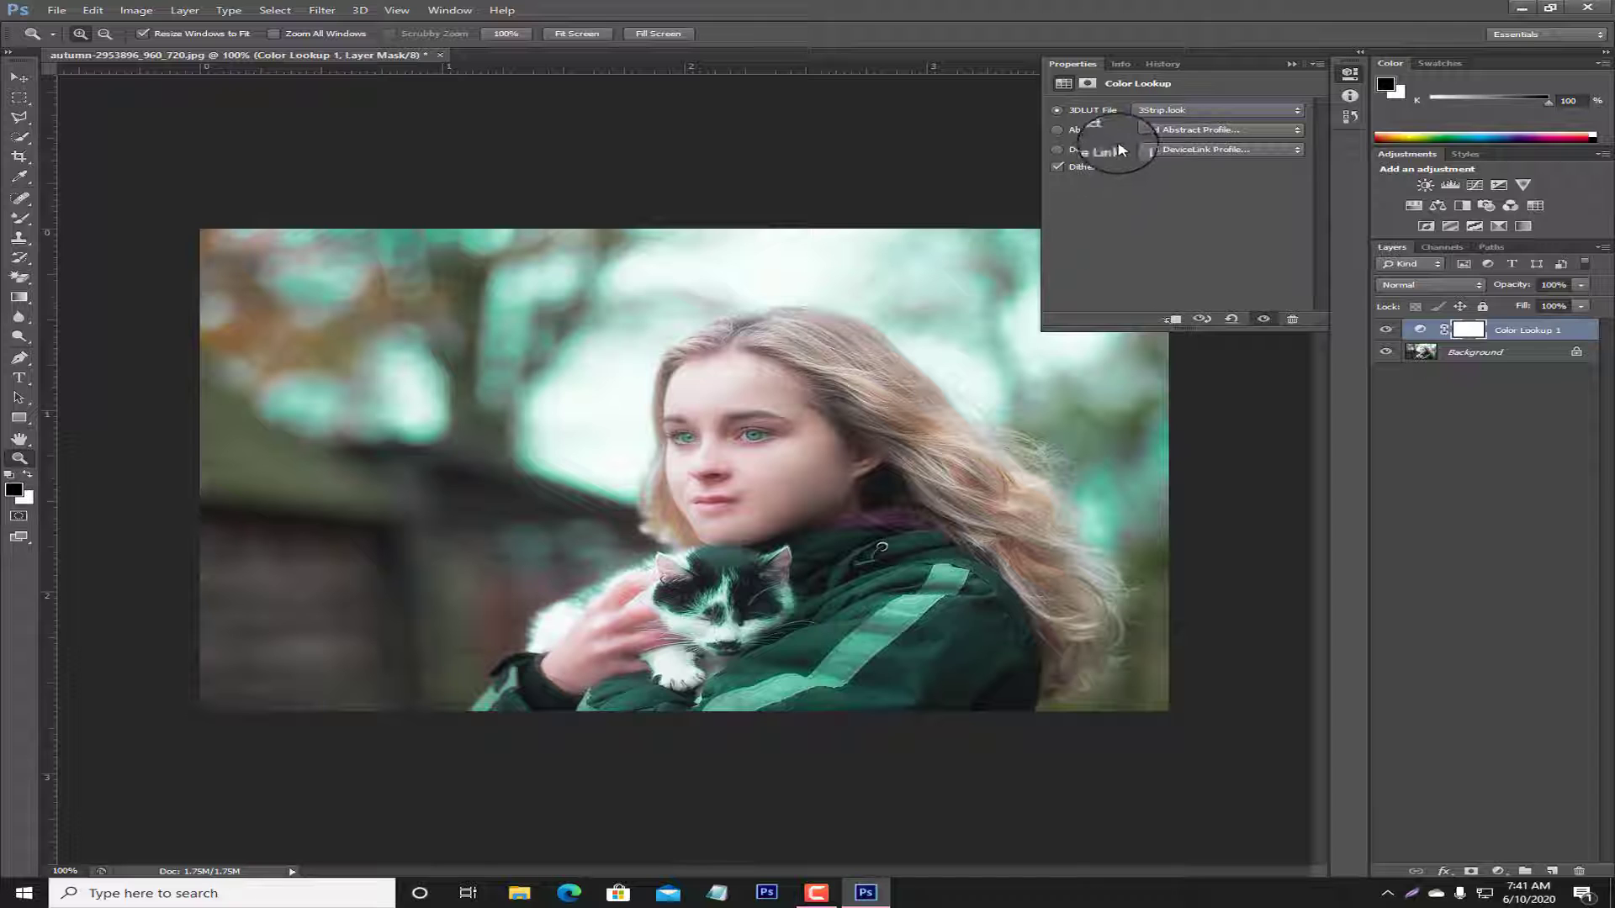
{"action": "left_click", "coordinate": [1291, 64]}
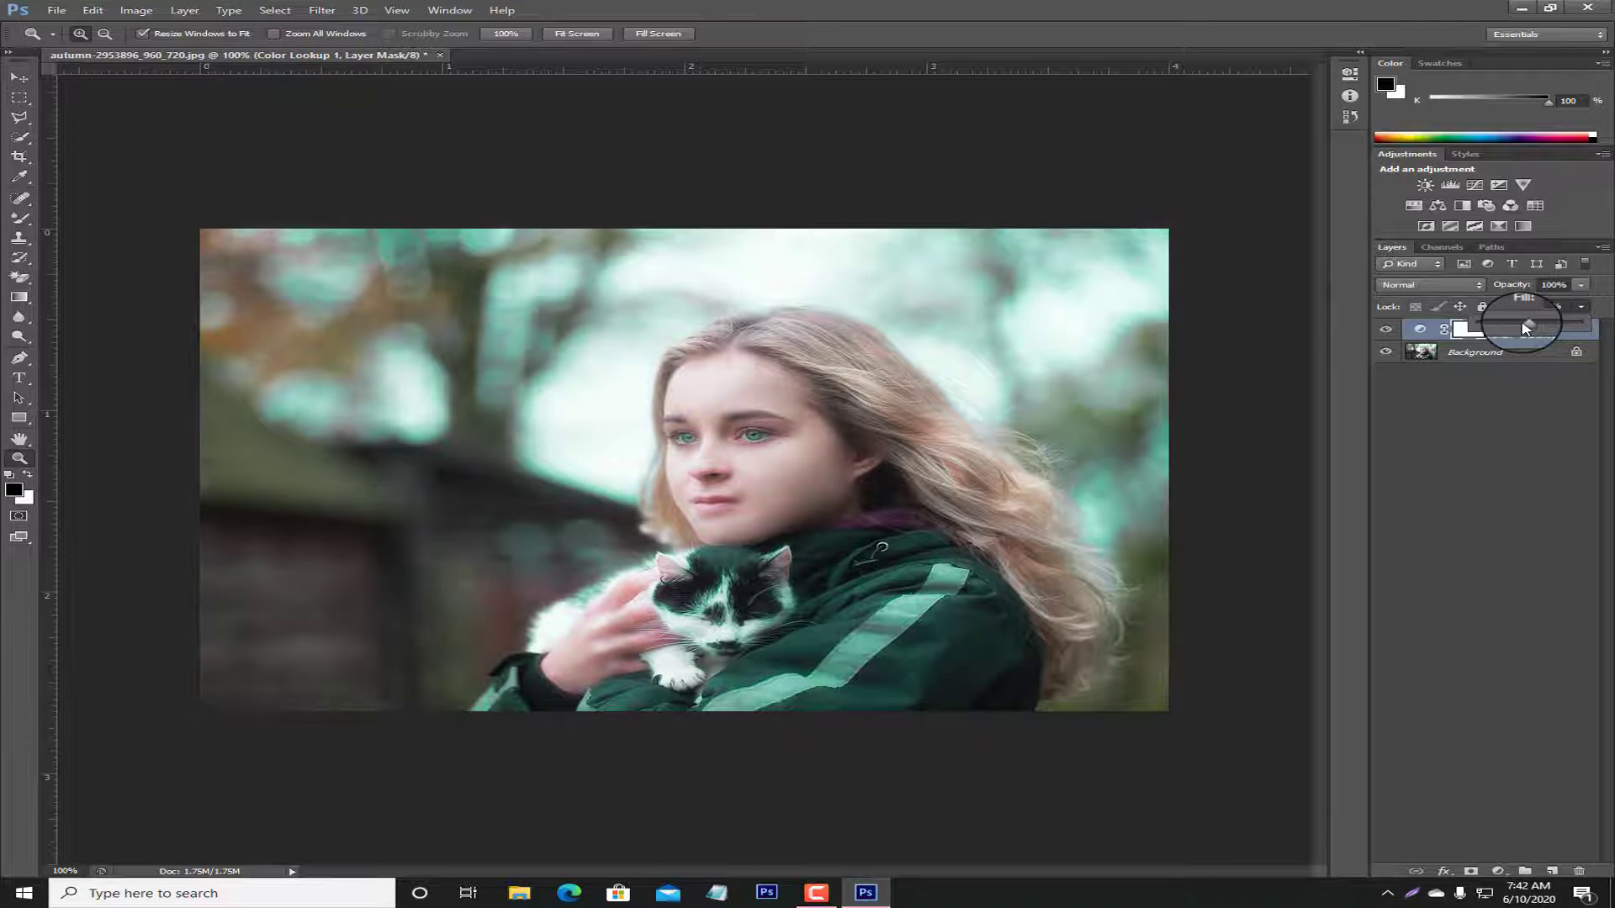
- Lower the Color Lookup layer's fill to 44% and add a Selective Color layer with Reds at Cyan +3 and Yellow -2
{"action": "left_click_drag", "start_coordinate": [1526, 328], "coordinate": [1507, 329]}
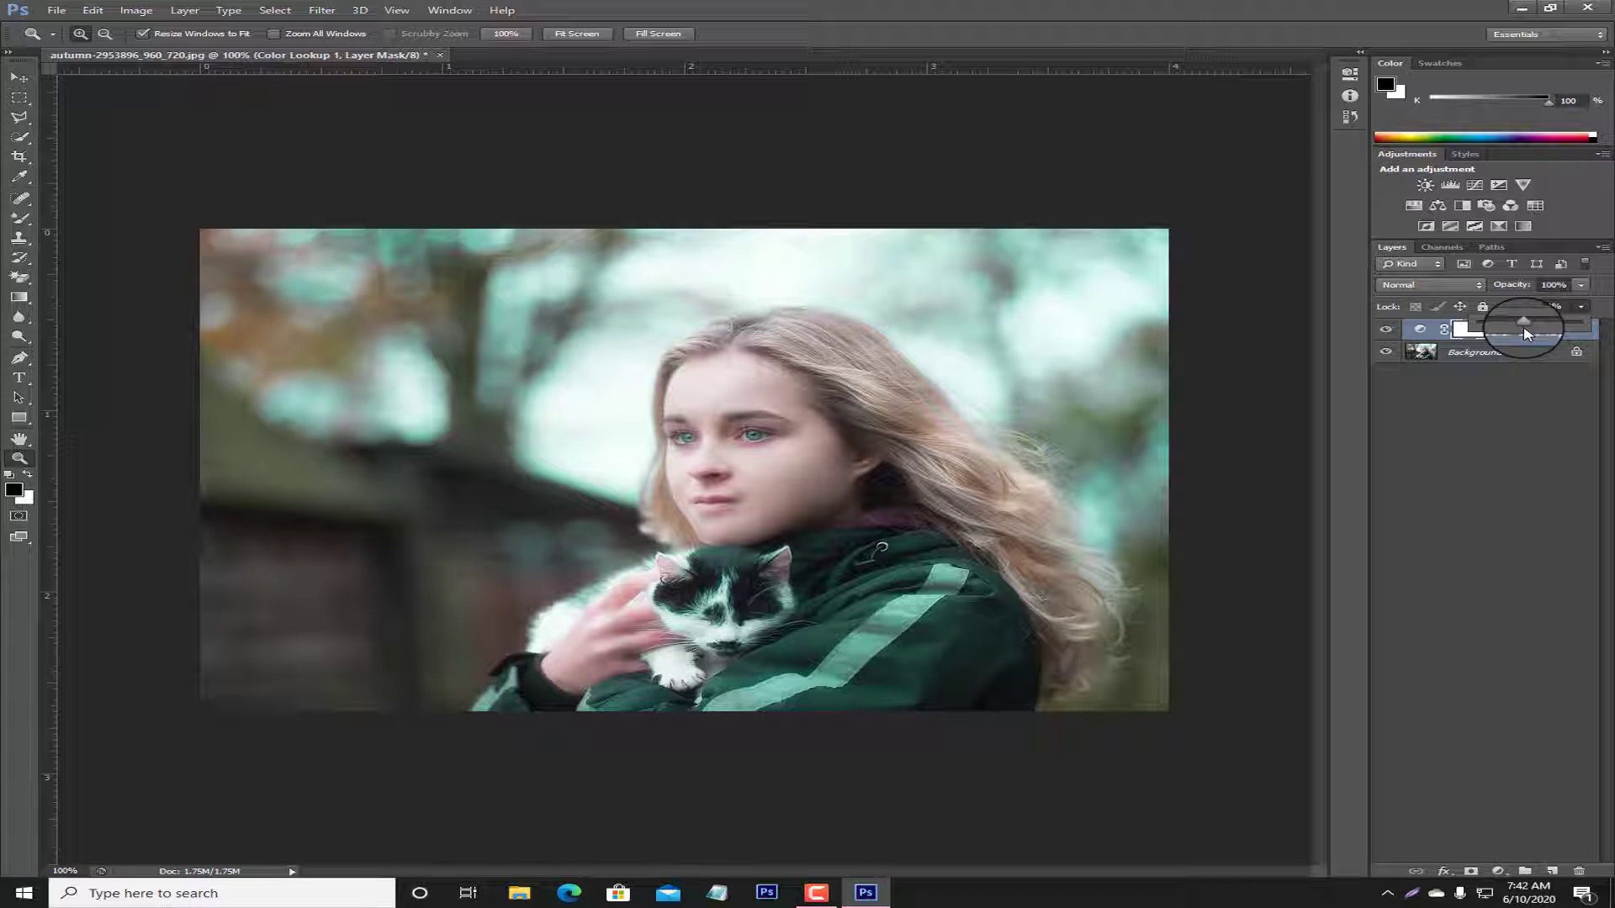
{"action": "left_click", "coordinate": [1499, 226]}
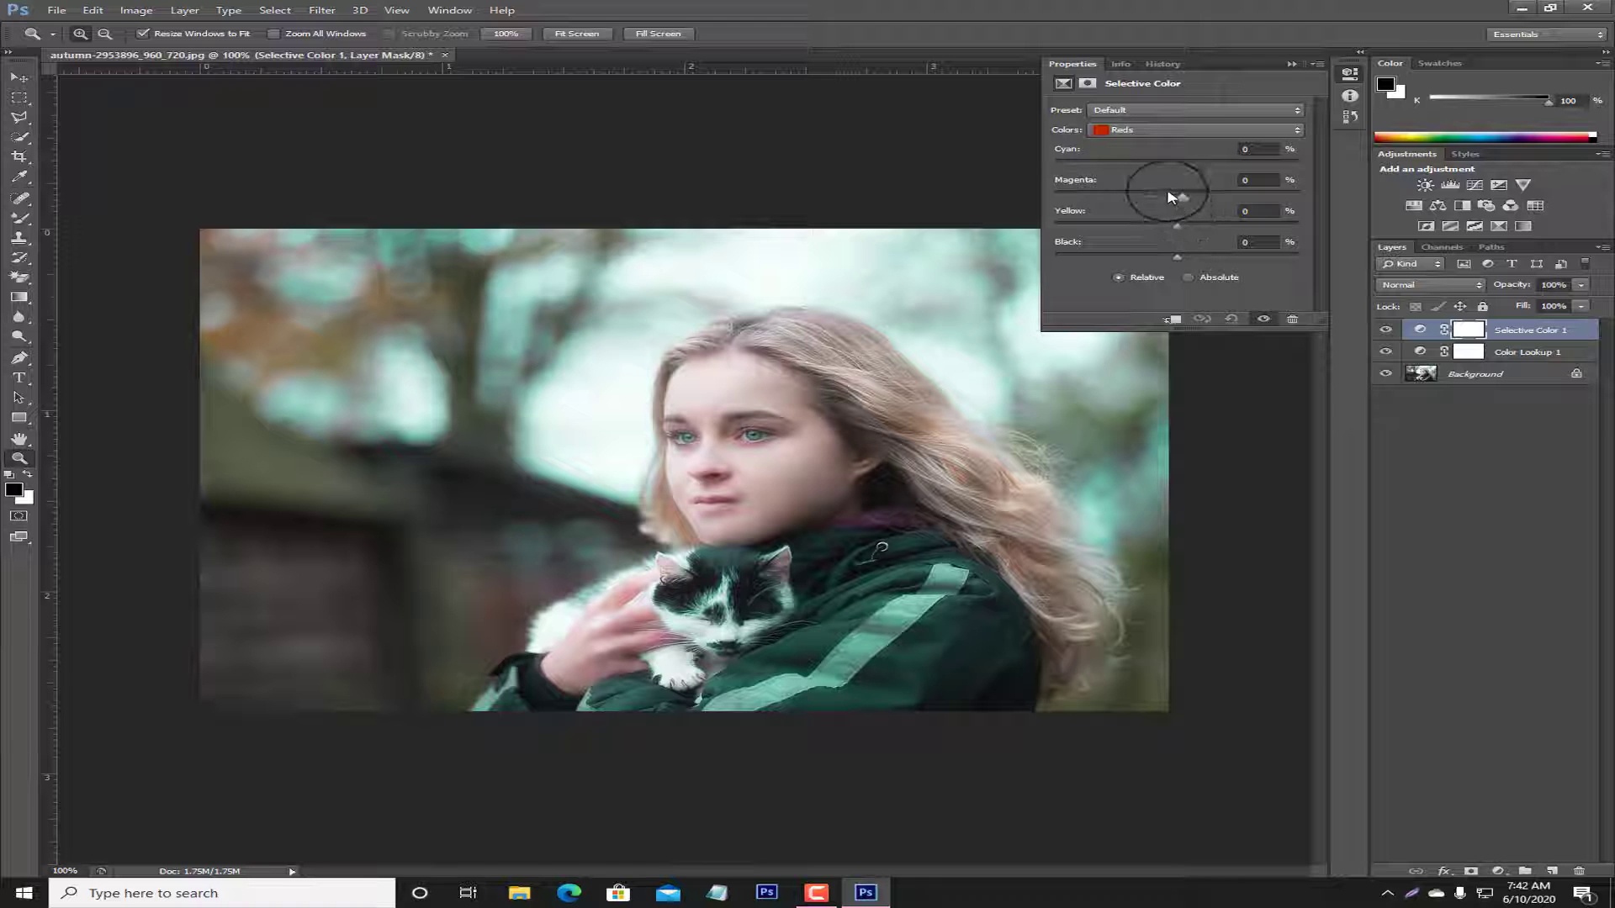
{"action": "left_click_drag", "start_coordinate": [1178, 168], "coordinate": [1164, 169]}
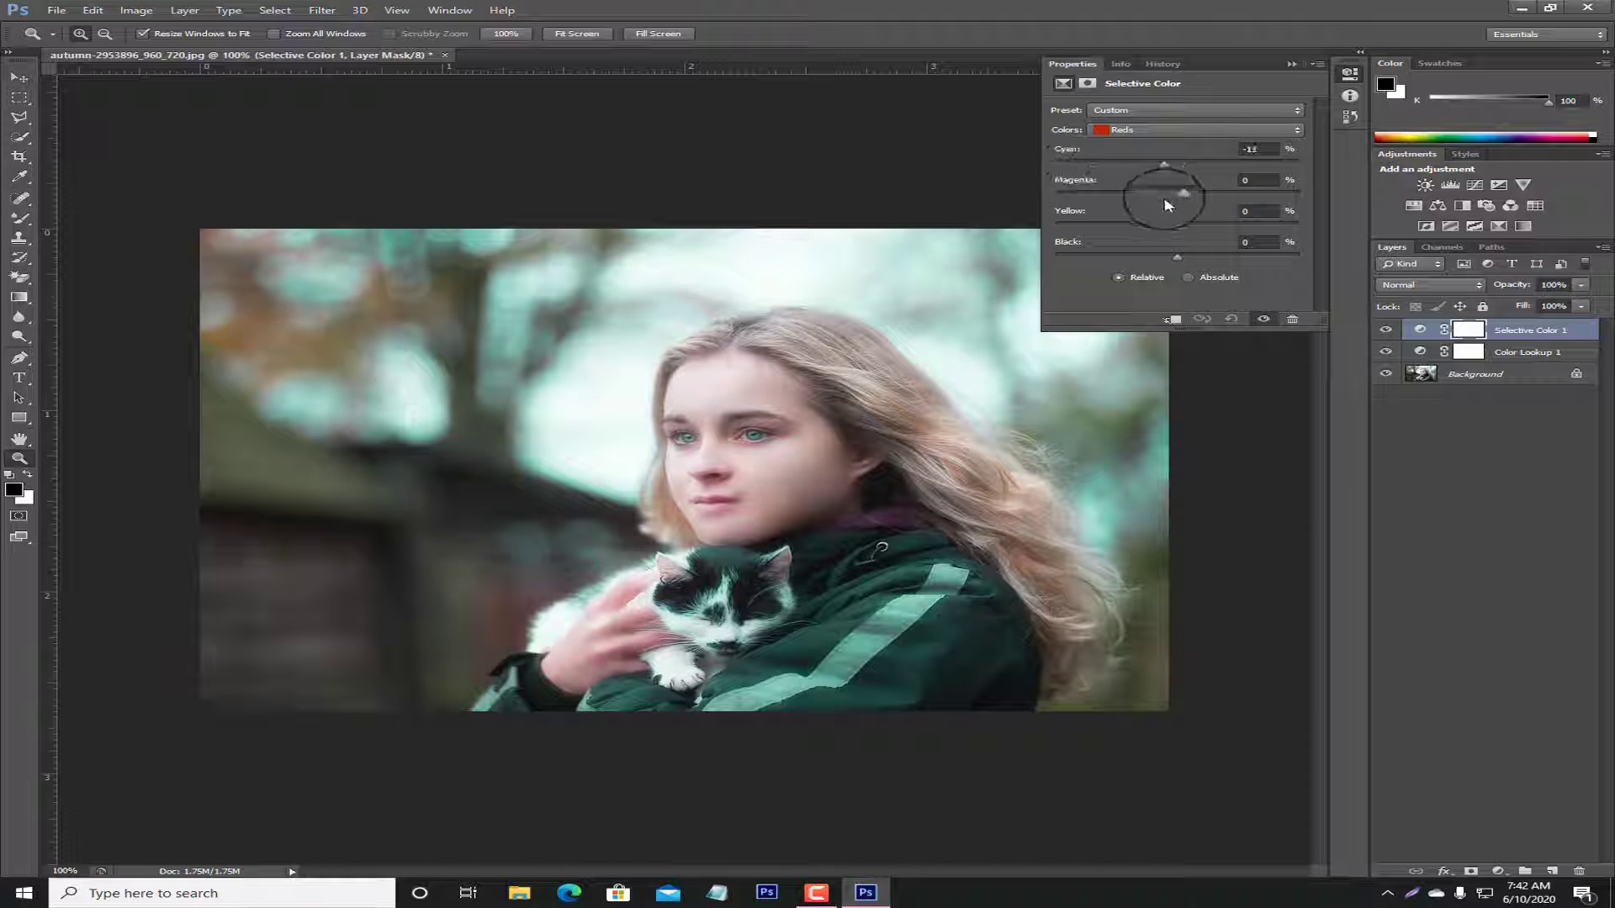
{"action": "left_click_drag", "start_coordinate": [1181, 227], "coordinate": [1146, 229]}
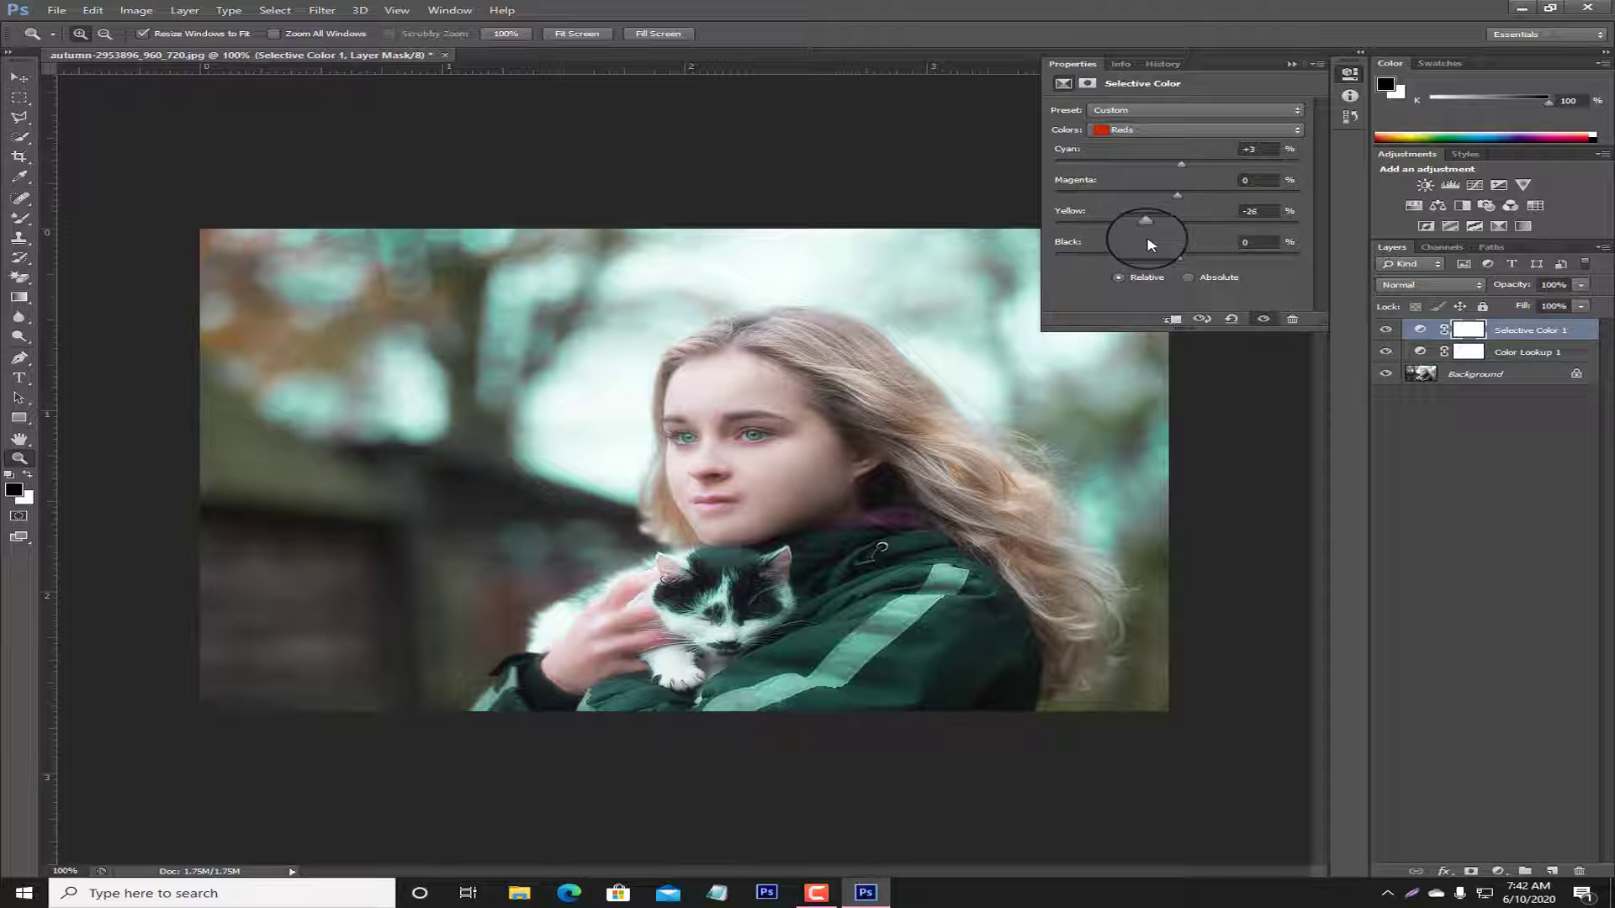
{"action": "left_click_drag", "start_coordinate": [1243, 262], "coordinate": [1159, 272]}
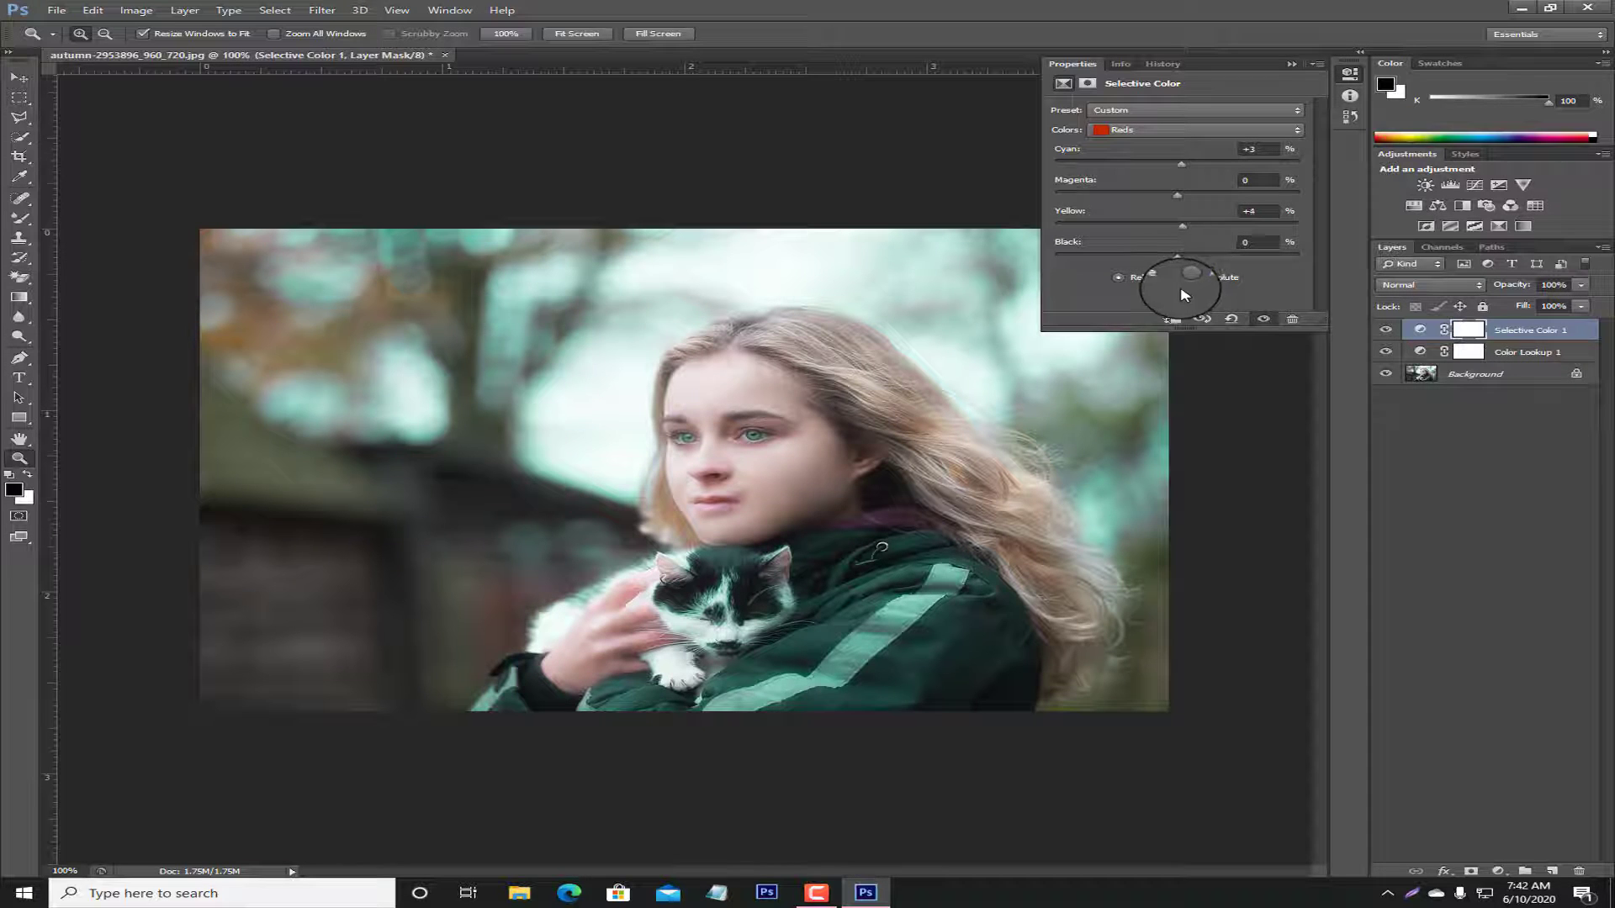
- In Selective Color, set Yellows to Cyan -60, Magenta about +26 and Yellow +21, and Whites to Cyan -2 and Yellow about +26
{"action": "left_click", "coordinate": [1165, 130]}
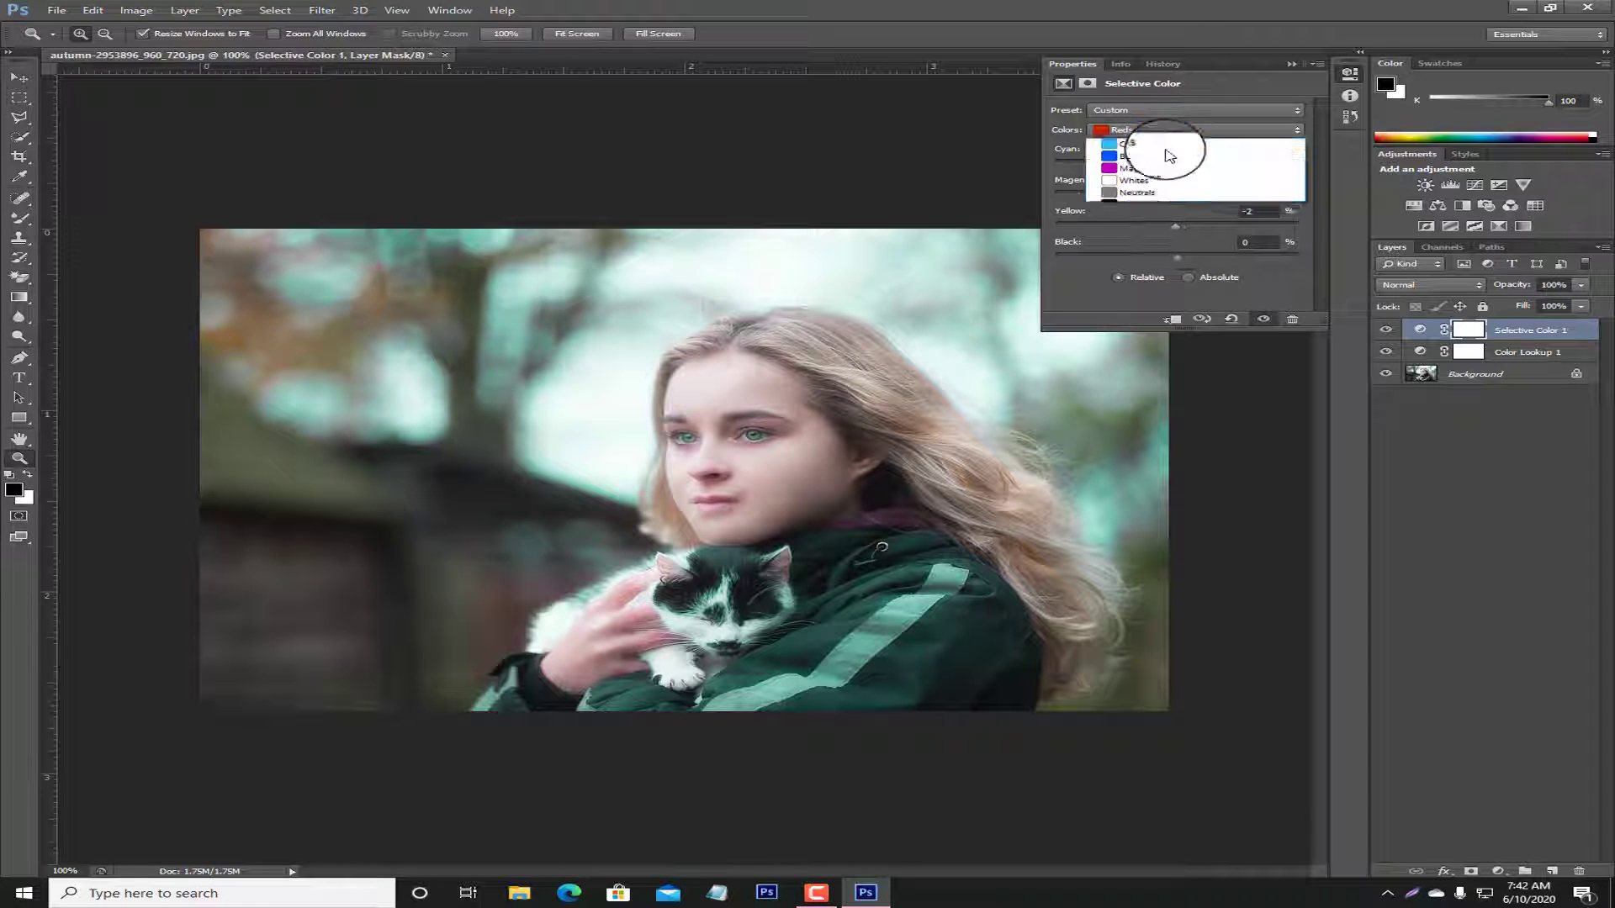
{"action": "left_click", "coordinate": [1177, 167]}
{"action": "left_click_drag", "start_coordinate": [1186, 167], "coordinate": [1211, 212]}
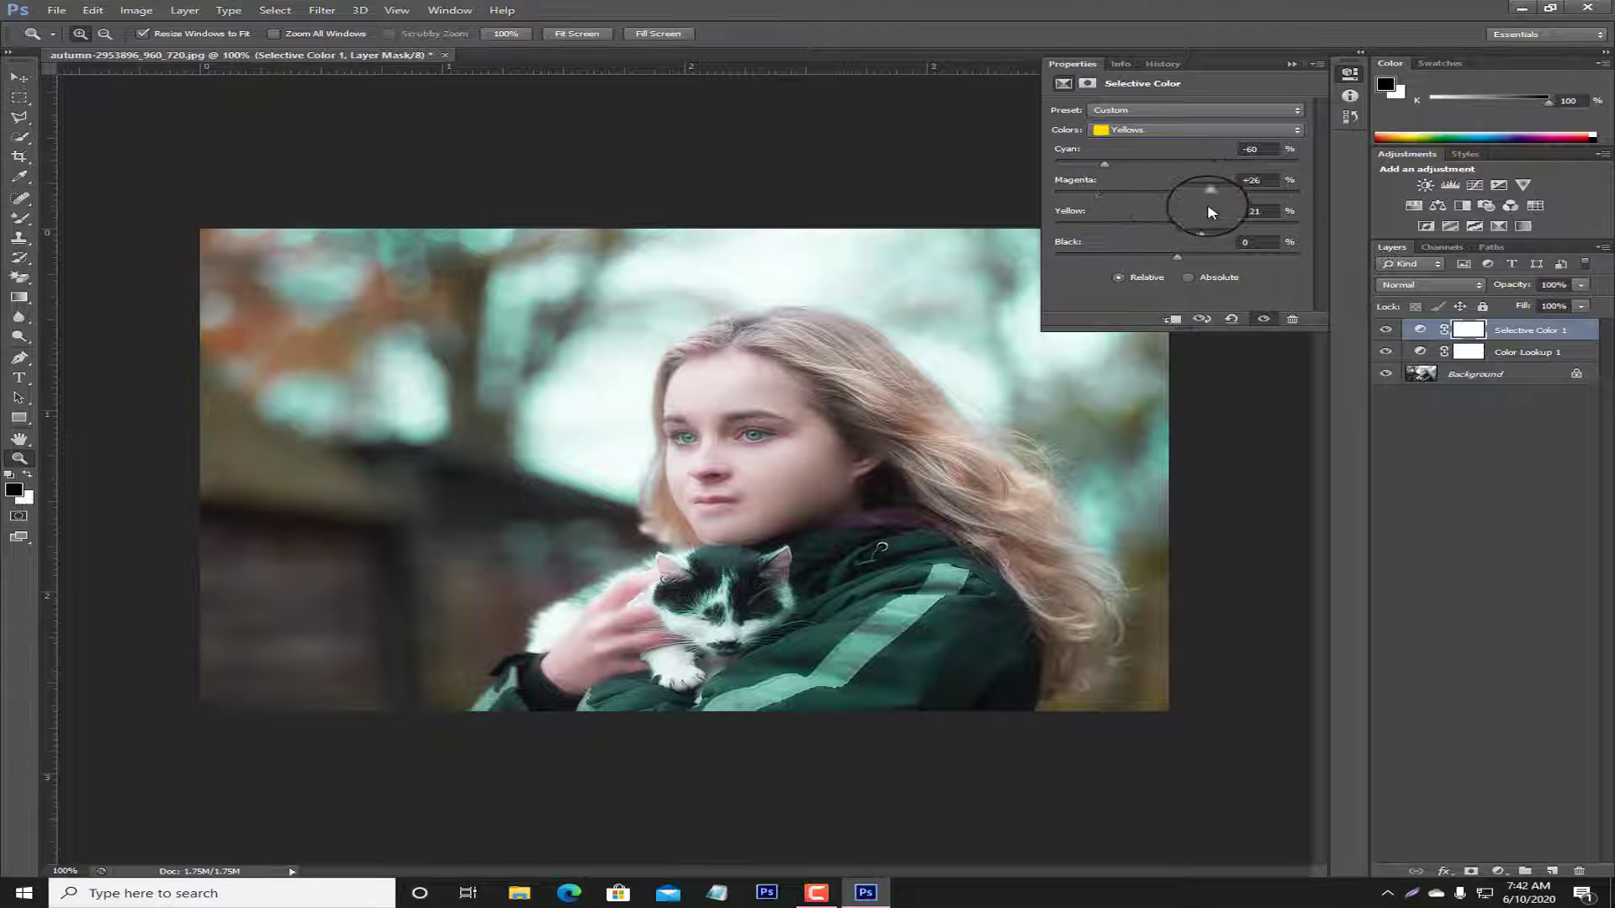
{"action": "left_click", "coordinate": [1133, 135]}
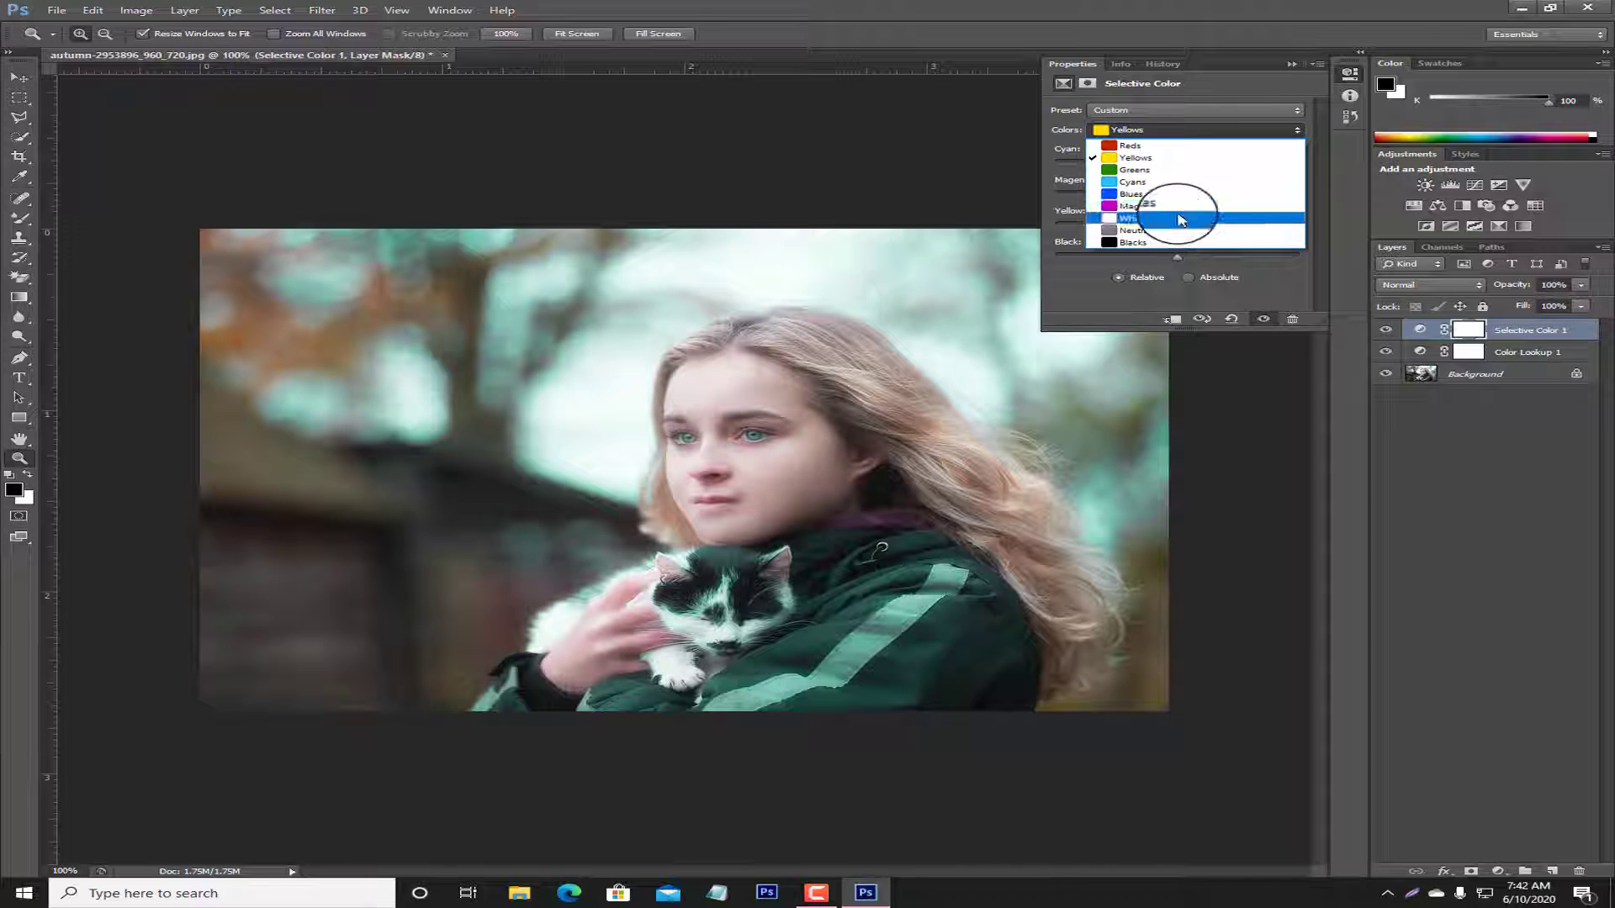
{"action": "left_click", "coordinate": [1180, 221]}
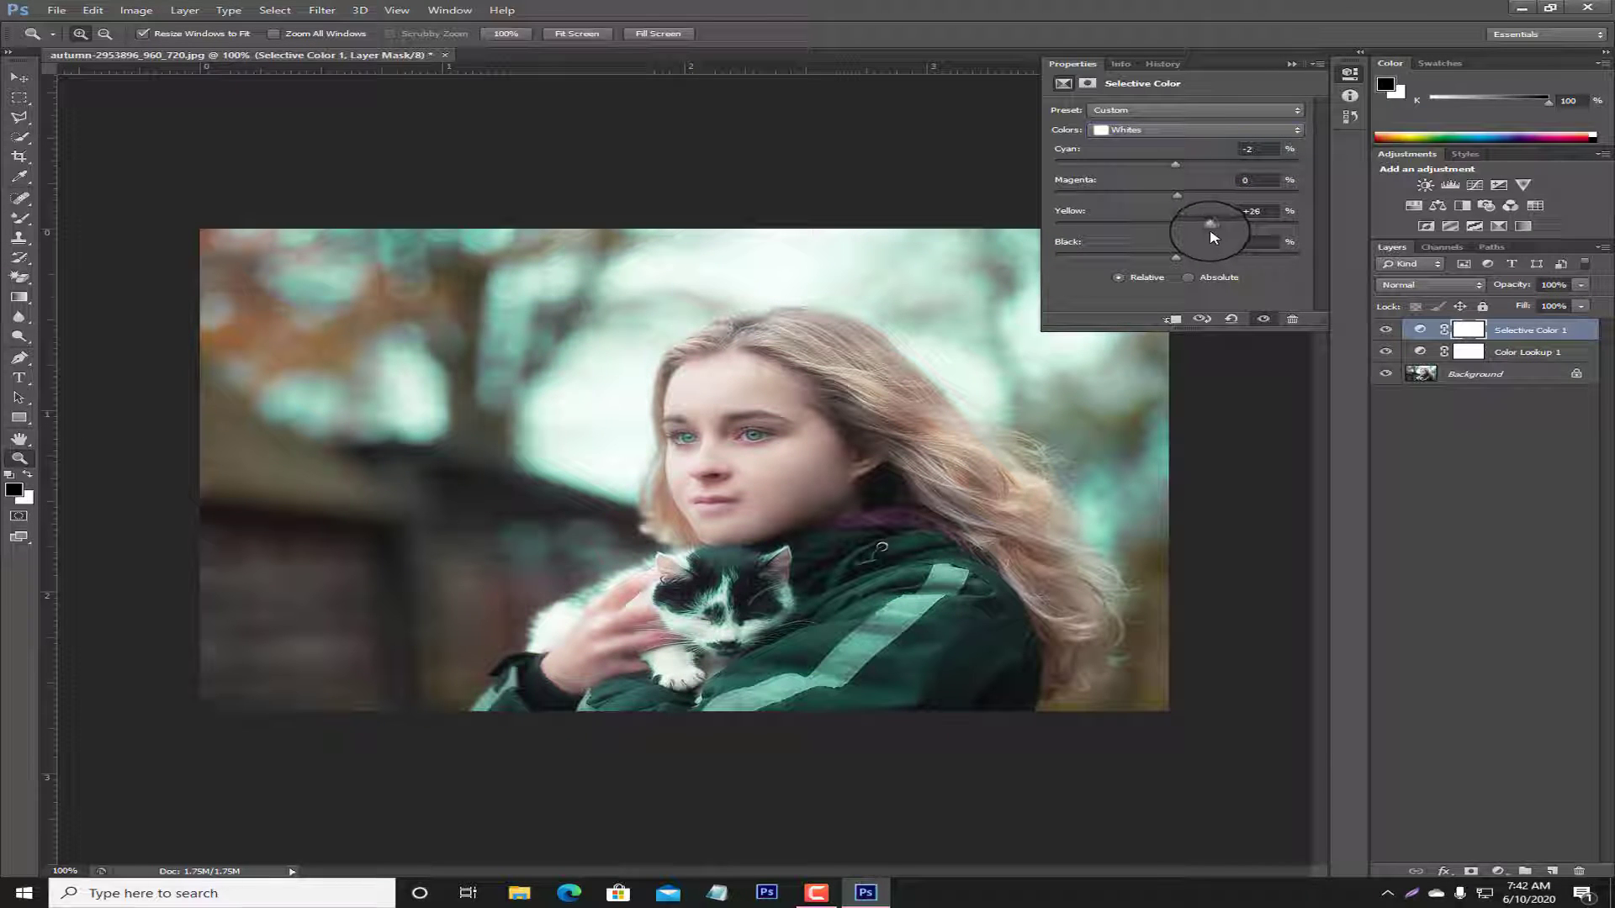
{"action": "left_click", "coordinate": [1291, 64]}
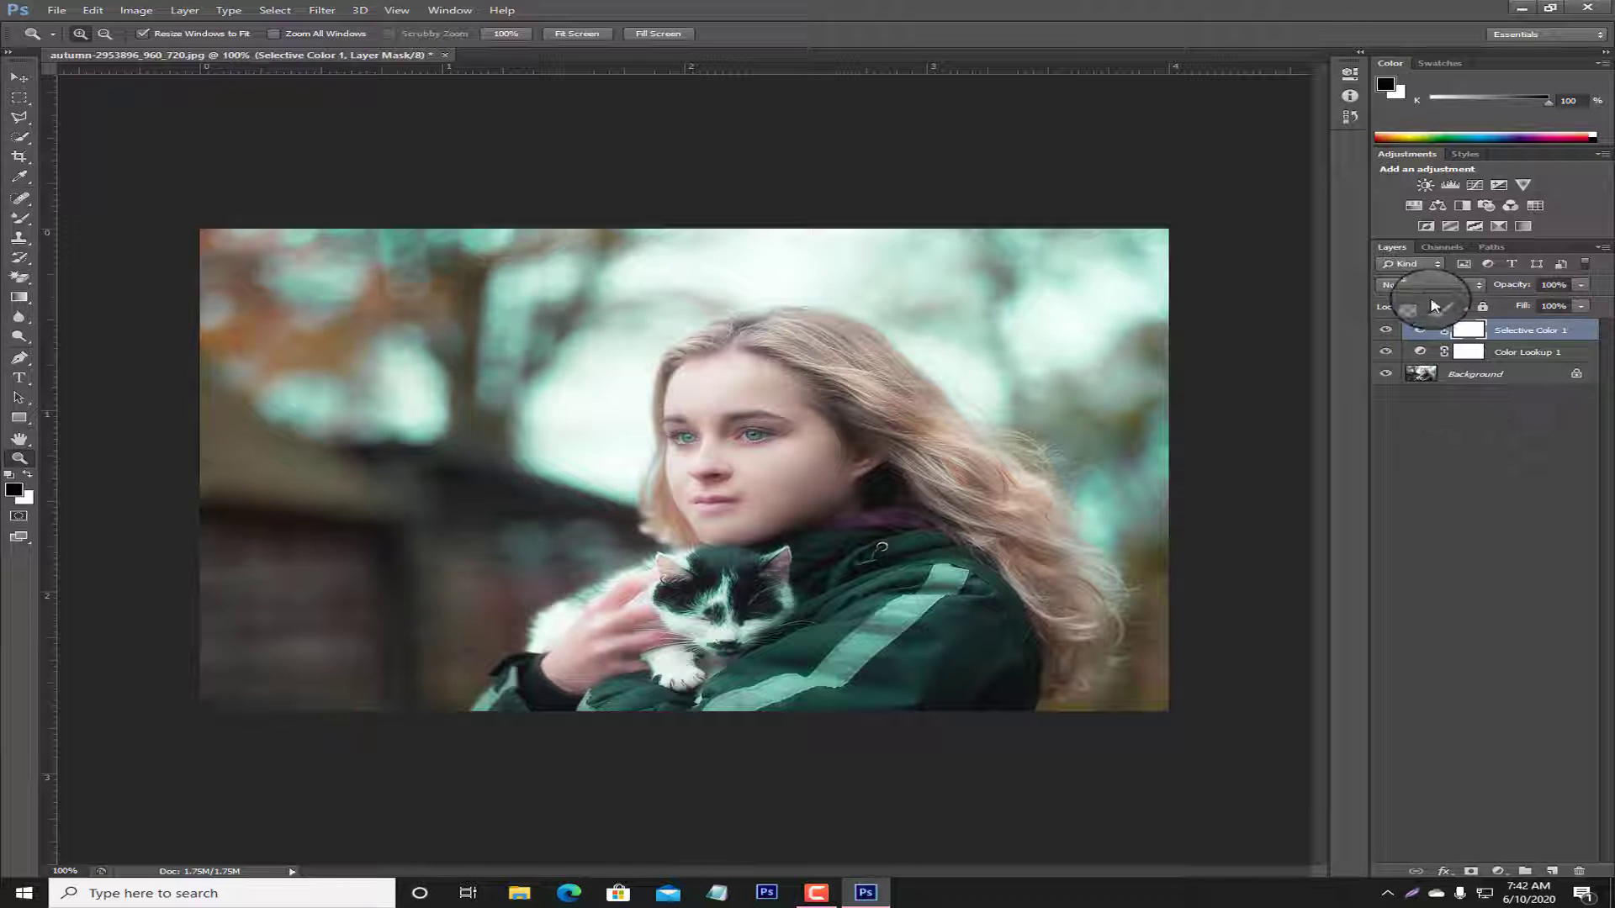
- Merge the Color Lookup and Selective Color adjustment layers down into the Background layer
{"action": "left_click", "coordinate": [1492, 361]}
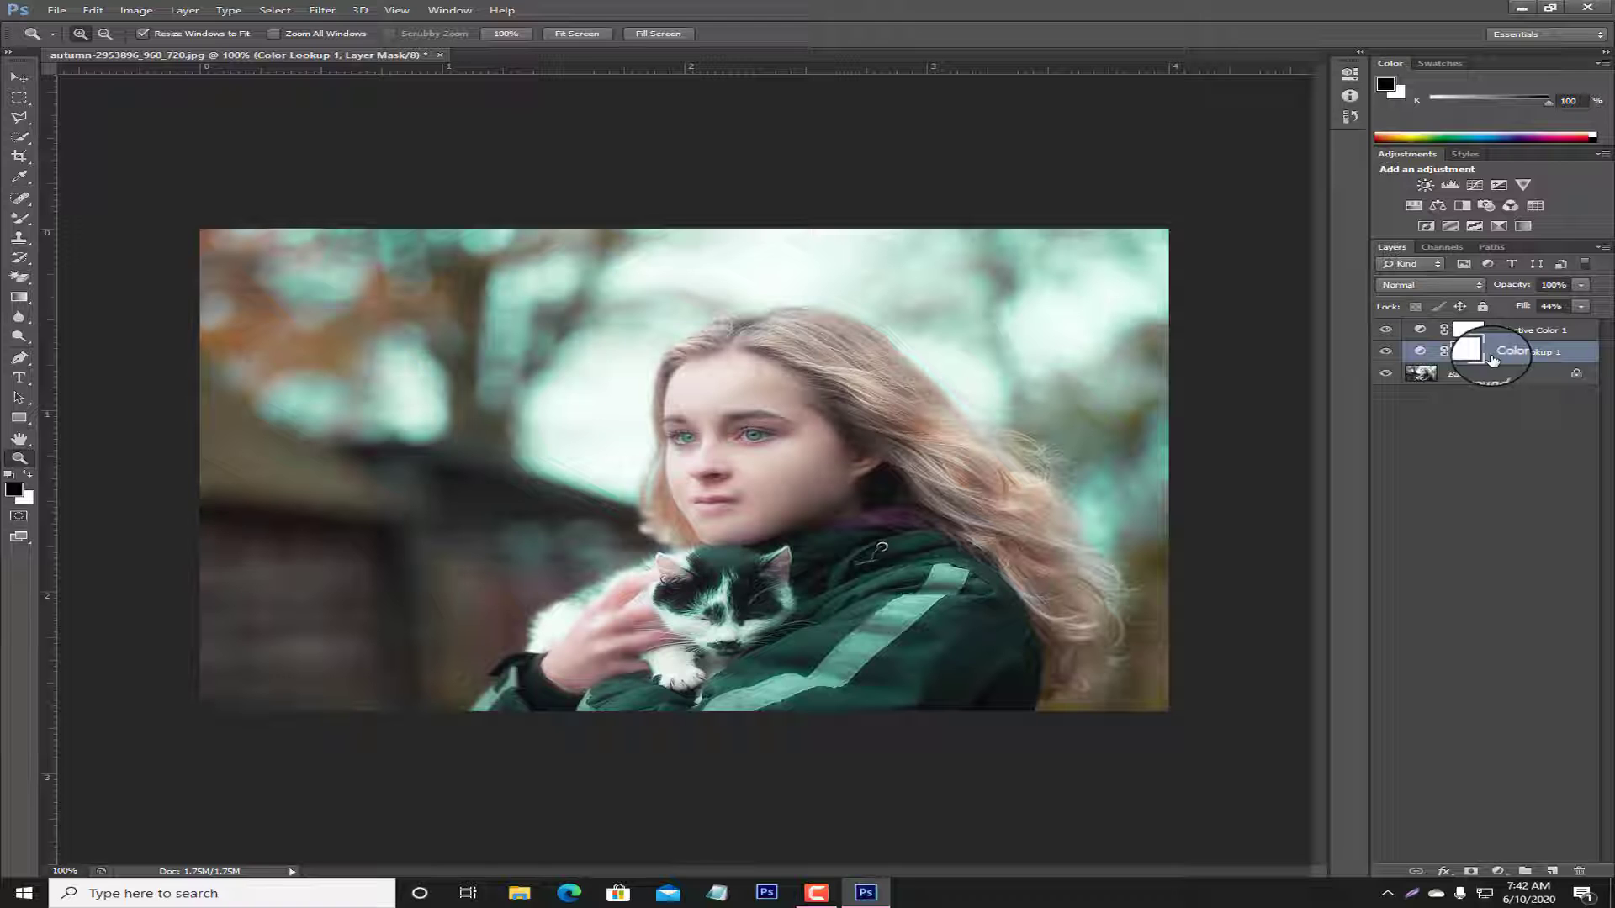
{"action": "key", "text": "Delete"}
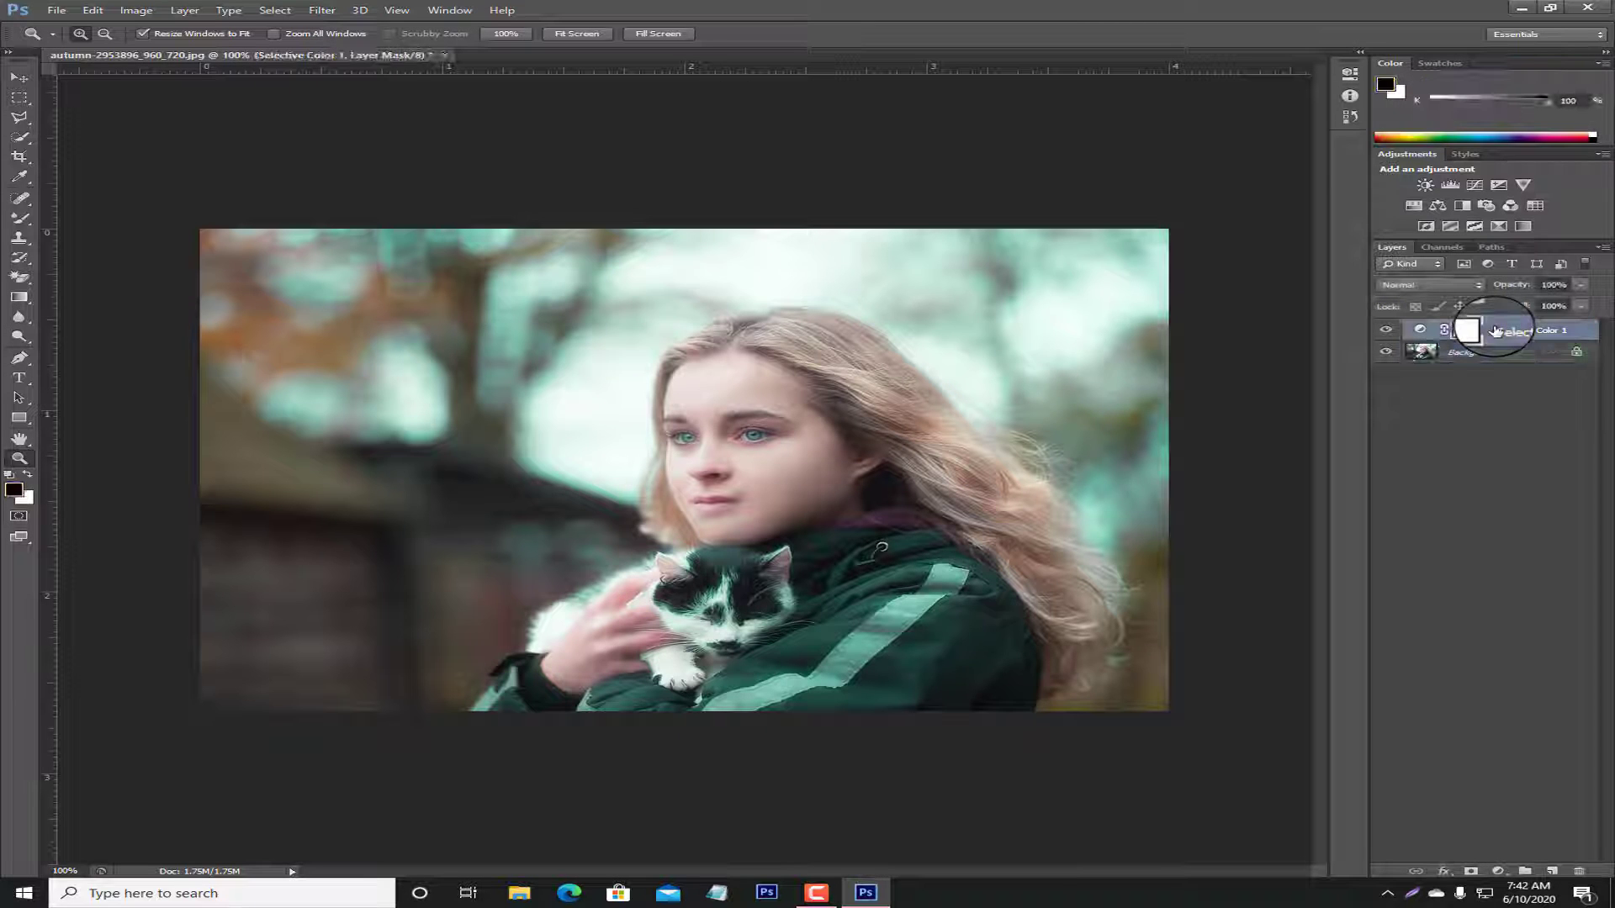
{"action": "key", "text": "Delete"}
{"action": "left_click", "coordinate": [336, 12]}
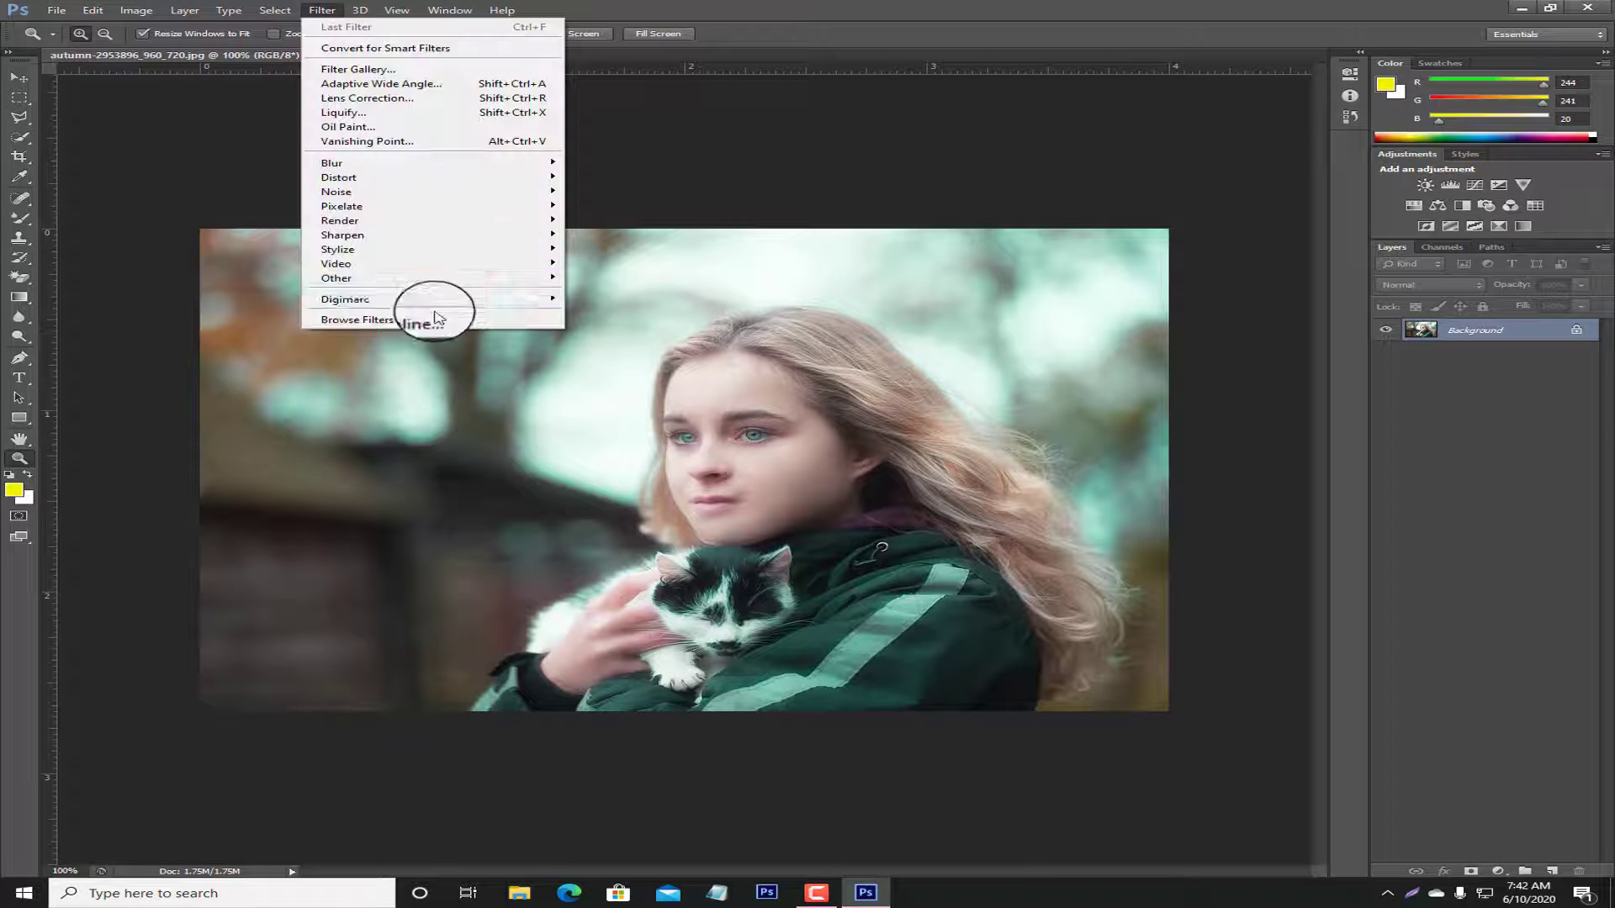
{"action": "mouse_move", "coordinate": [458, 259]}
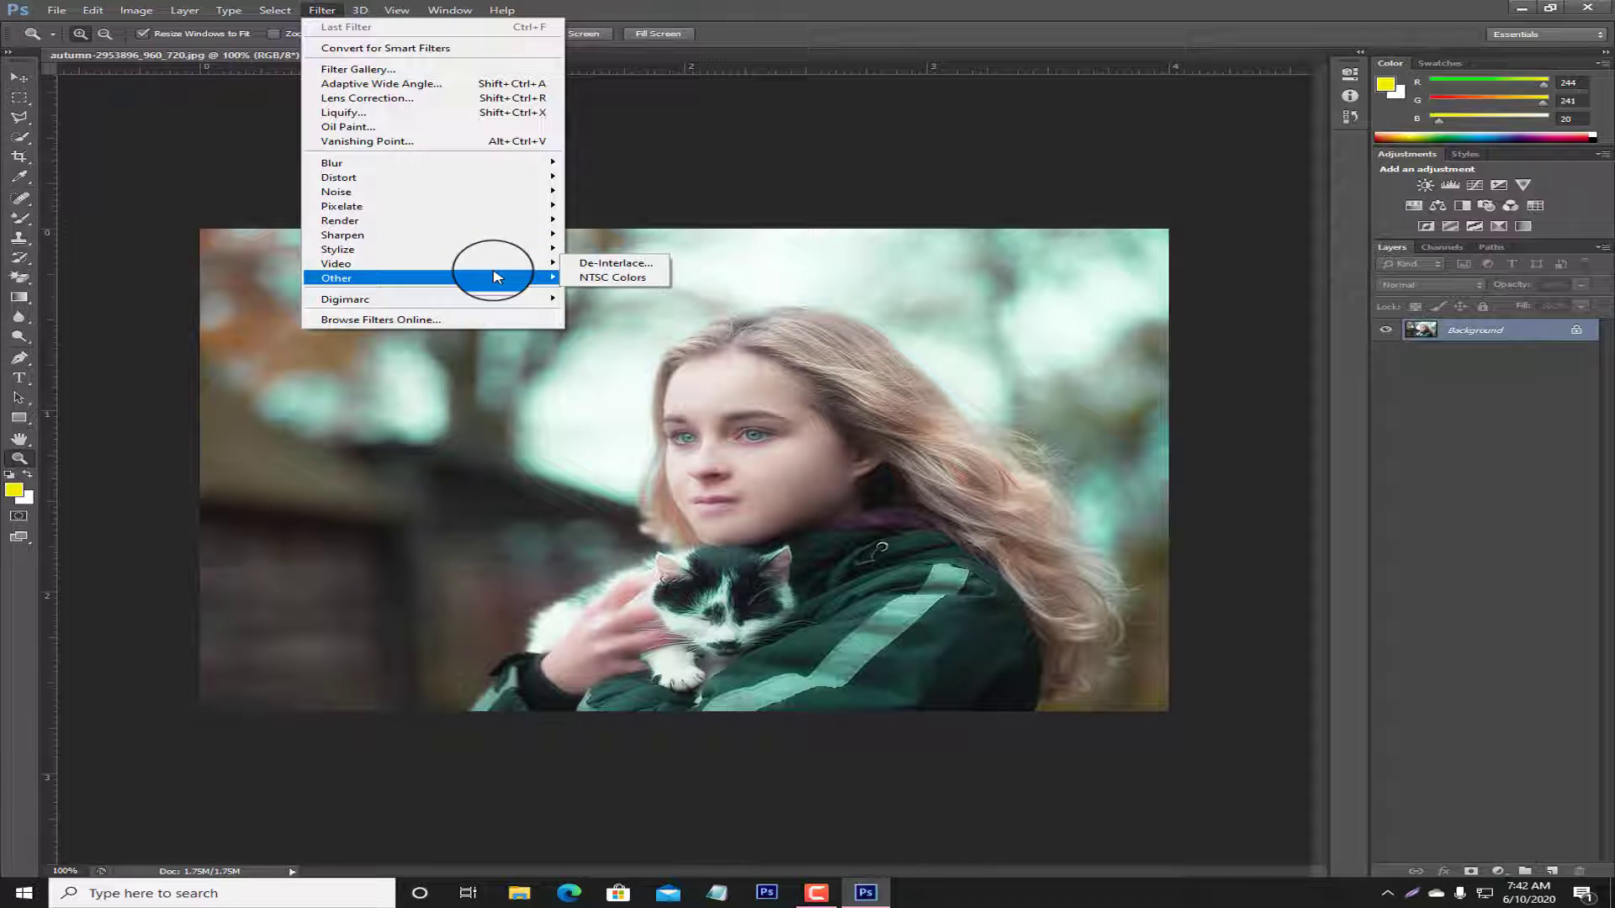
{"action": "mouse_move", "coordinate": [504, 220]}
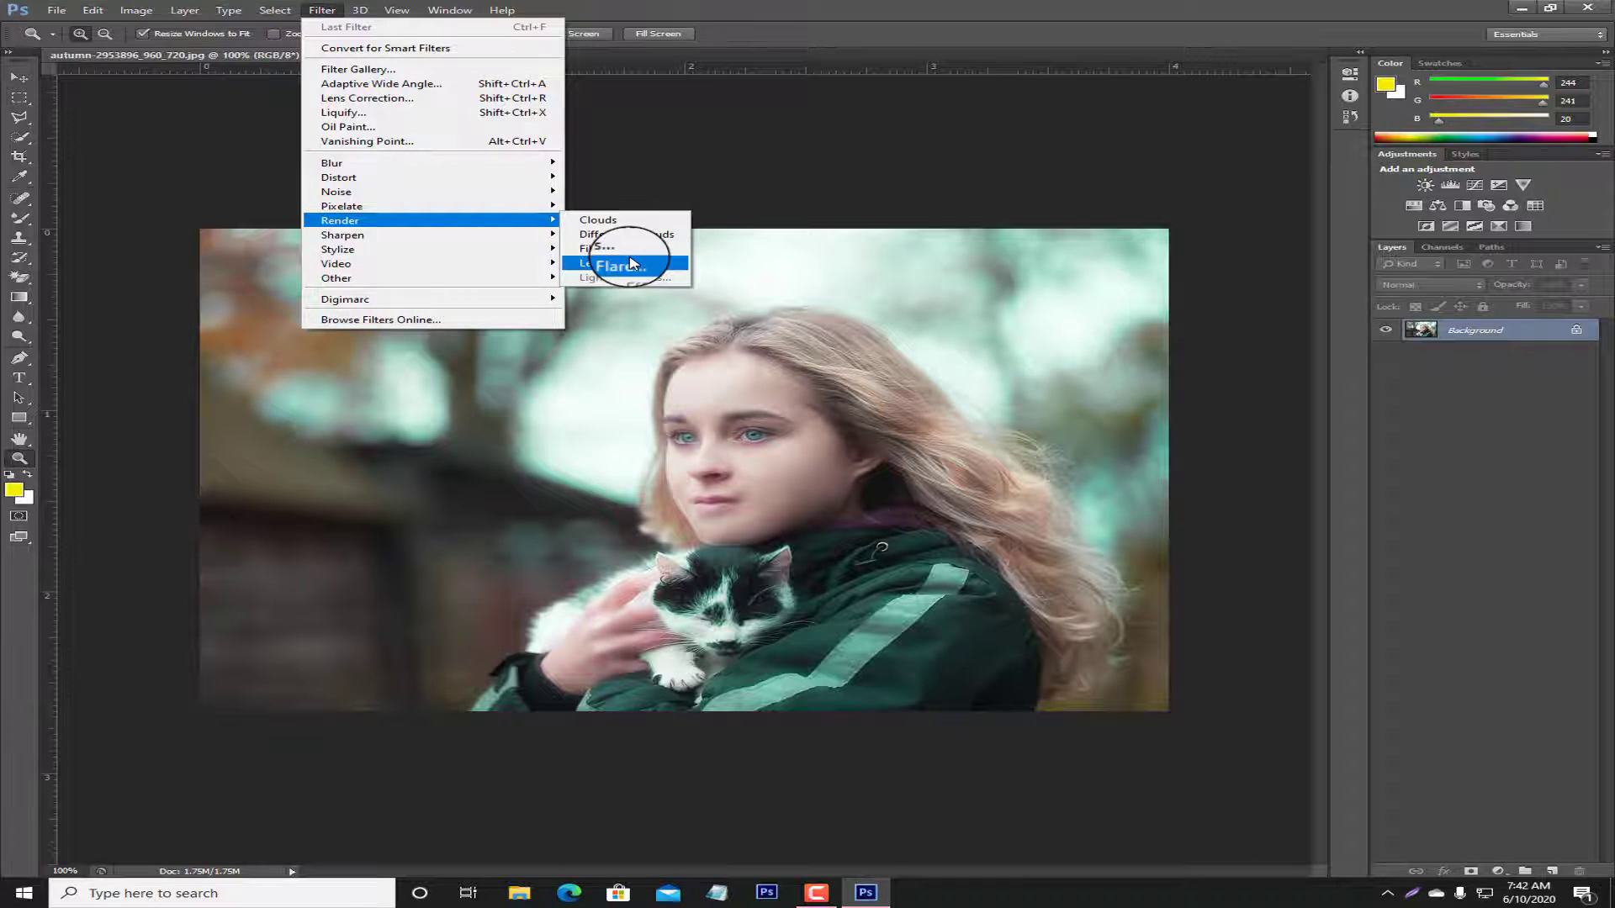
{"action": "left_click", "coordinate": [604, 249]}
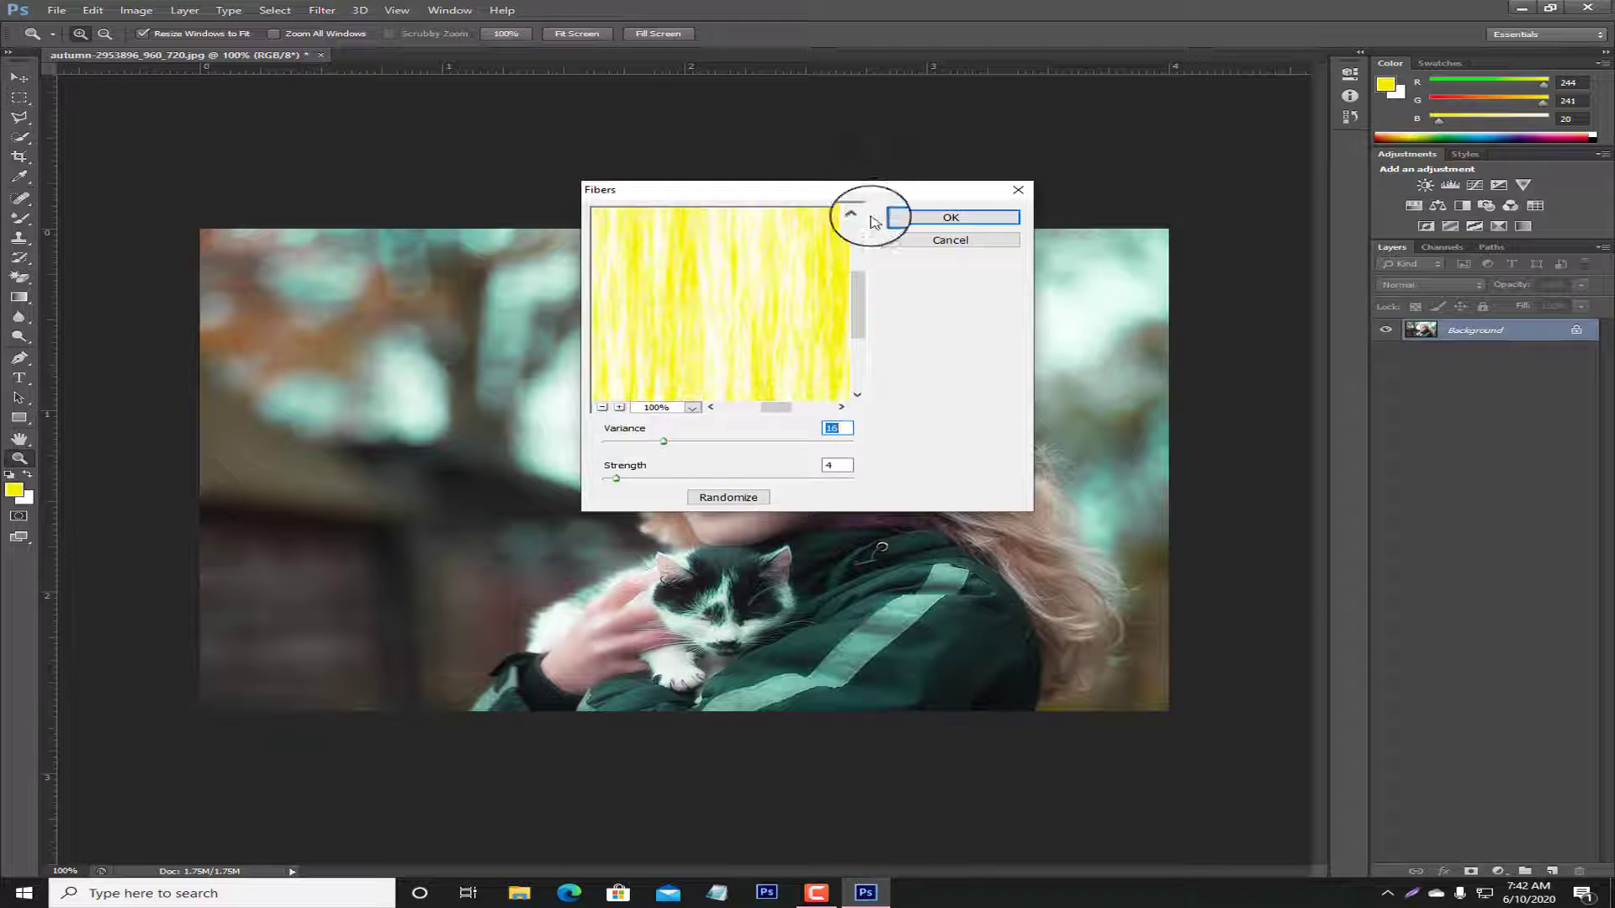
{"action": "key", "text": "Escape"}
- Add a Movie Prime lens flare at 121% brightness over the orange foliage in the photo's upper-left area
{"action": "left_click", "coordinate": [322, 10]}
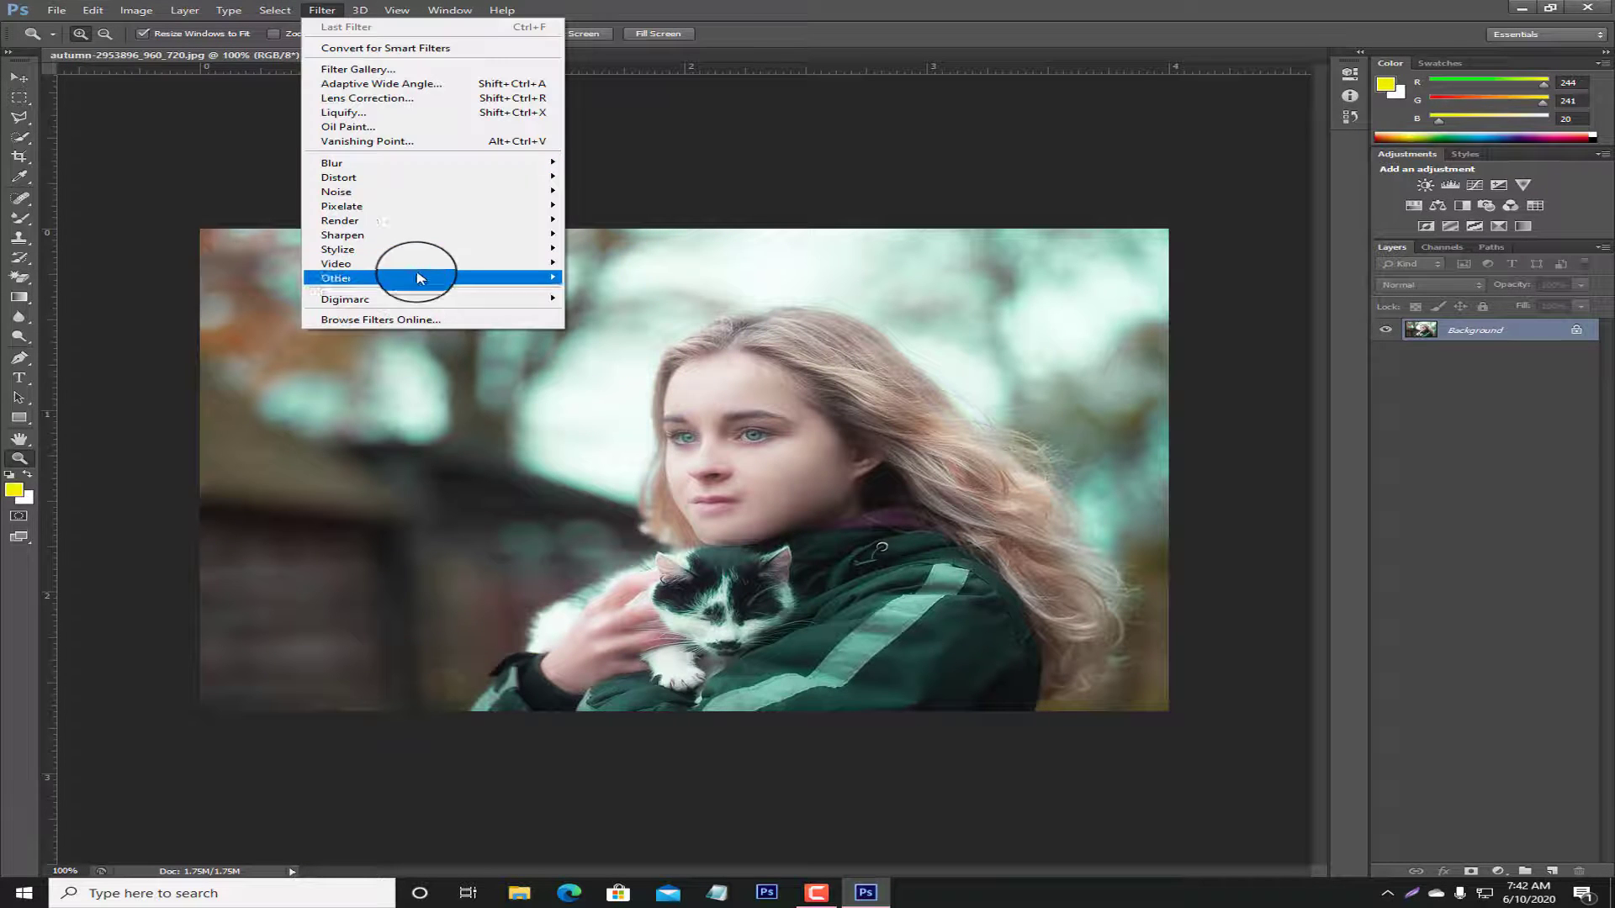
{"action": "mouse_move", "coordinate": [433, 220]}
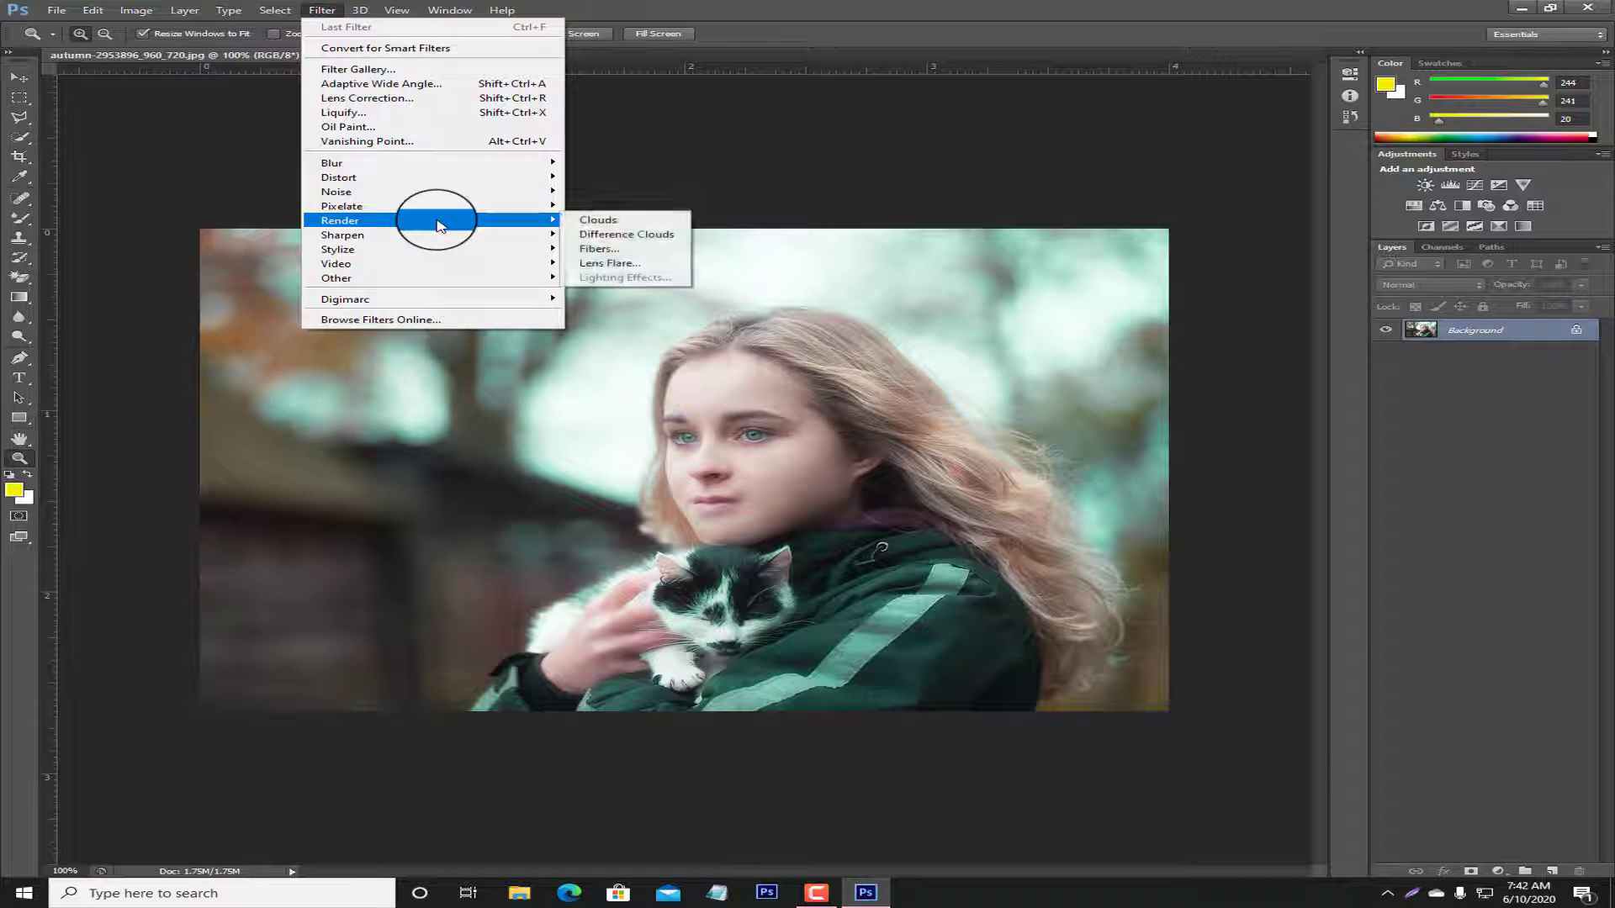
{"action": "left_click", "coordinate": [610, 266]}
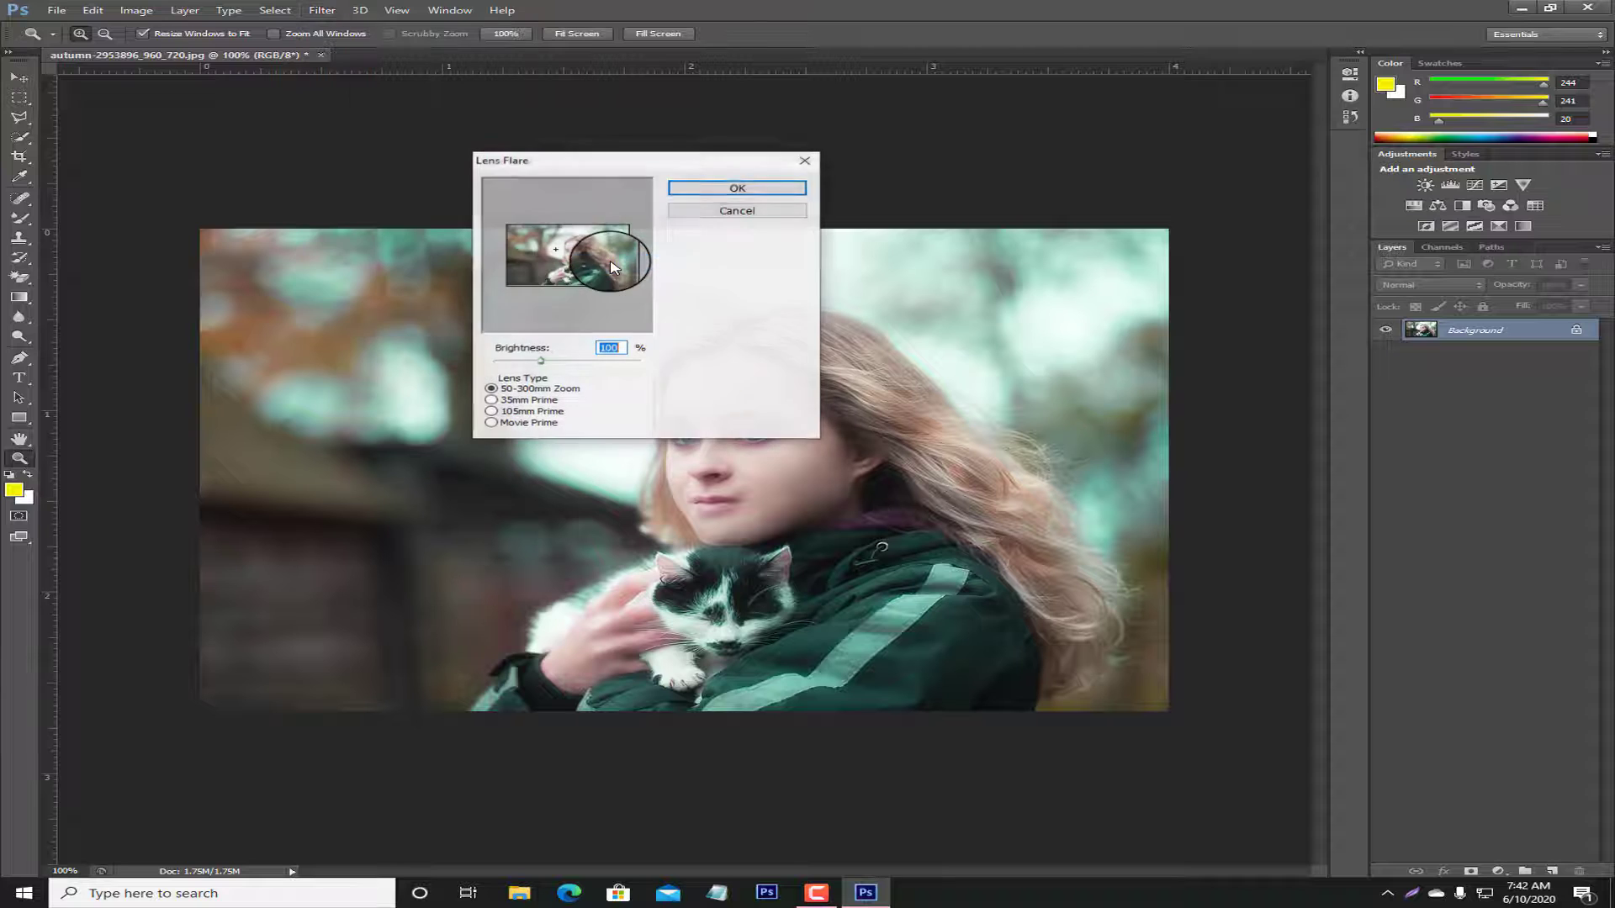
{"action": "left_click", "coordinate": [507, 412]}
{"action": "left_click", "coordinate": [513, 423]}
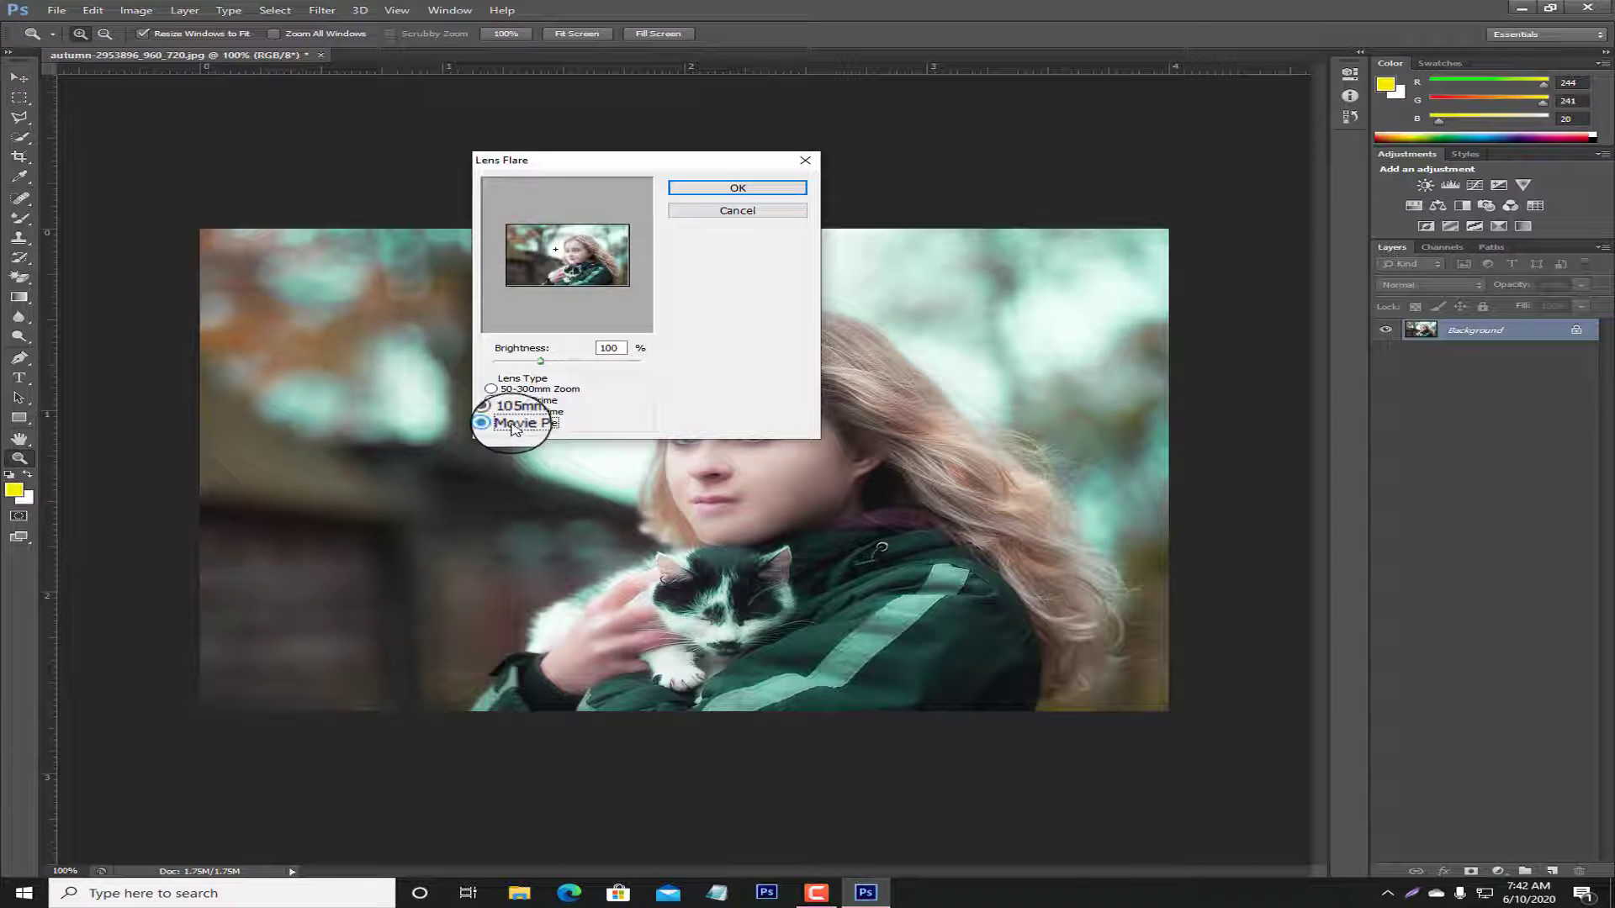
{"action": "left_click_drag", "start_coordinate": [575, 227], "coordinate": [532, 280]}
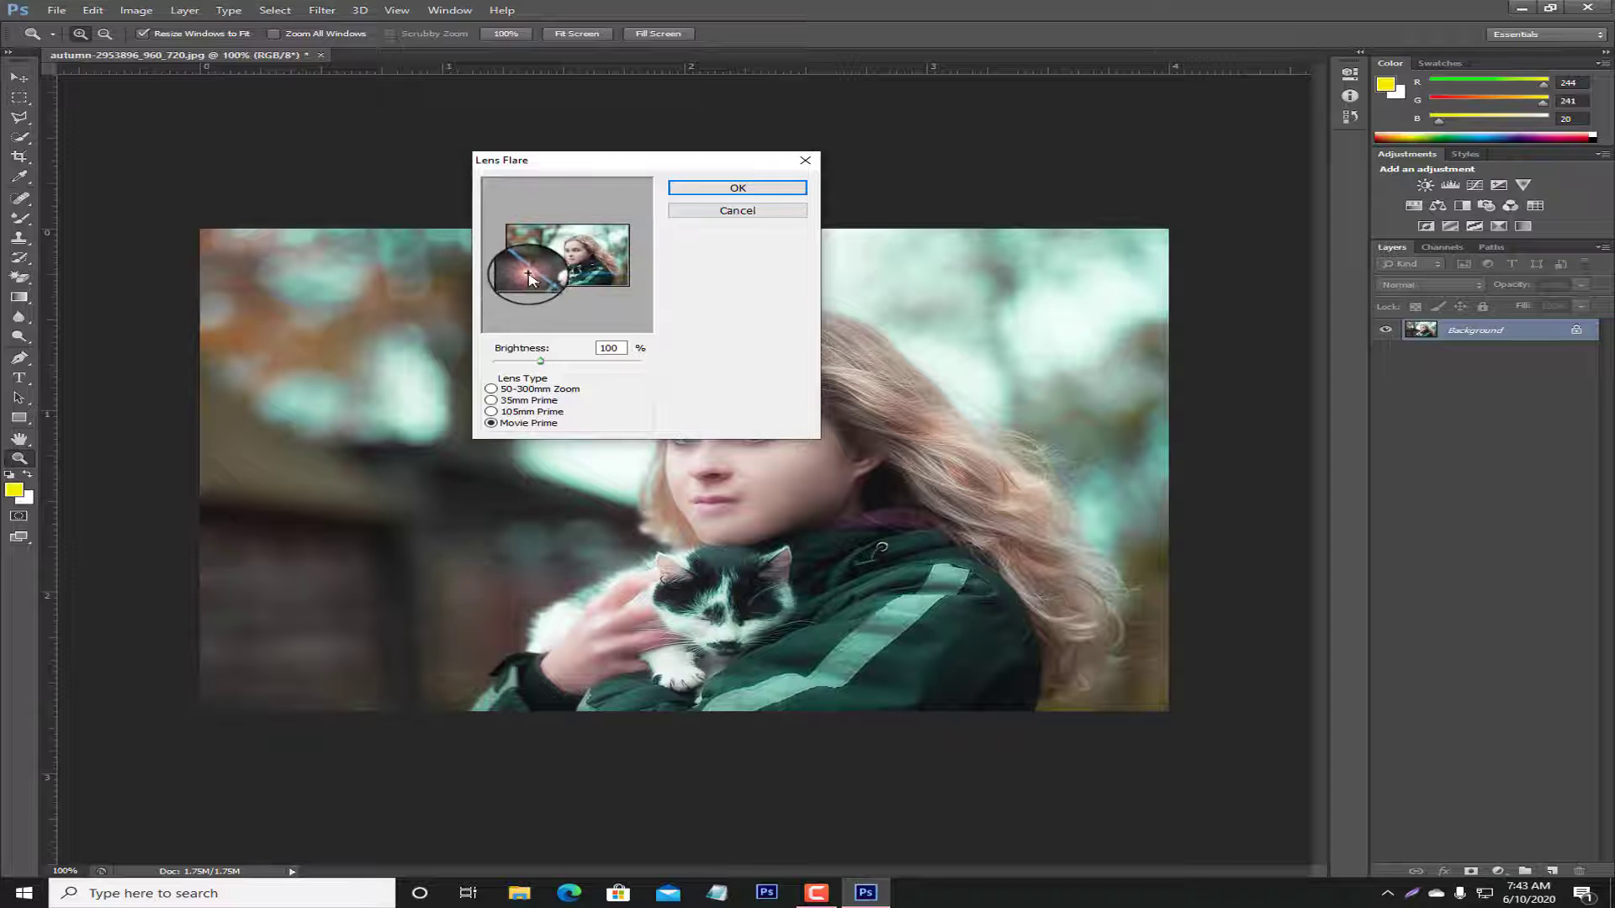
{"action": "left_click_drag", "start_coordinate": [555, 368], "coordinate": [551, 362]}
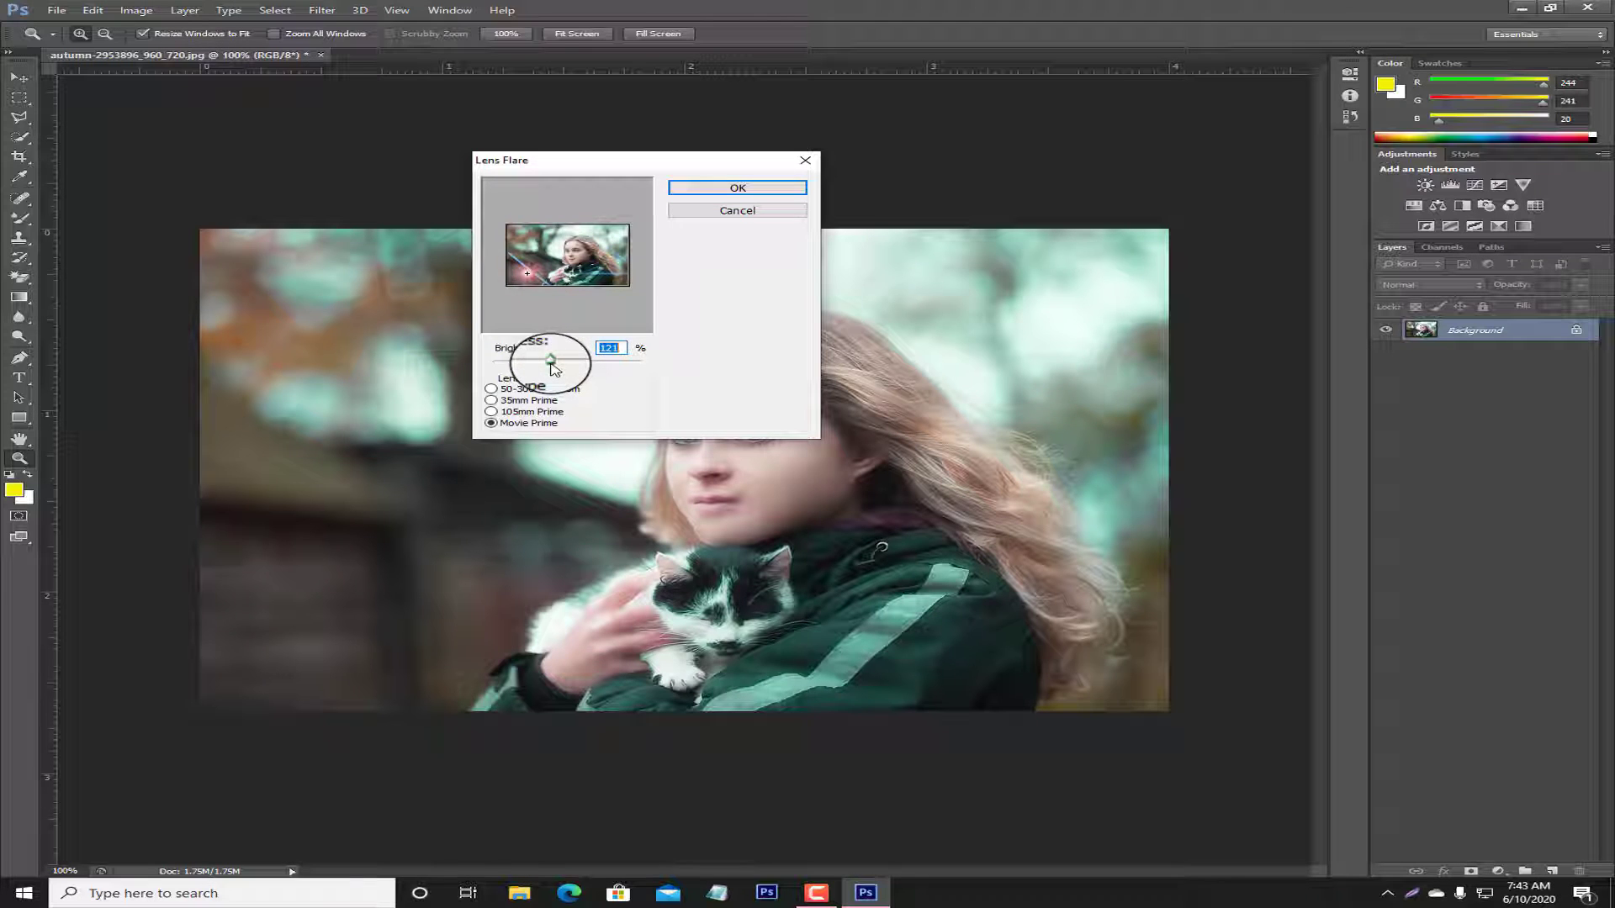
{"action": "left_click", "coordinate": [518, 241]}
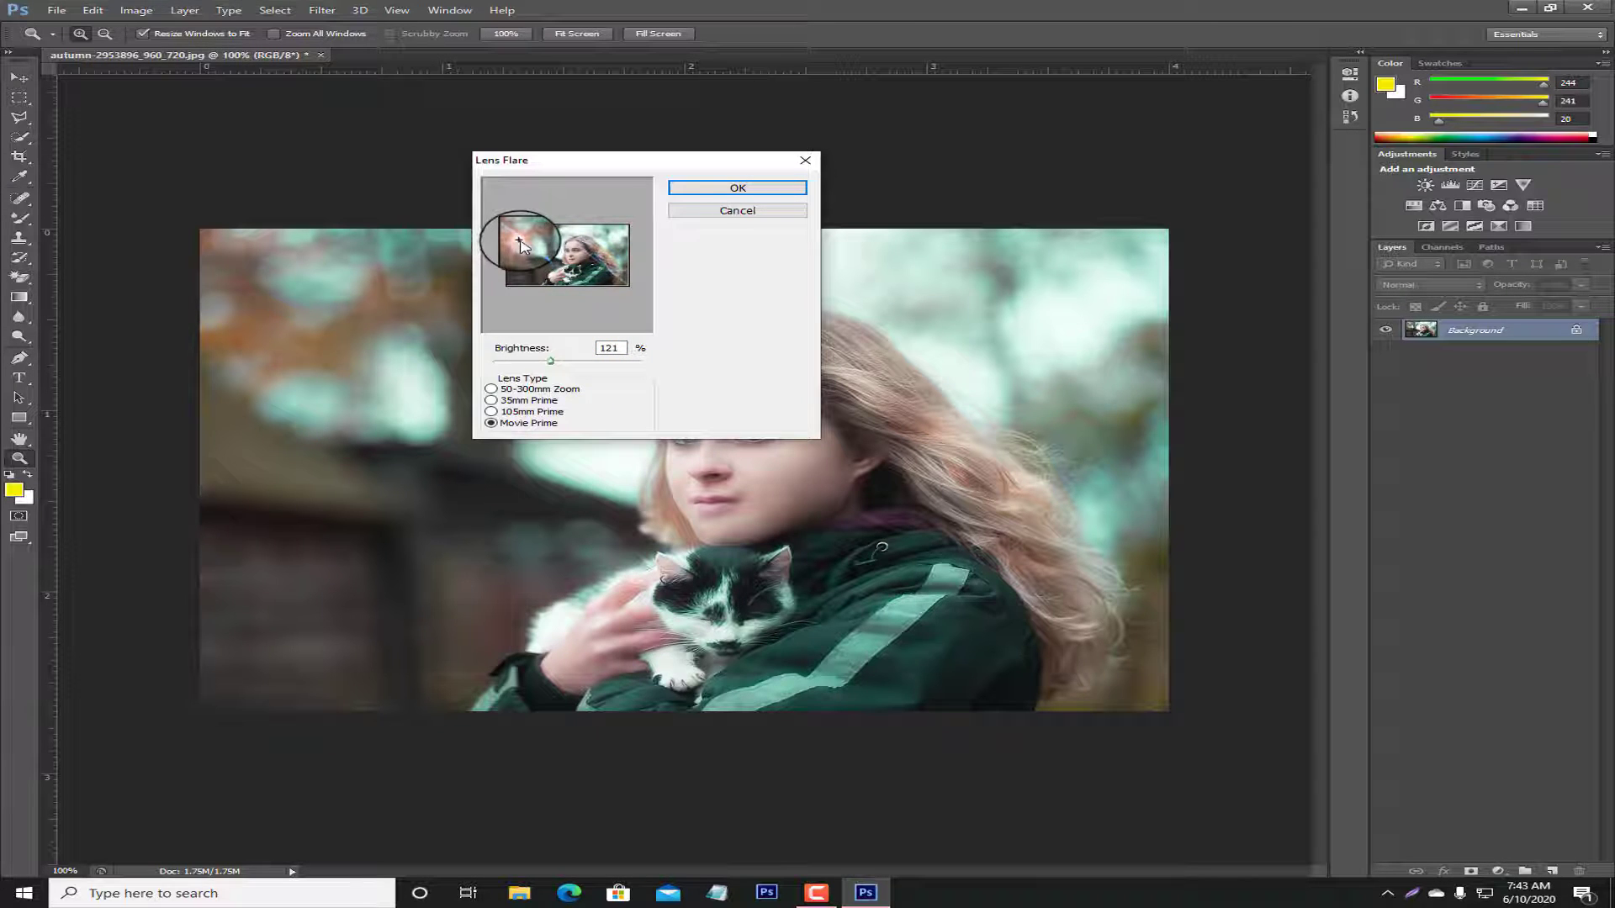
{"action": "left_click", "coordinate": [738, 188]}
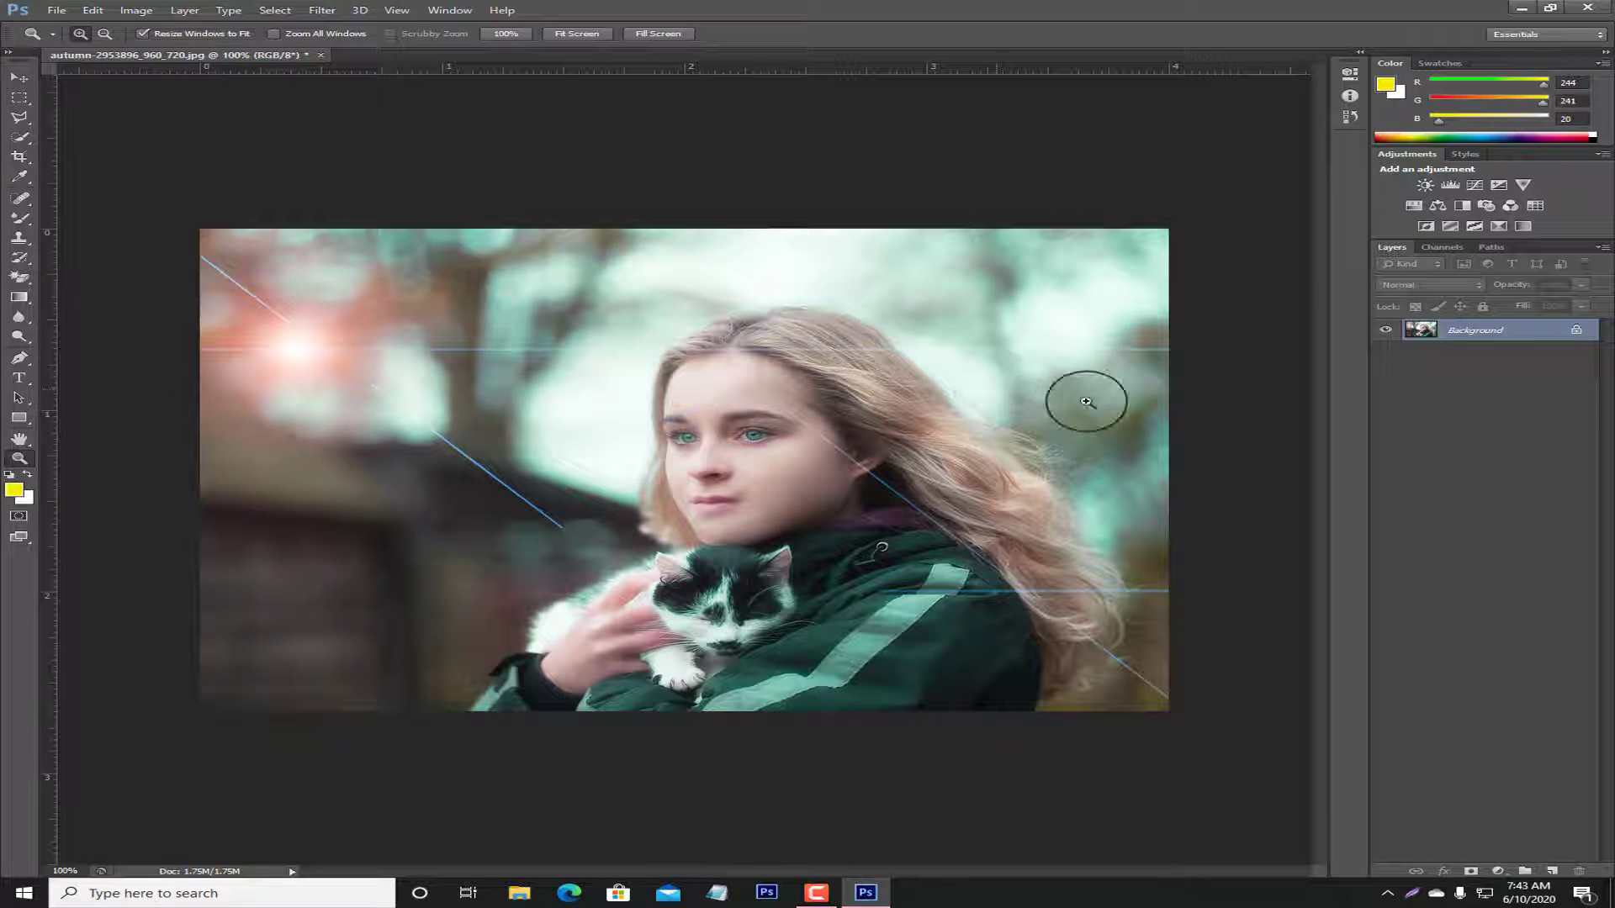
- Duplicate the Background layer and convert the copy to a smart object
{"action": "left_click_drag", "start_coordinate": [1485, 329], "coordinate": [1533, 857]}
{"action": "left_click_drag", "start_coordinate": [1545, 882], "coordinate": [1551, 871]}
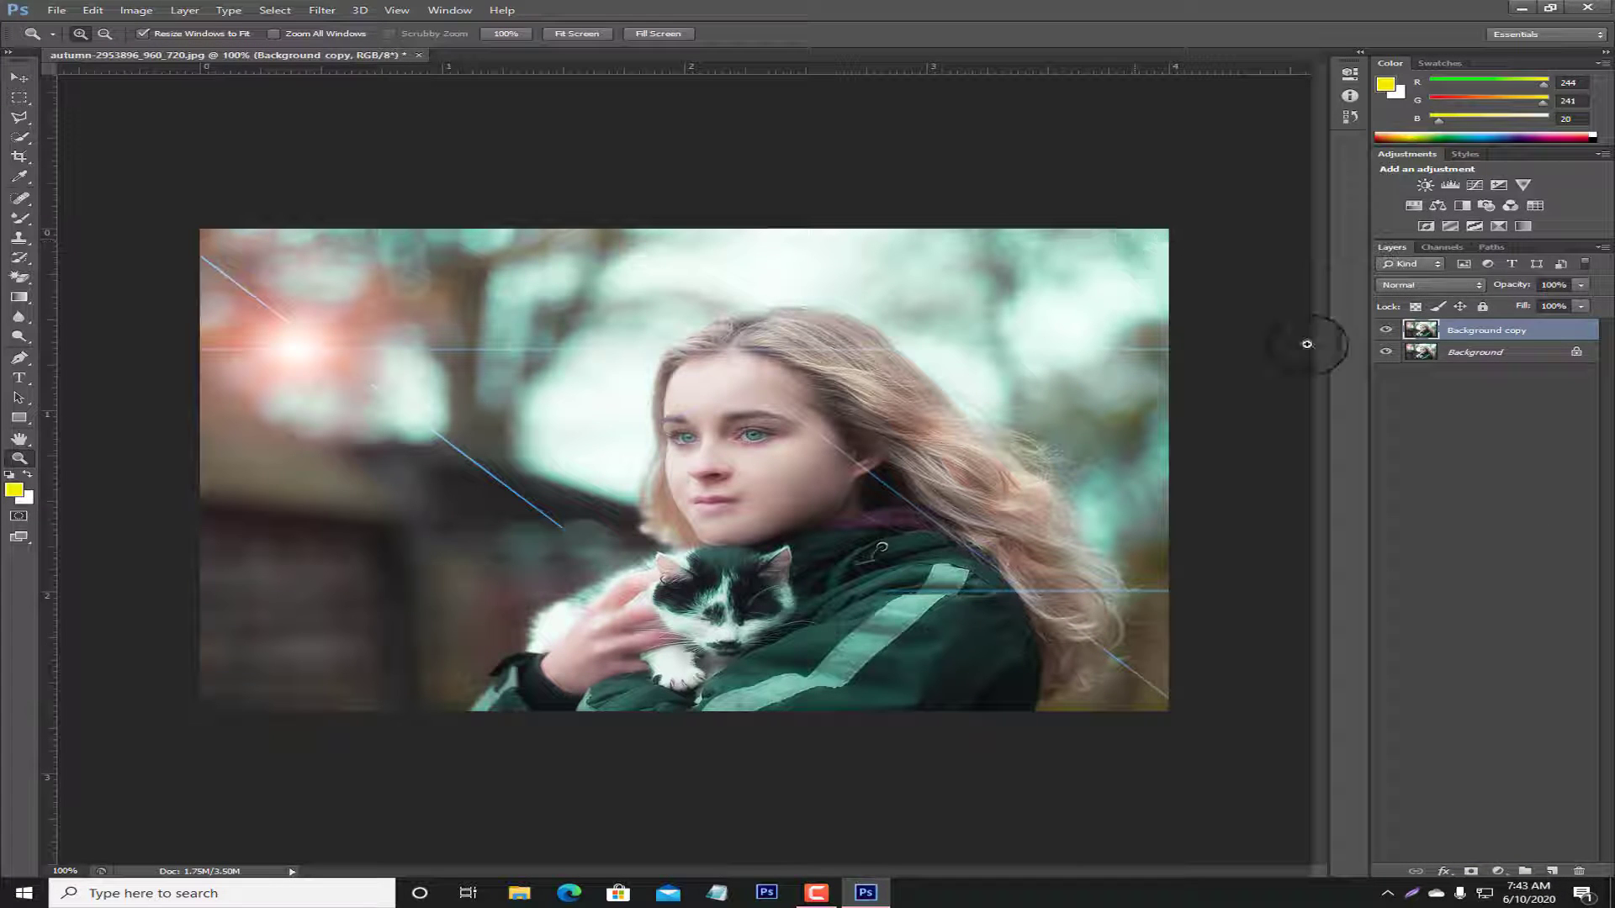
{"action": "right_click", "coordinate": [1423, 330]}
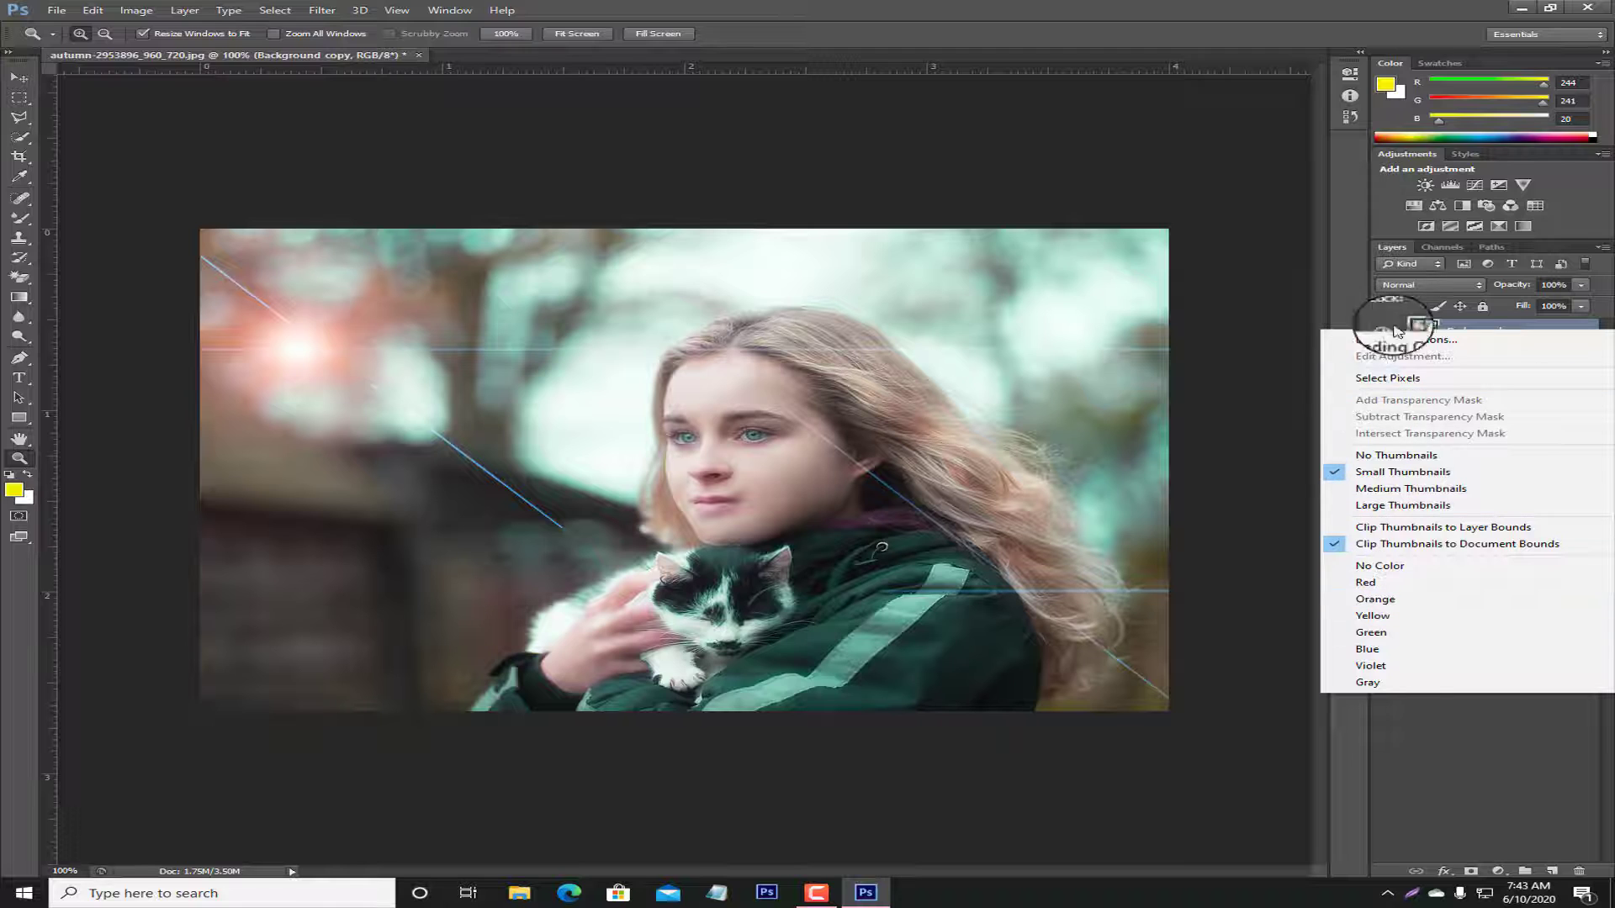
{"action": "left_click", "coordinate": [1440, 330]}
{"action": "right_click", "coordinate": [1448, 331]}
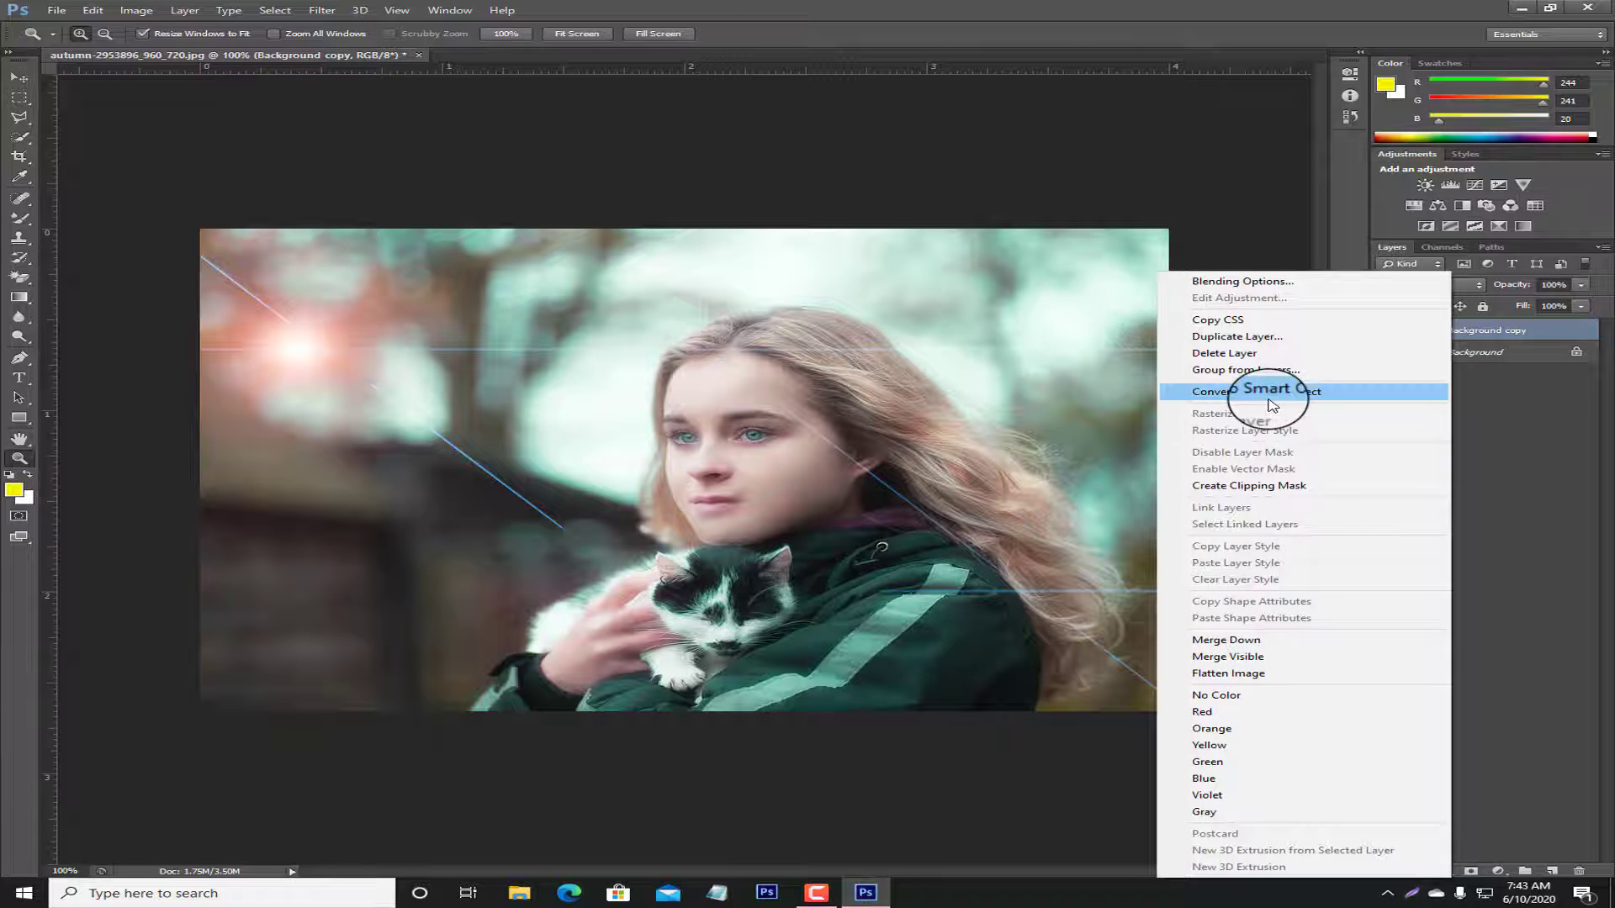
{"action": "left_click", "coordinate": [1249, 391]}
- Apply a High Pass filter with a 3.5-pixel radius to the layer copy and set its blend mode to Overlay
{"action": "left_click", "coordinate": [321, 10]}
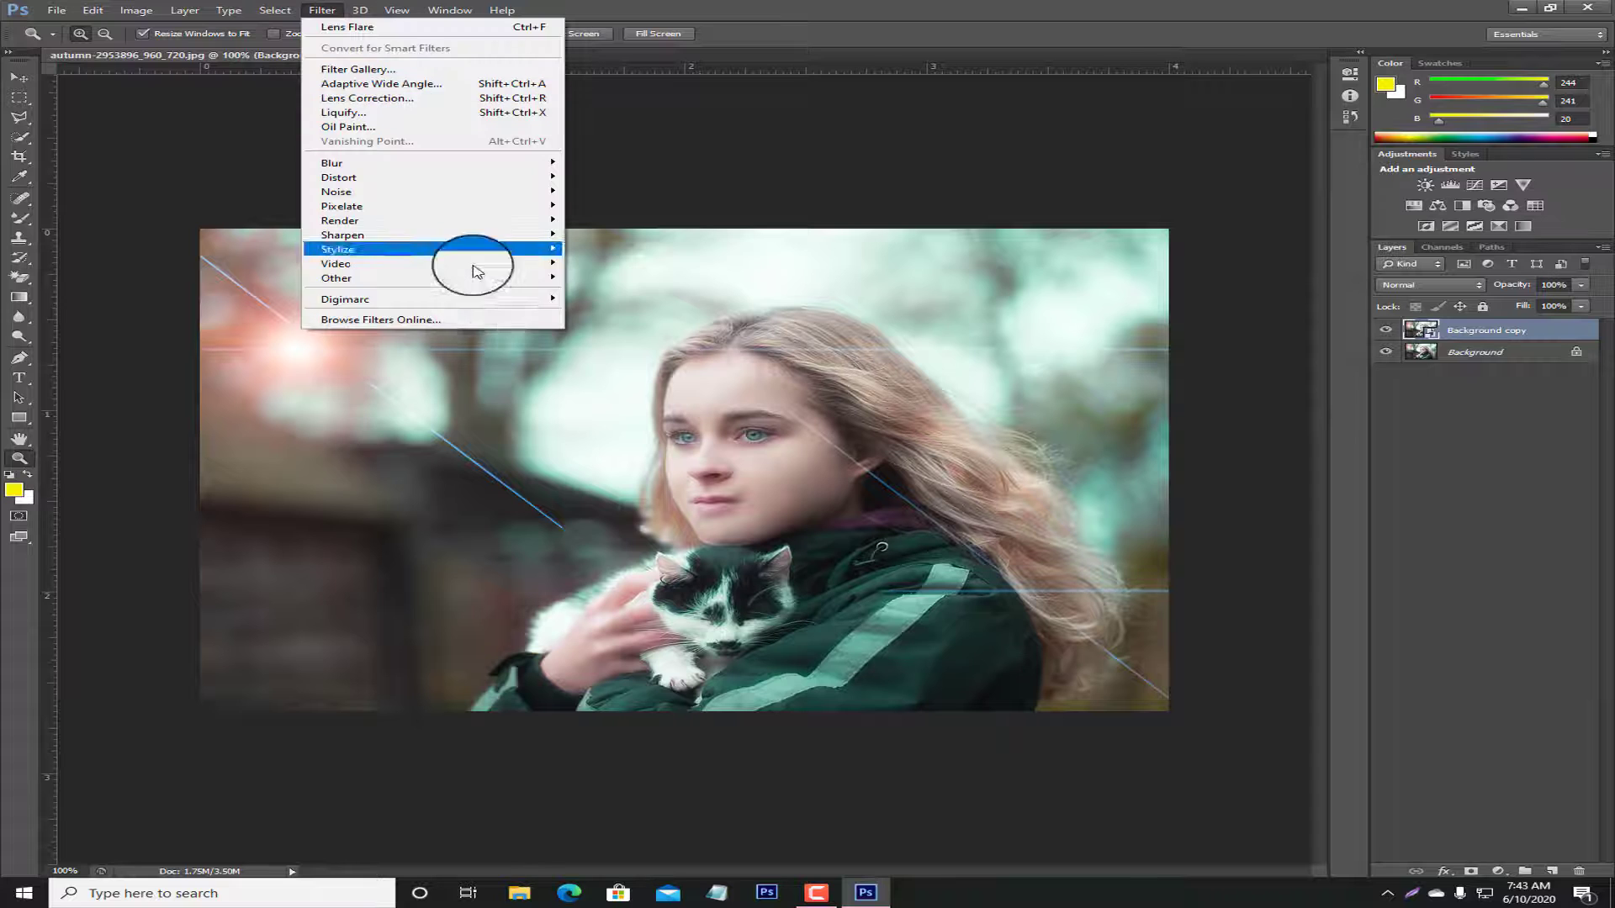
{"action": "mouse_move", "coordinate": [504, 278]}
{"action": "left_click", "coordinate": [639, 293]}
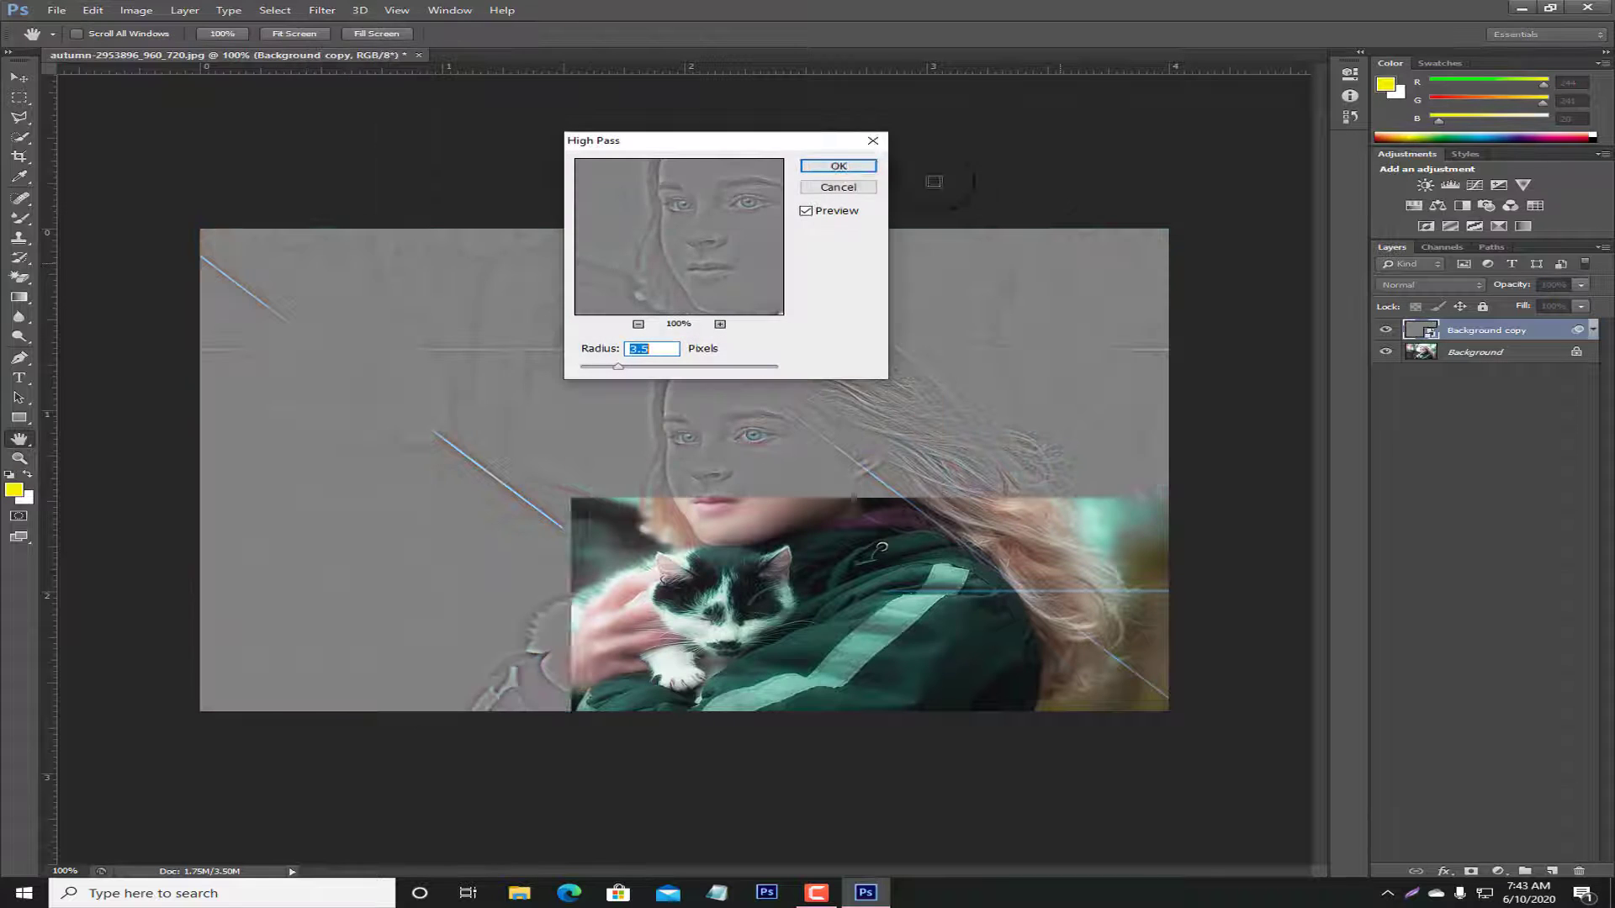
{"action": "key", "text": "Return"}
{"action": "left_click", "coordinate": [1425, 285]}
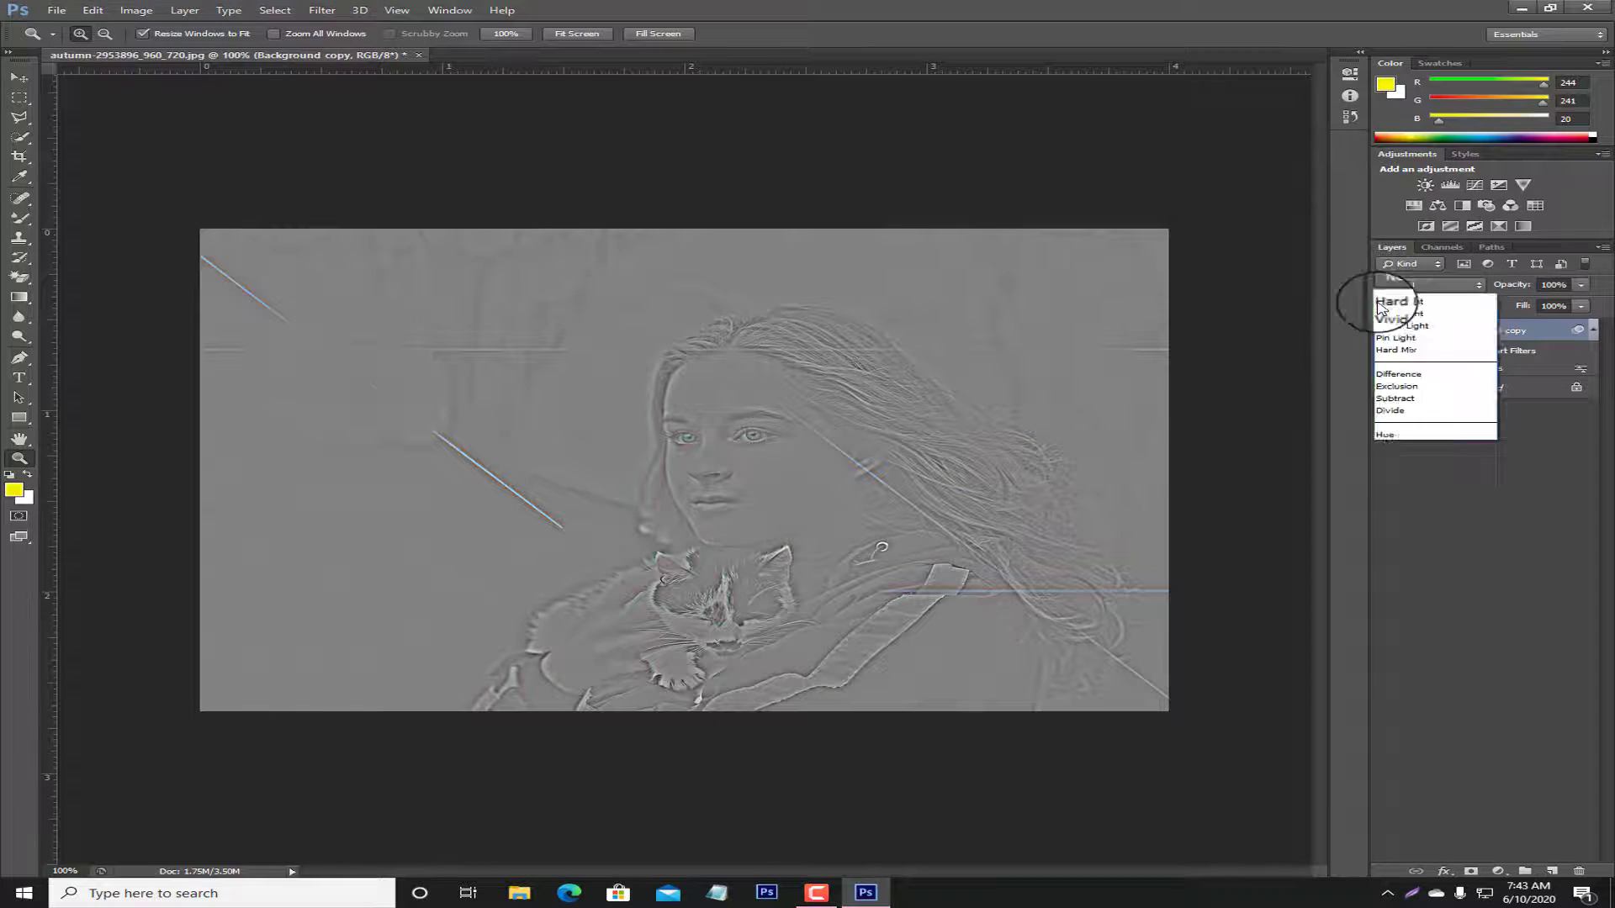
{"action": "left_click", "coordinate": [1413, 482]}
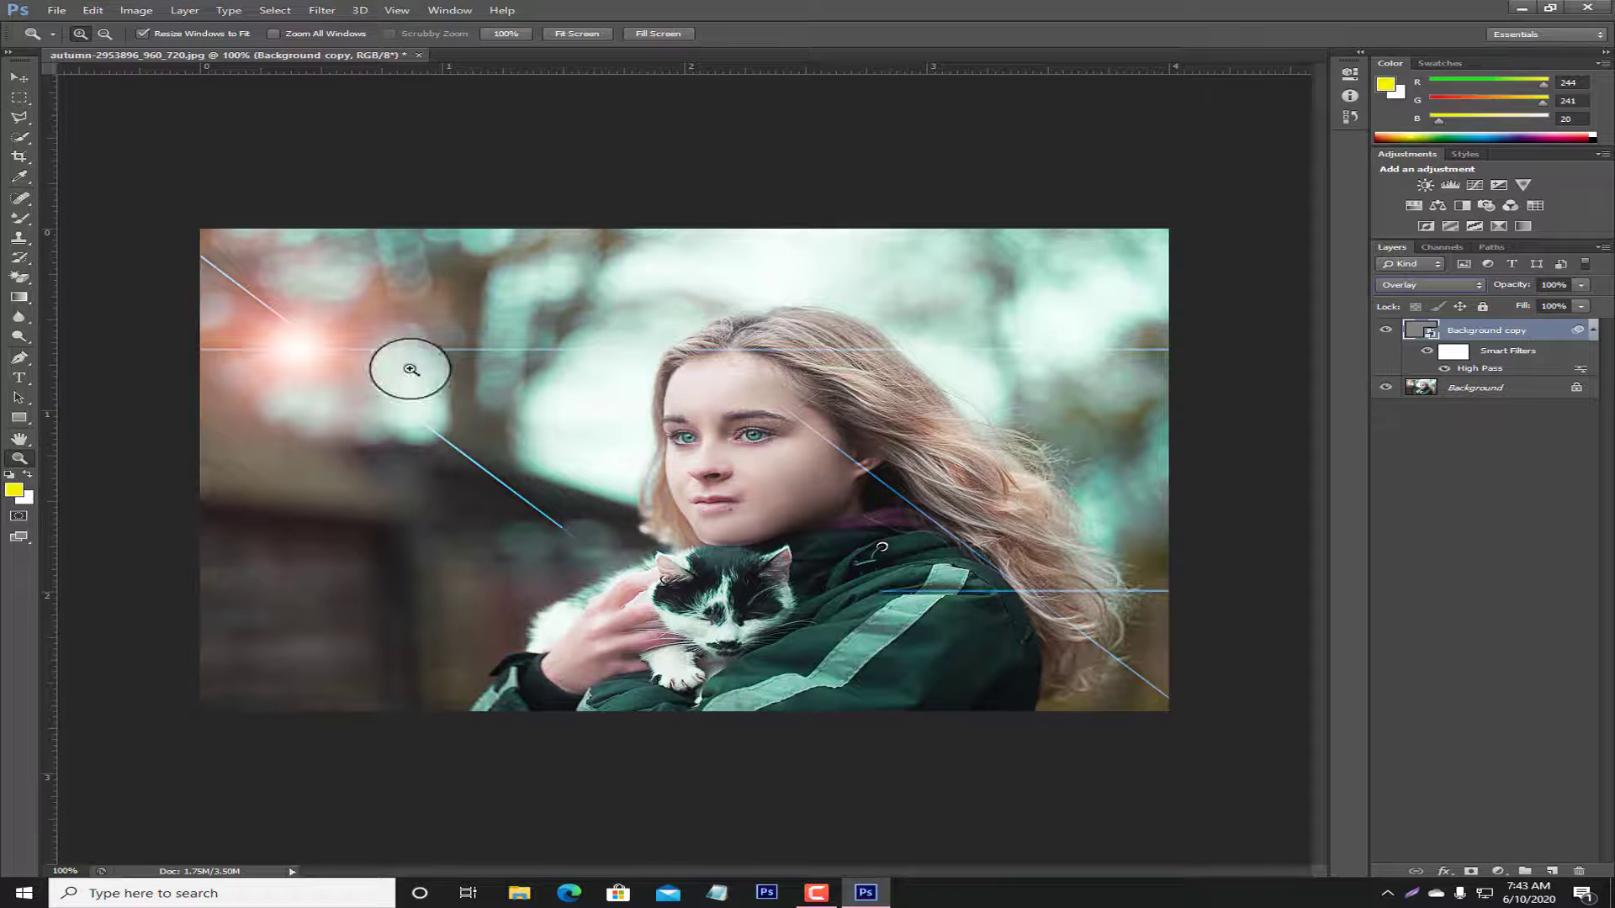
- Remove the dark spot beside the corner of the woman's mouth on the Background layer with the Spot Healing Brush
{"action": "left_click", "coordinate": [680, 457]}
{"action": "left_click", "coordinate": [676, 508]}
{"action": "left_click_drag", "start_coordinate": [933, 635], "coordinate": [904, 624]}
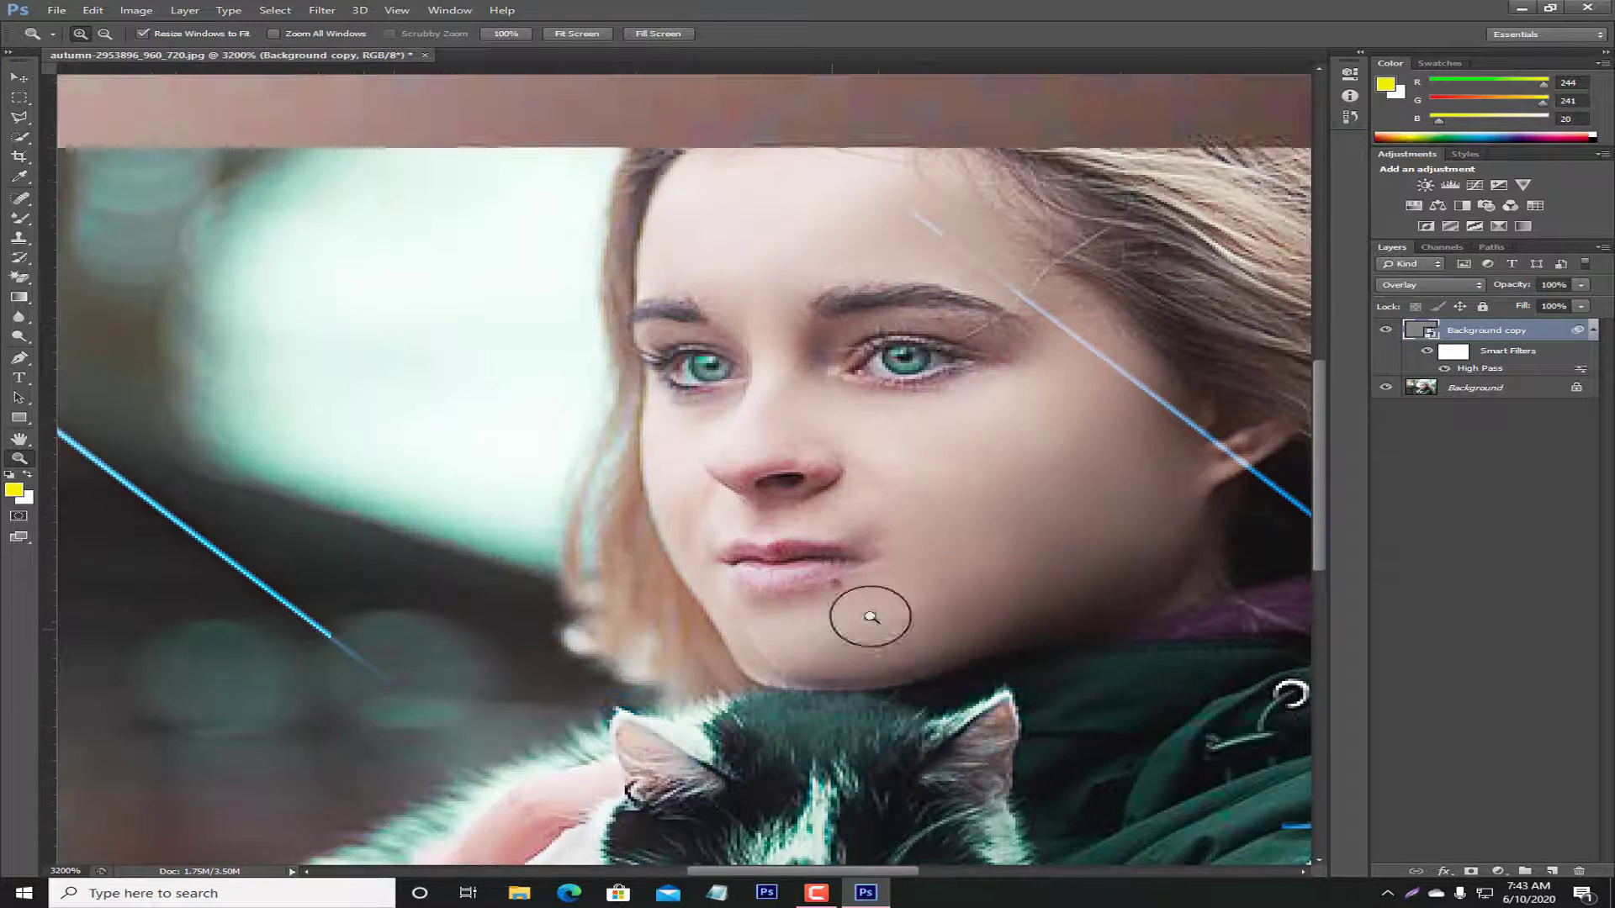
{"action": "right_click", "coordinate": [775, 407]}
{"action": "left_click", "coordinate": [824, 435]}
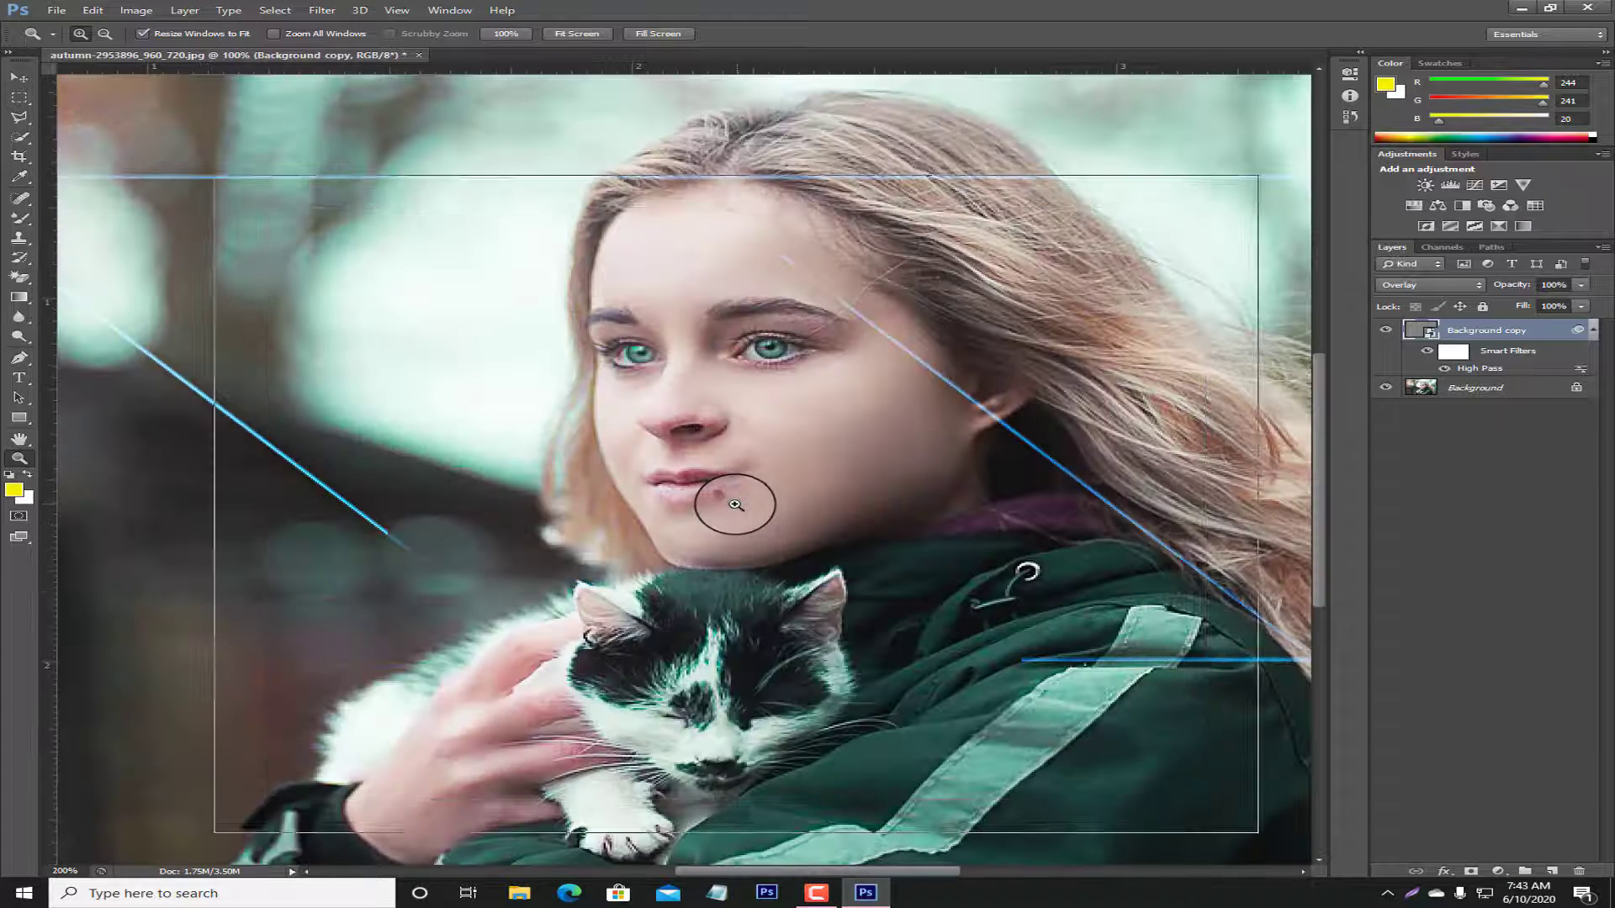
{"action": "left_click", "coordinate": [735, 504]}
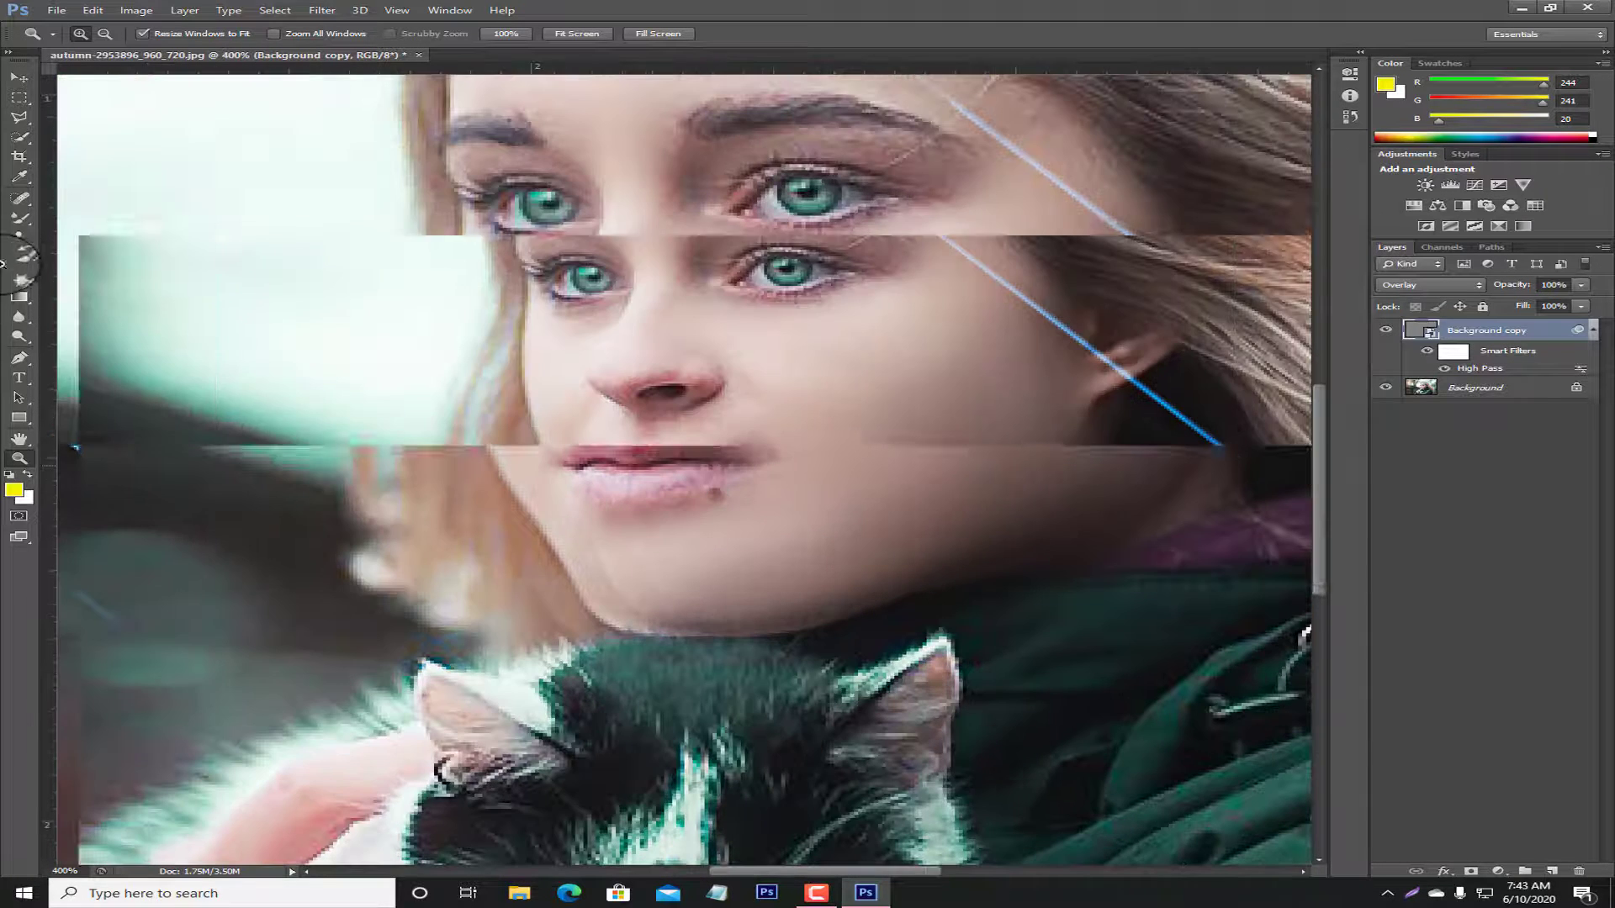
{"action": "key", "text": "j"}
{"action": "left_click", "coordinate": [1461, 386]}
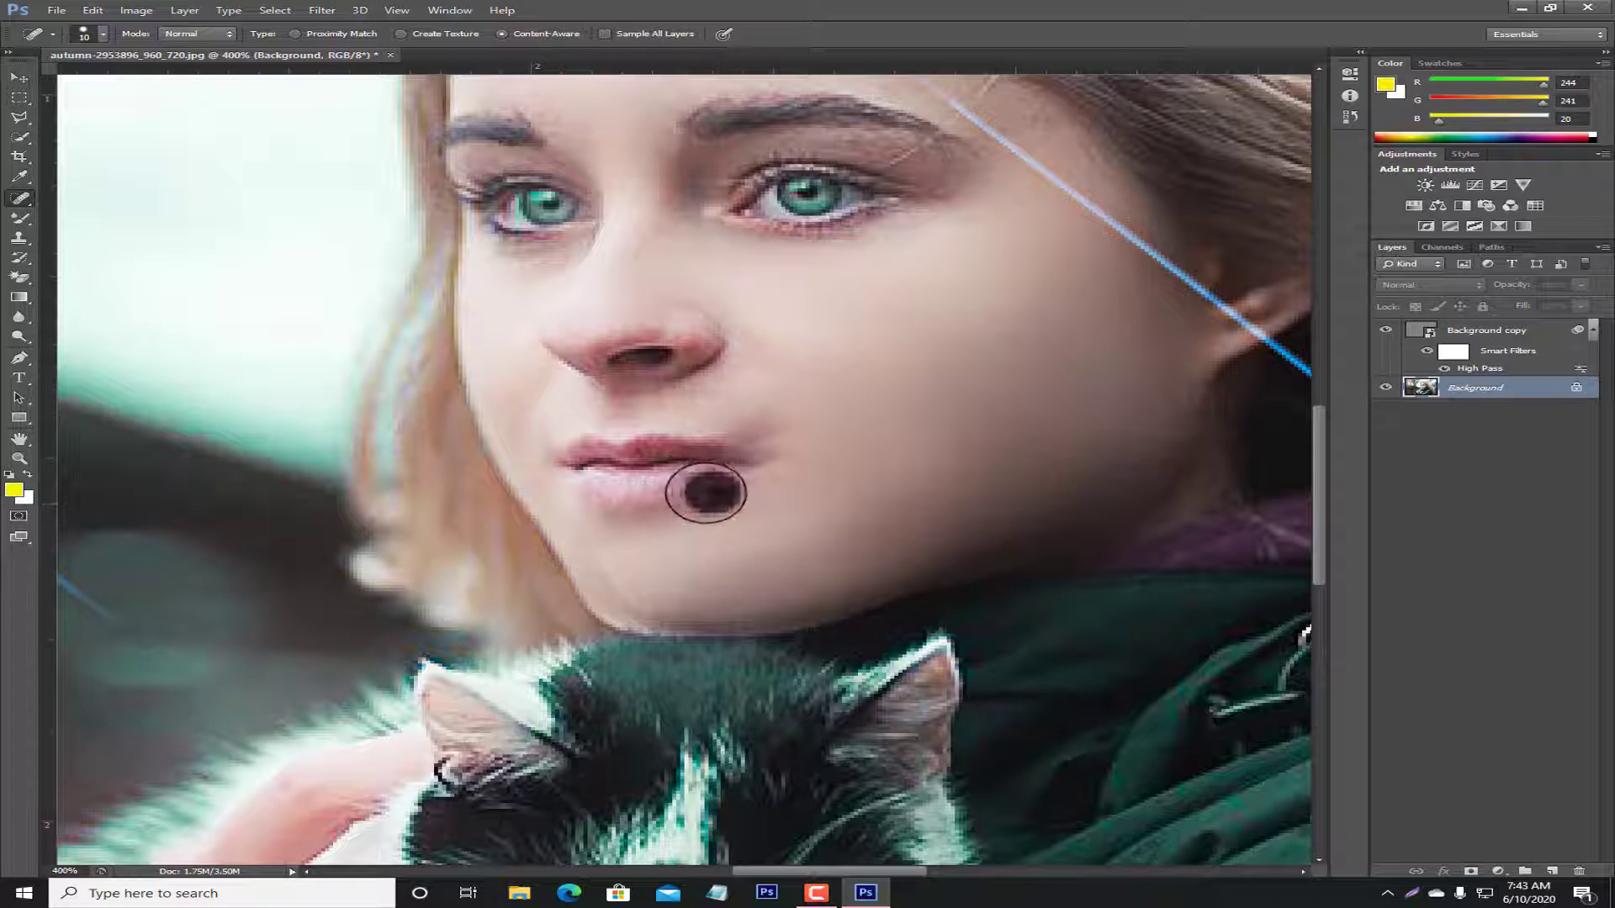
{"action": "left_click", "coordinate": [705, 492]}
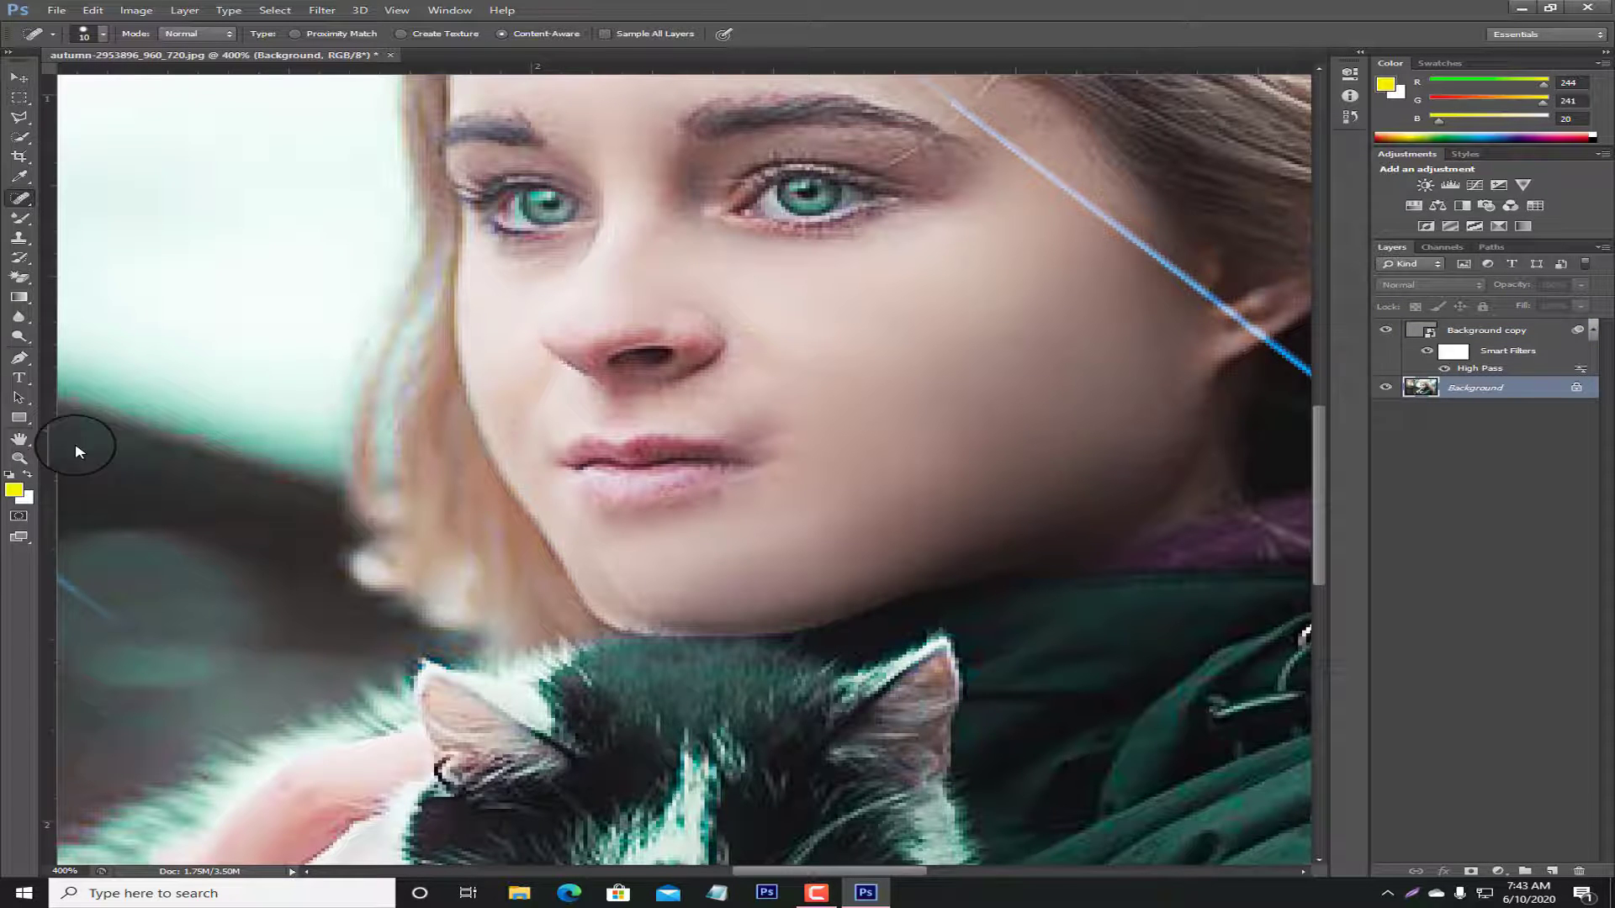
- Start saving a copy of the retouched portrait with JPEG as the file format
{"action": "left_click", "coordinate": [20, 459]}
{"action": "right_click", "coordinate": [294, 466]}
{"action": "left_click", "coordinate": [334, 476]}
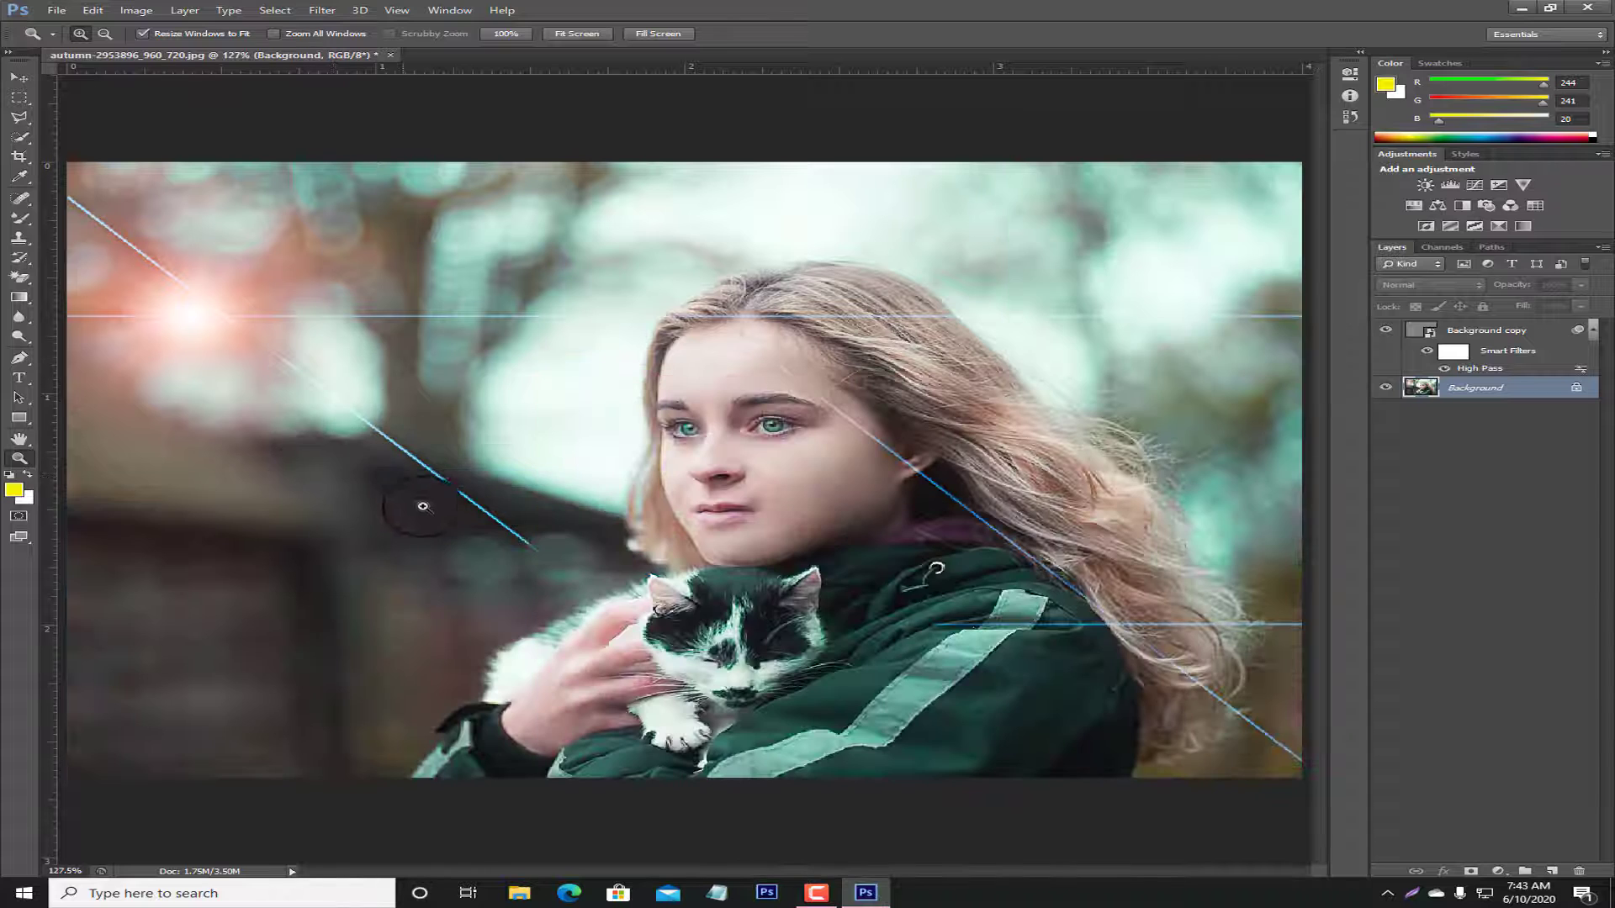
{"action": "right_click", "coordinate": [336, 358]}
{"action": "left_click", "coordinate": [374, 387]}
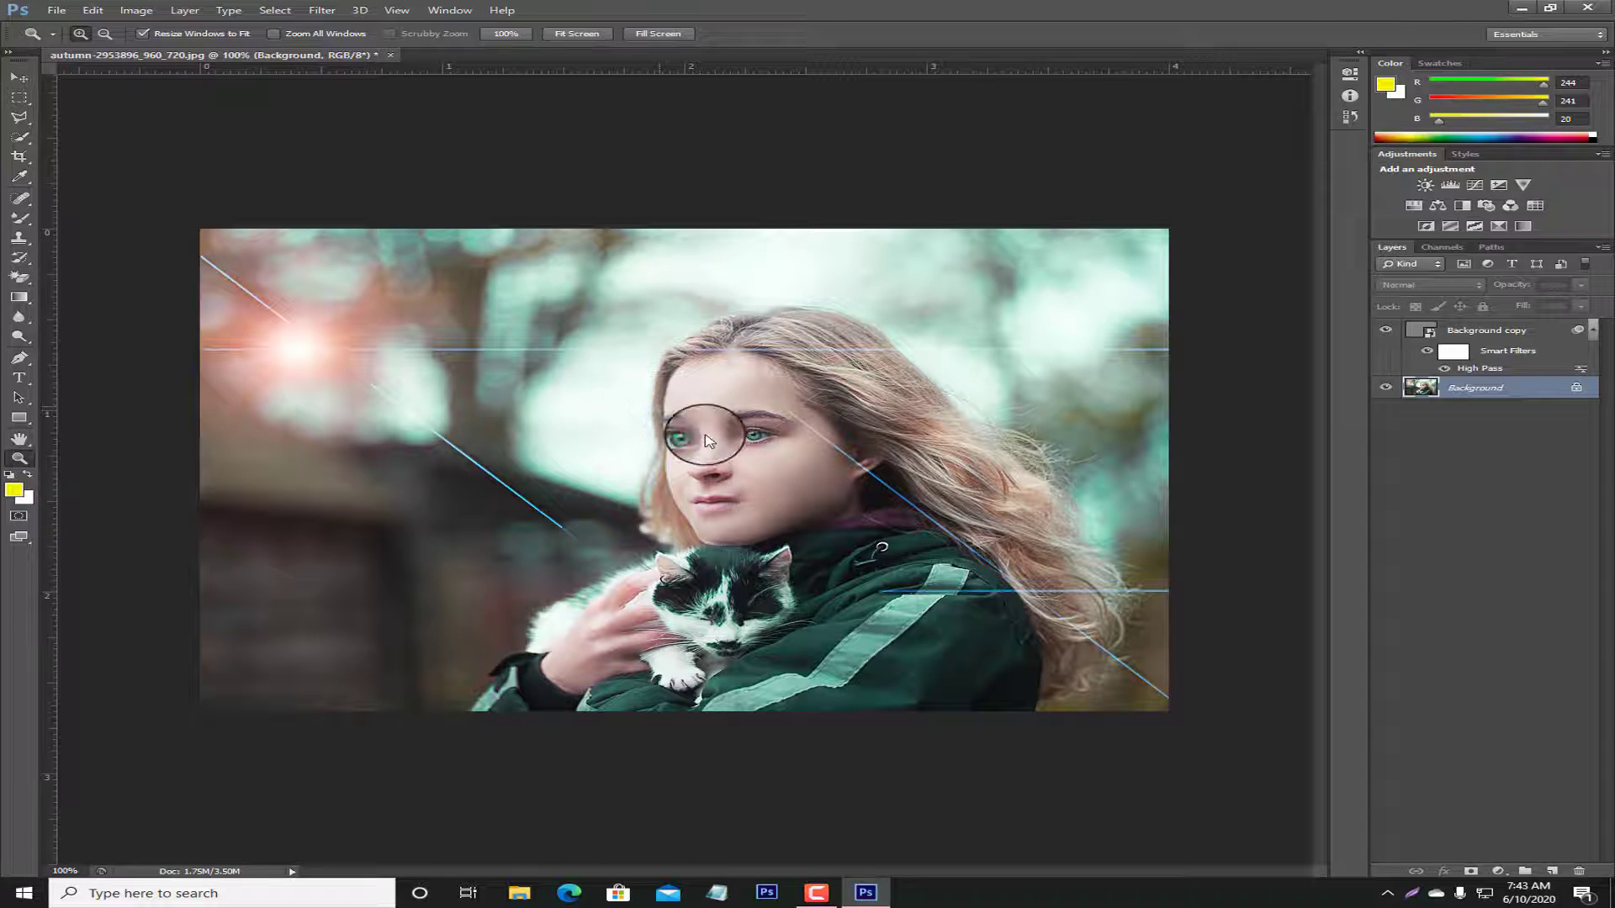
{"action": "key", "text": "ctrl+shift+s"}
{"action": "left_click", "coordinate": [736, 440]}
{"action": "left_click", "coordinate": [729, 543]}
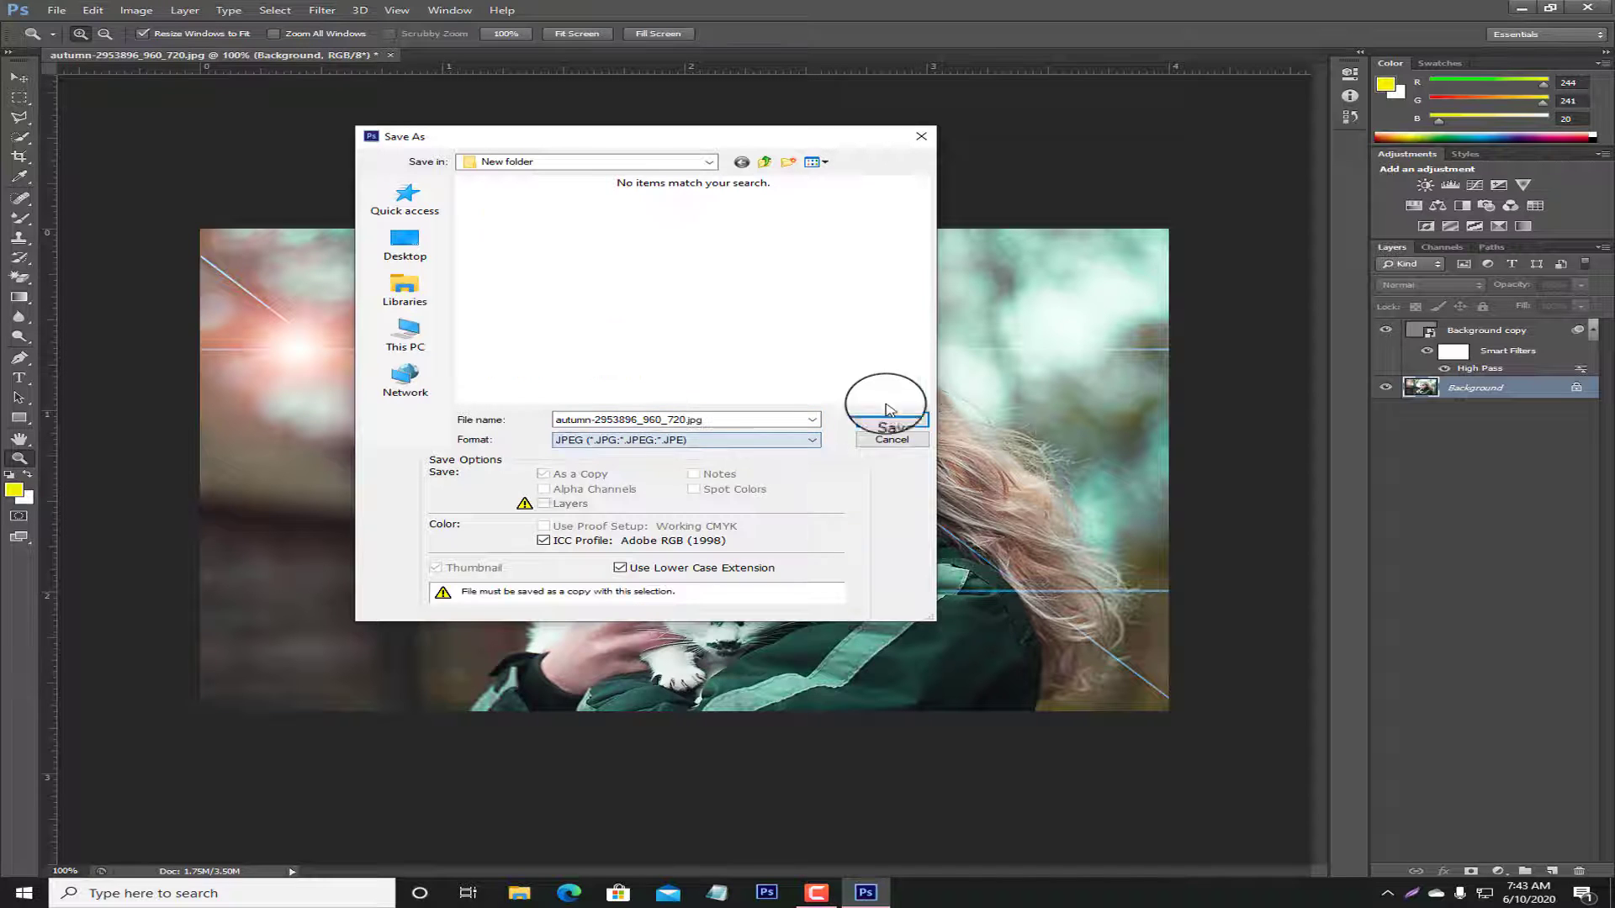
- Name the JPEG copy 22222, replace the existing file of that name and save it at quality 12 (Maximum)
{"action": "double_click", "coordinate": [739, 418]}
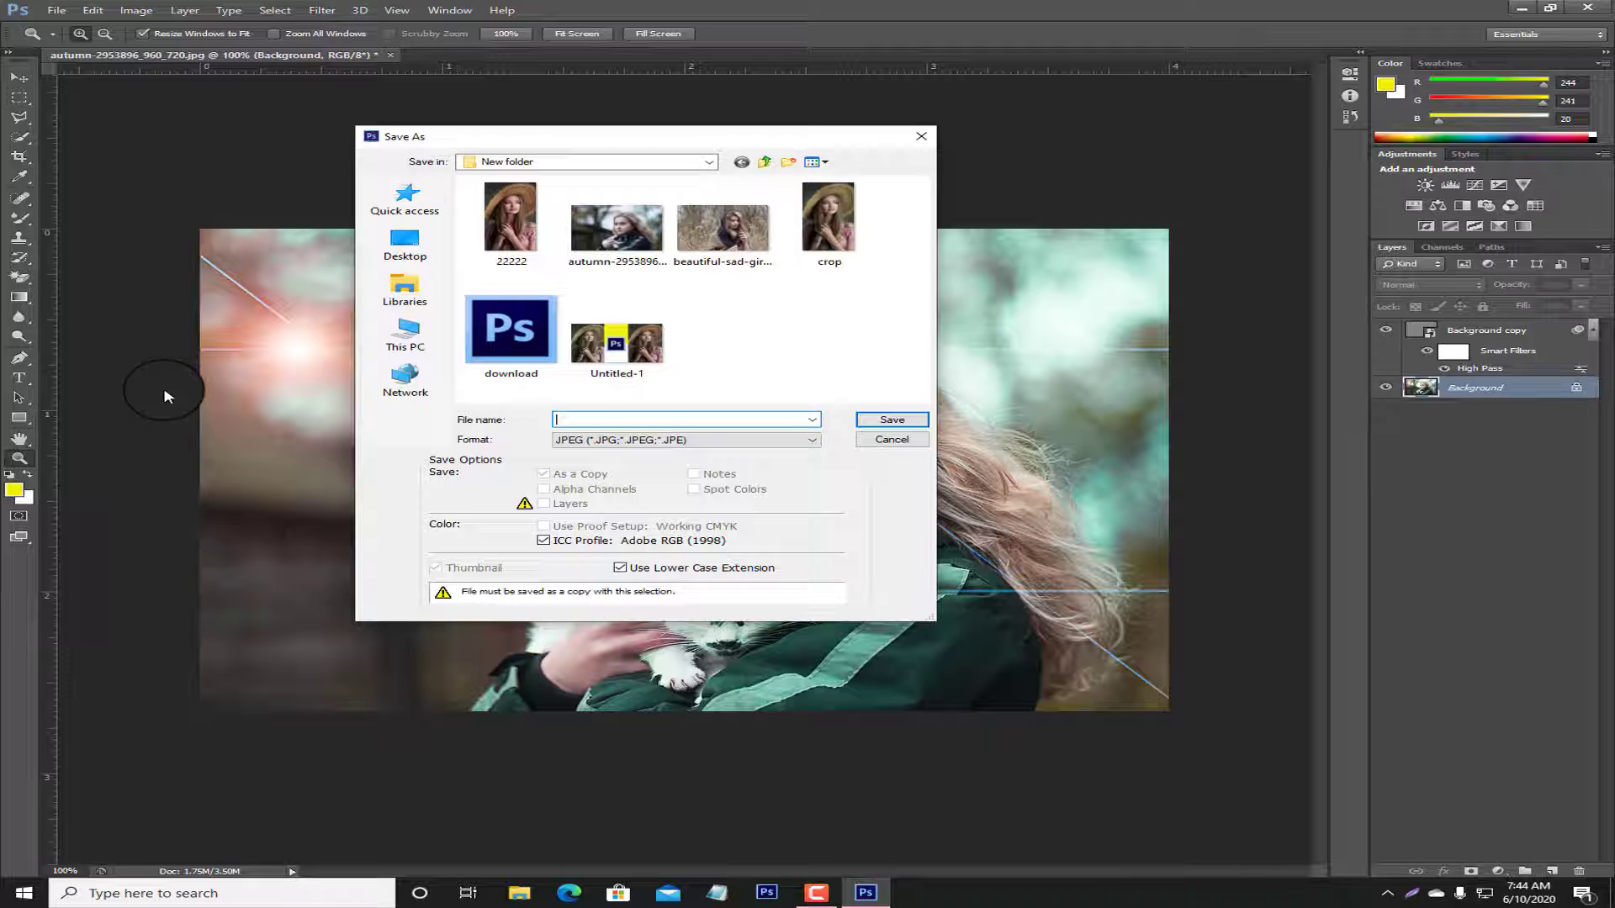
{"action": "type", "text": "22"}
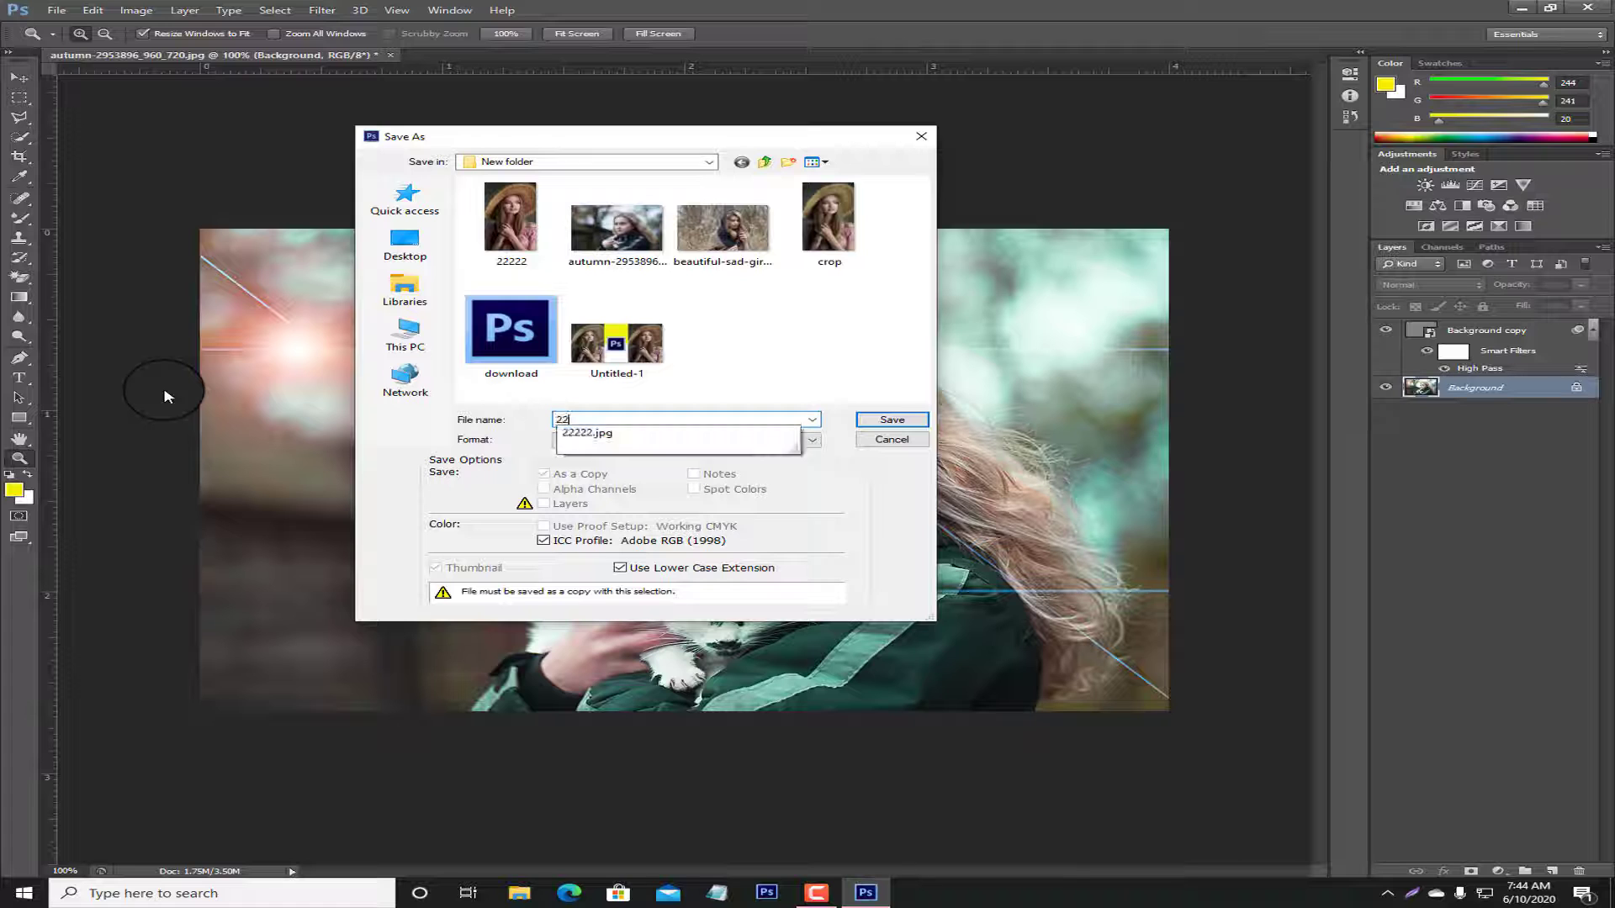
{"action": "type", "text": "222"}
{"action": "left_click", "coordinate": [891, 421]}
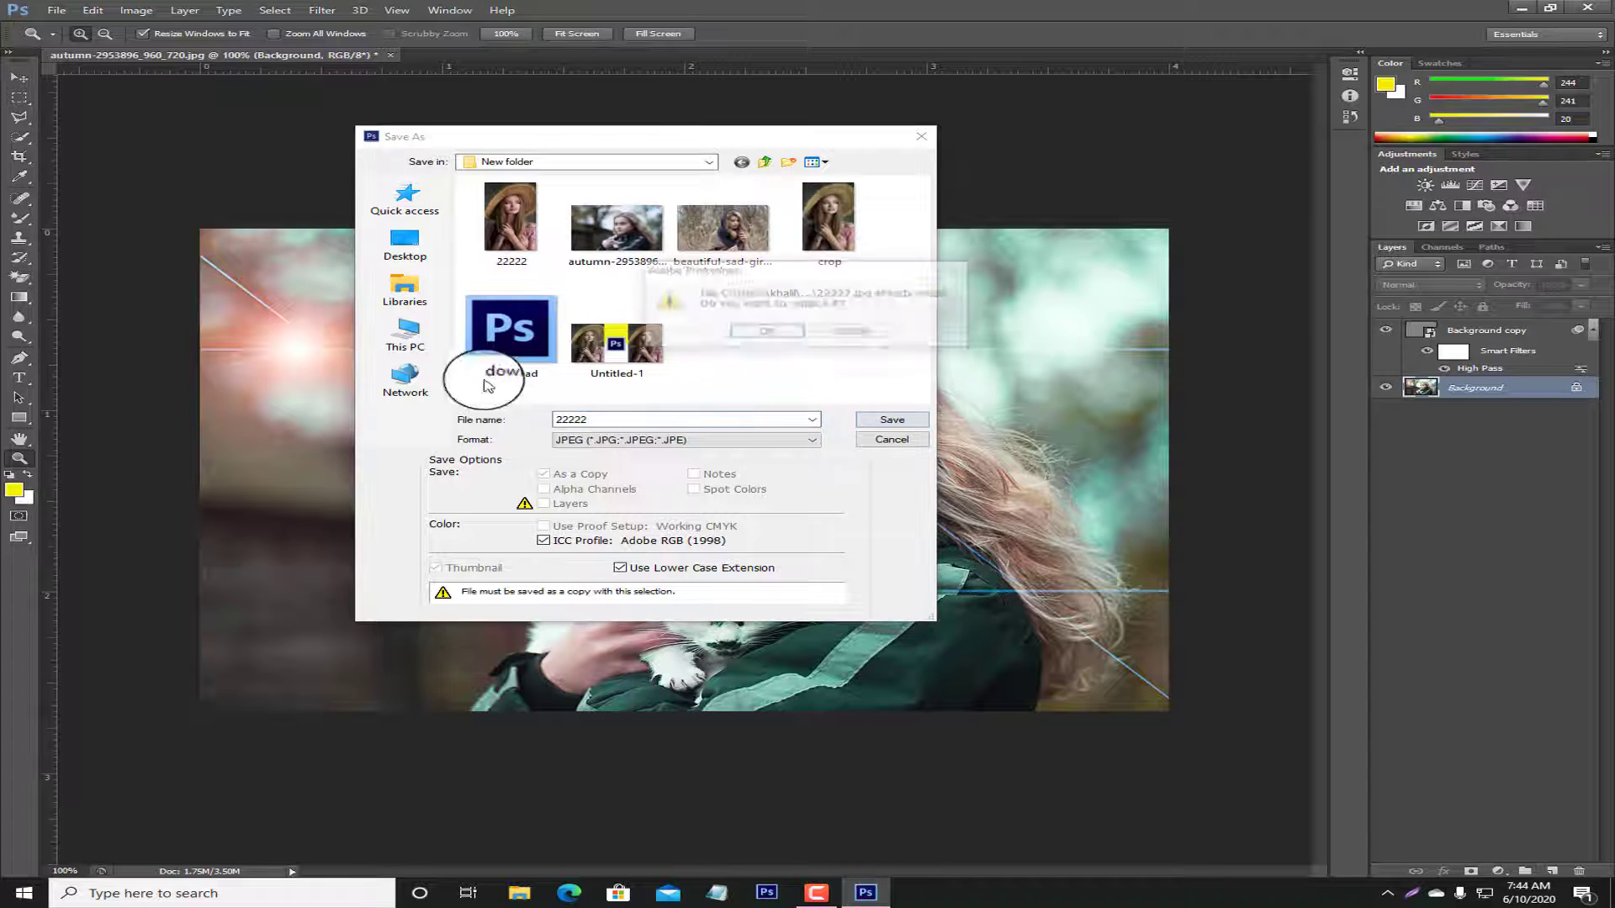
{"action": "left_click", "coordinate": [784, 330]}
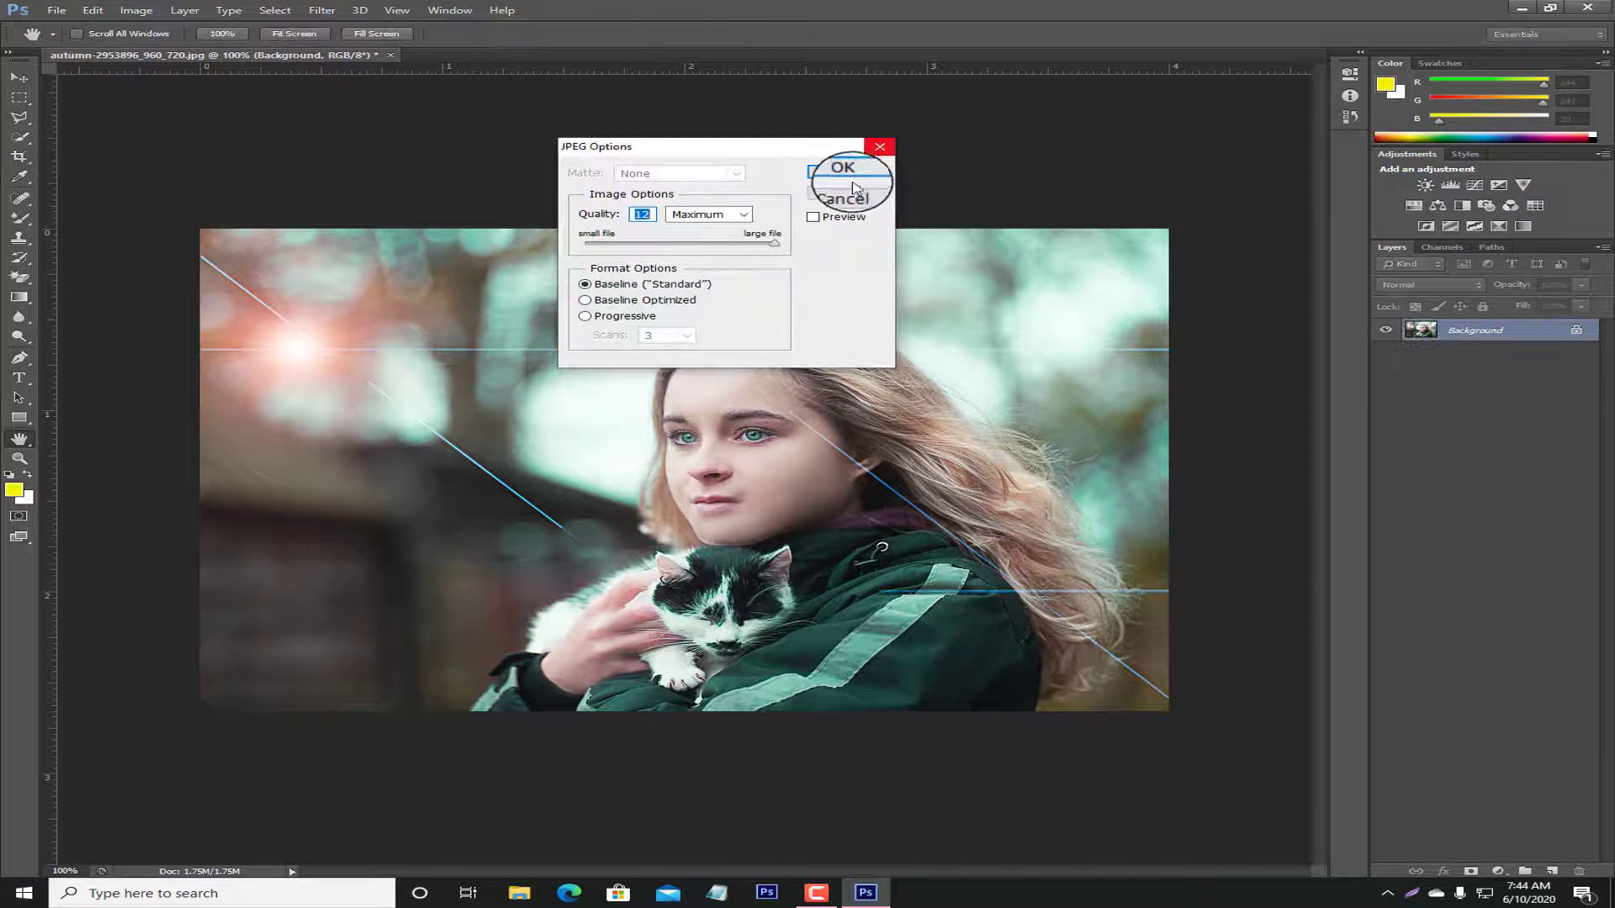
{"action": "left_click", "coordinate": [845, 172]}
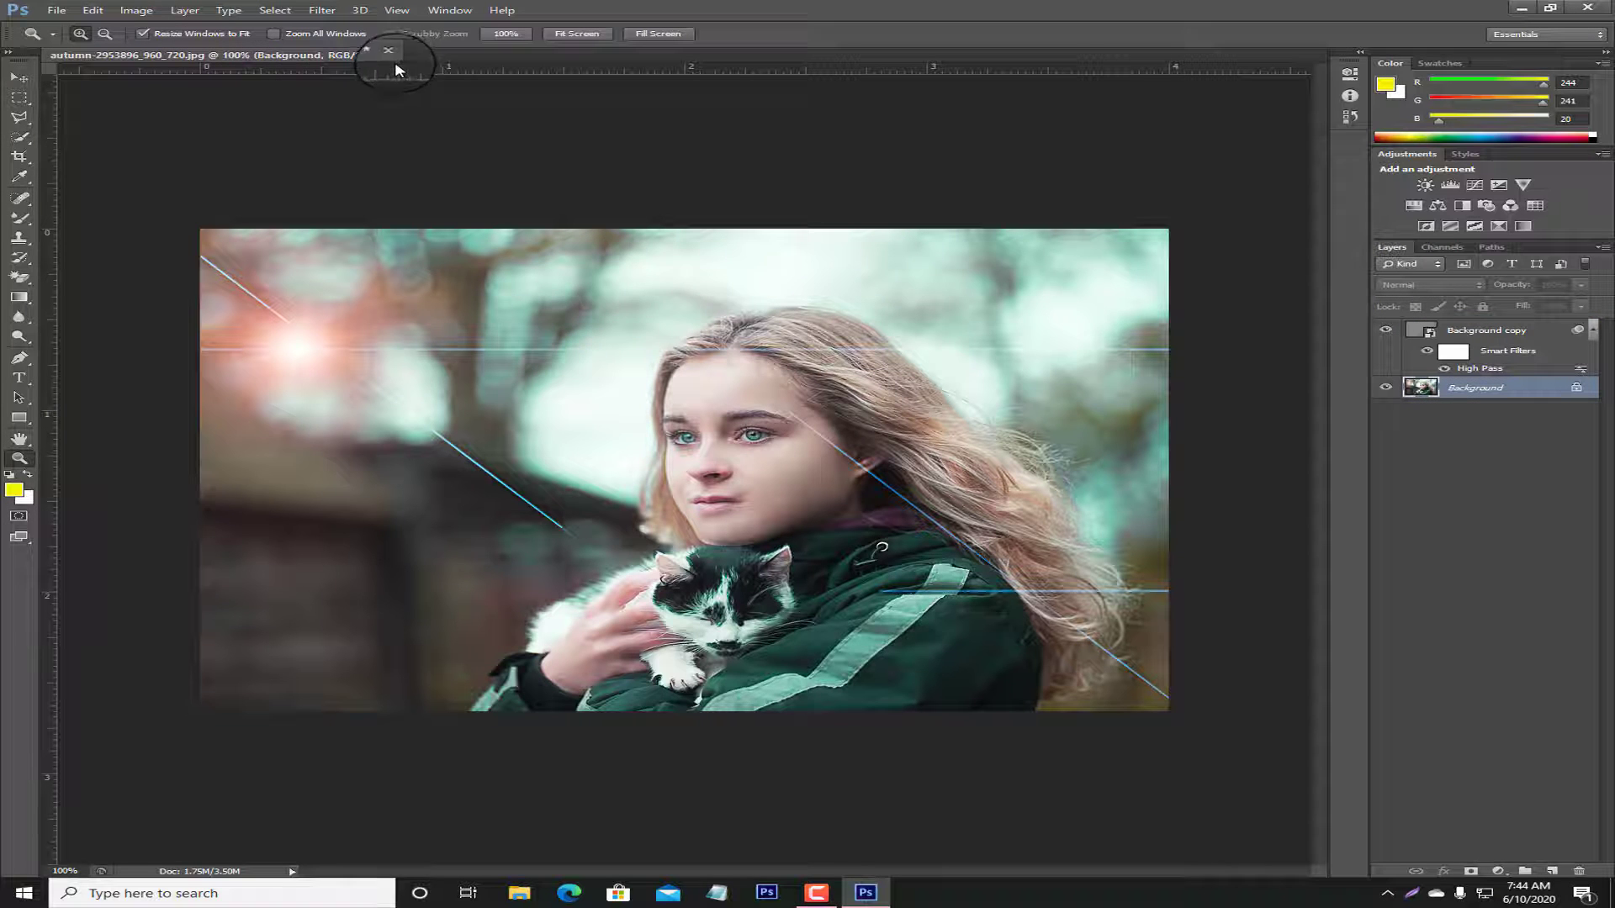
- Close the layered document without saving its changes and open 22222.jpg in Camera Raw
{"action": "key", "text": "ctrl+w"}
{"action": "left_click", "coordinate": [831, 332]}
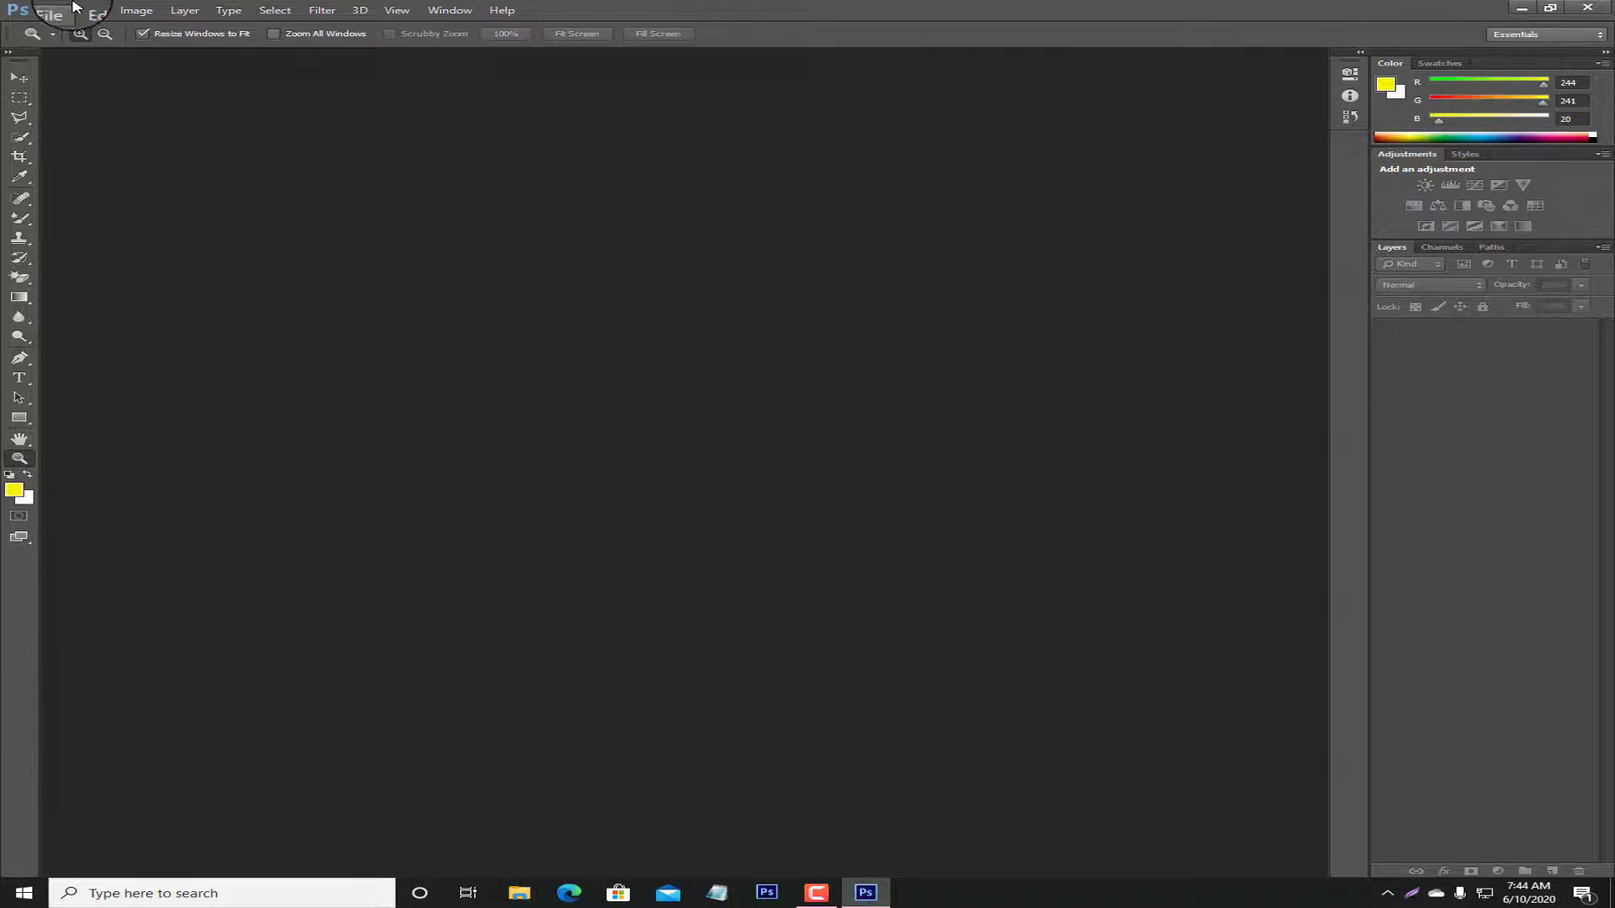
{"action": "left_click", "coordinate": [92, 10]}
{"action": "left_click", "coordinate": [56, 11]}
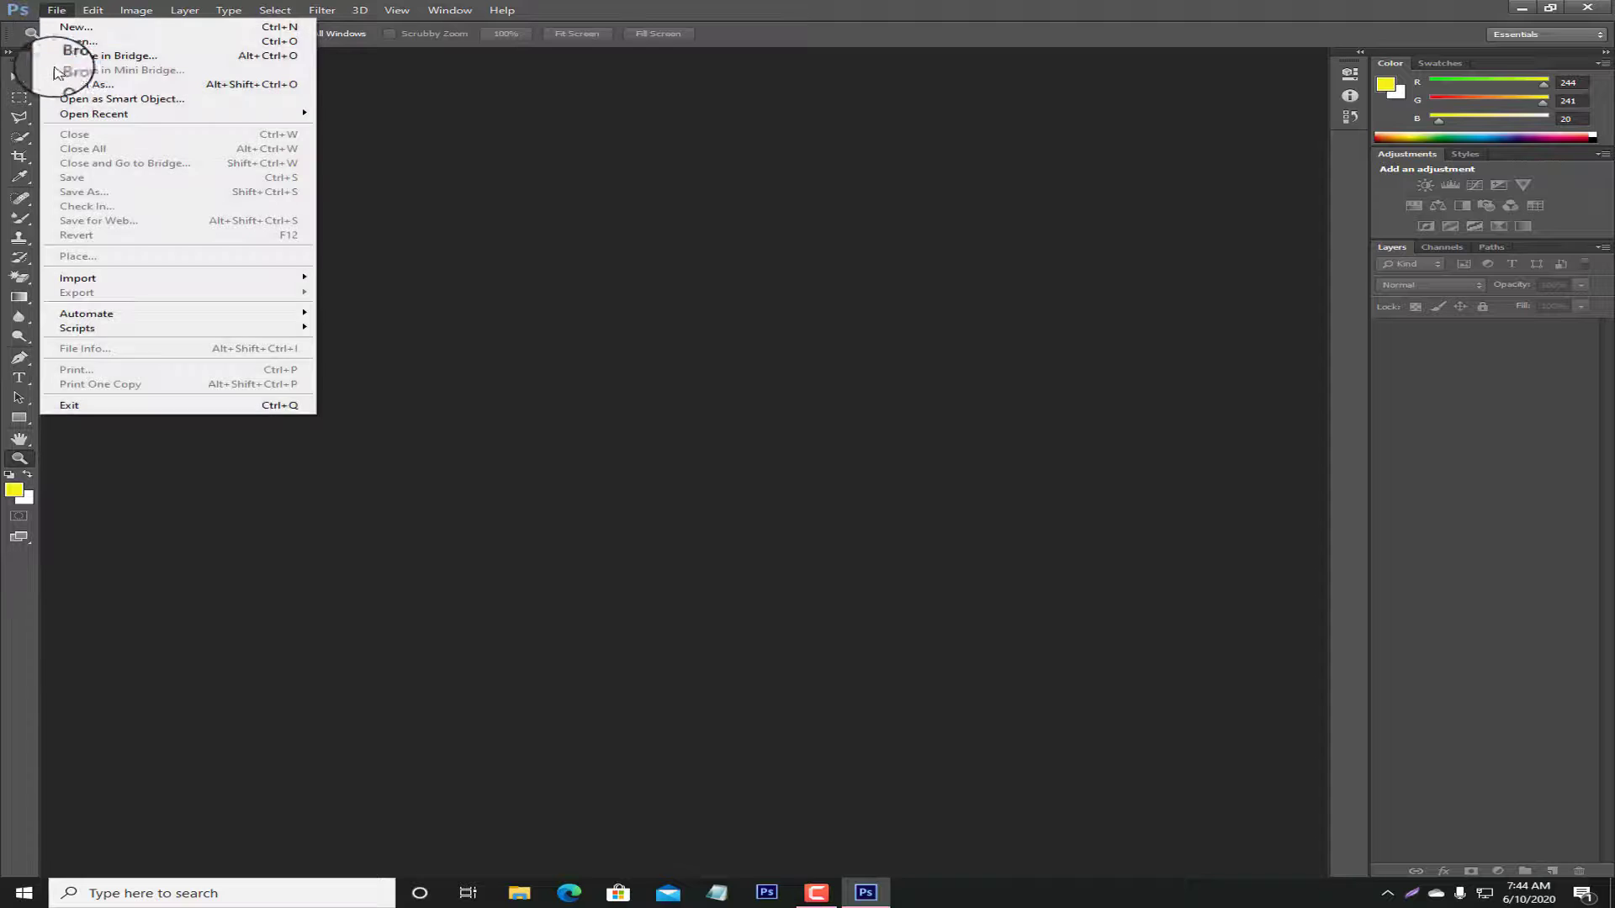
{"action": "left_click", "coordinate": [67, 40]}
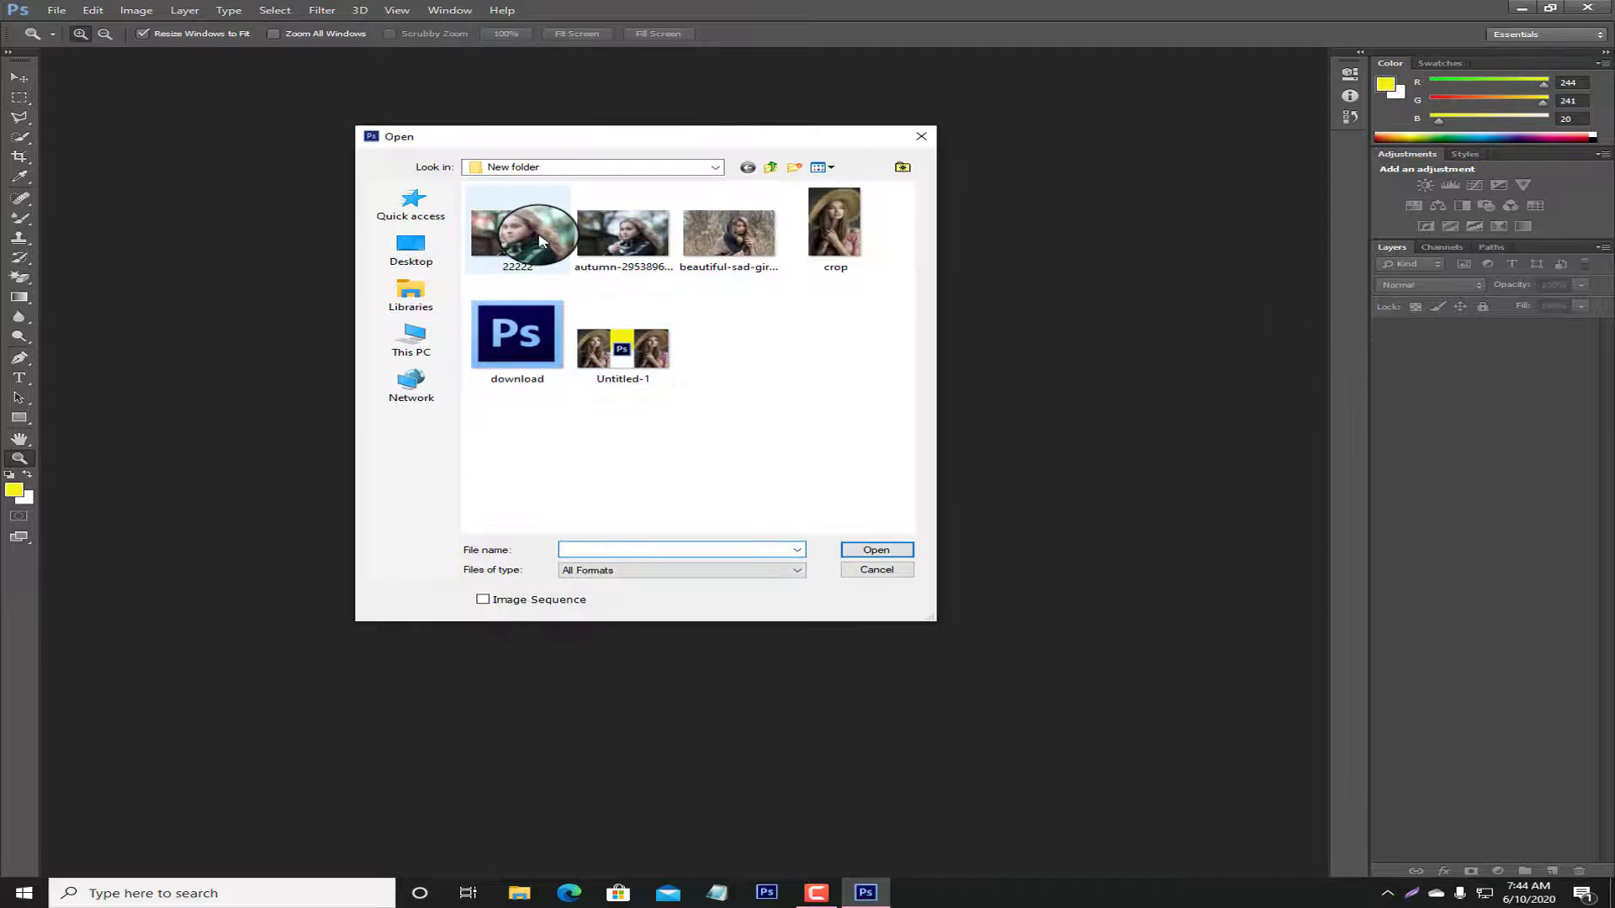
{"action": "key", "text": "Escape"}
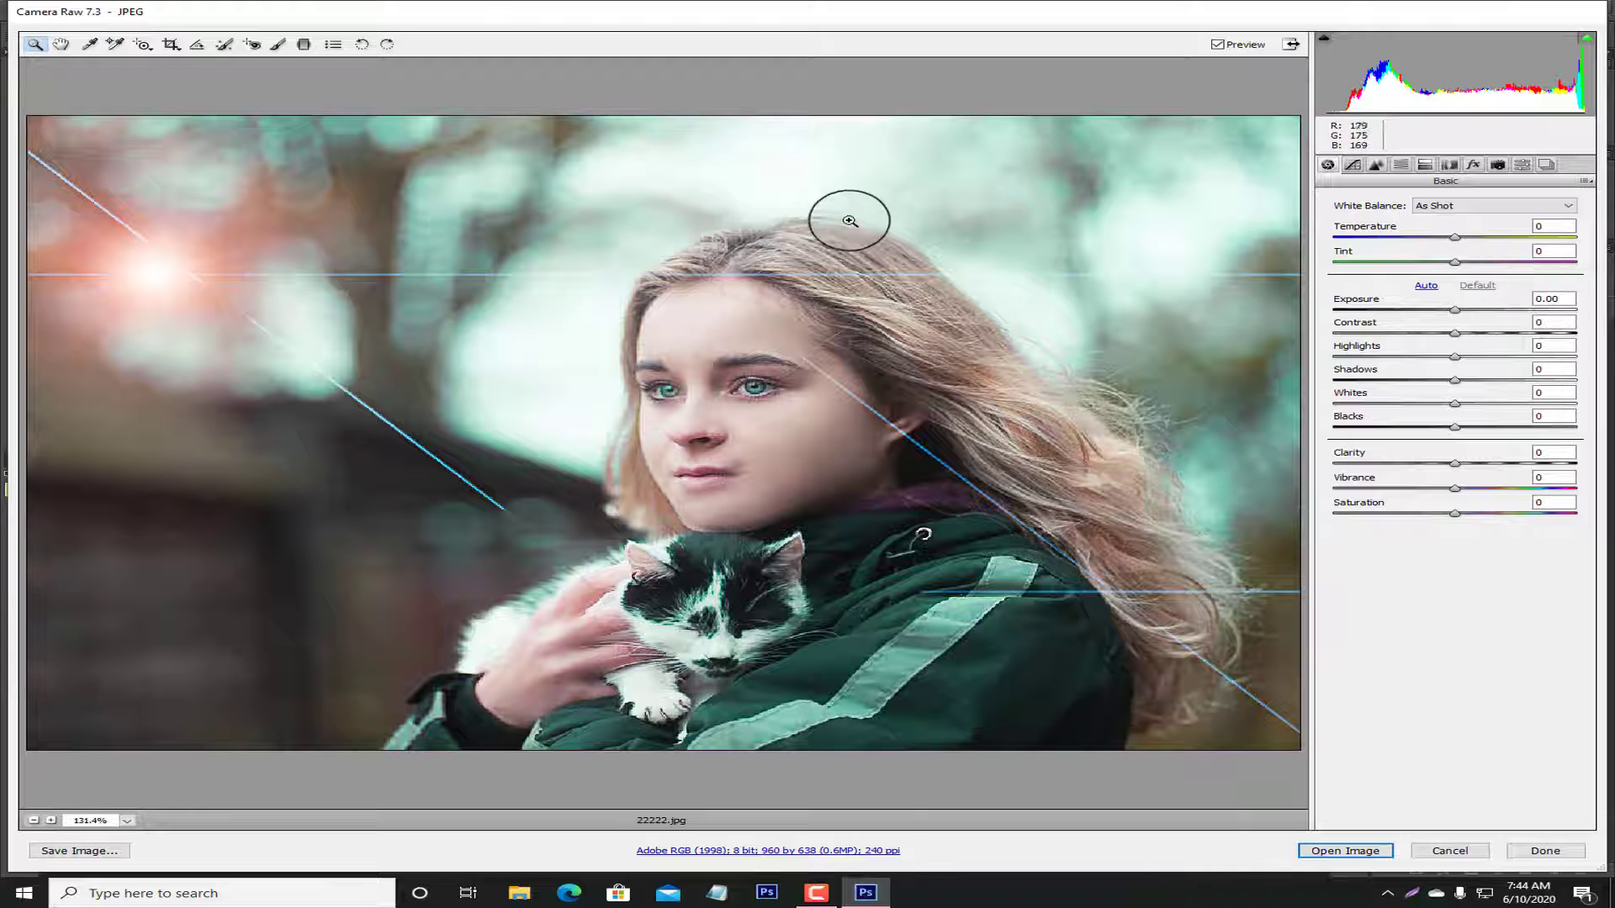
- Set the photo's Temperature to -8, Tint to -6, Vibrance to +14 and Saturation to +5 in the Basic adjustments
{"action": "right_click", "coordinate": [729, 255]}
{"action": "left_click", "coordinate": [803, 179]}
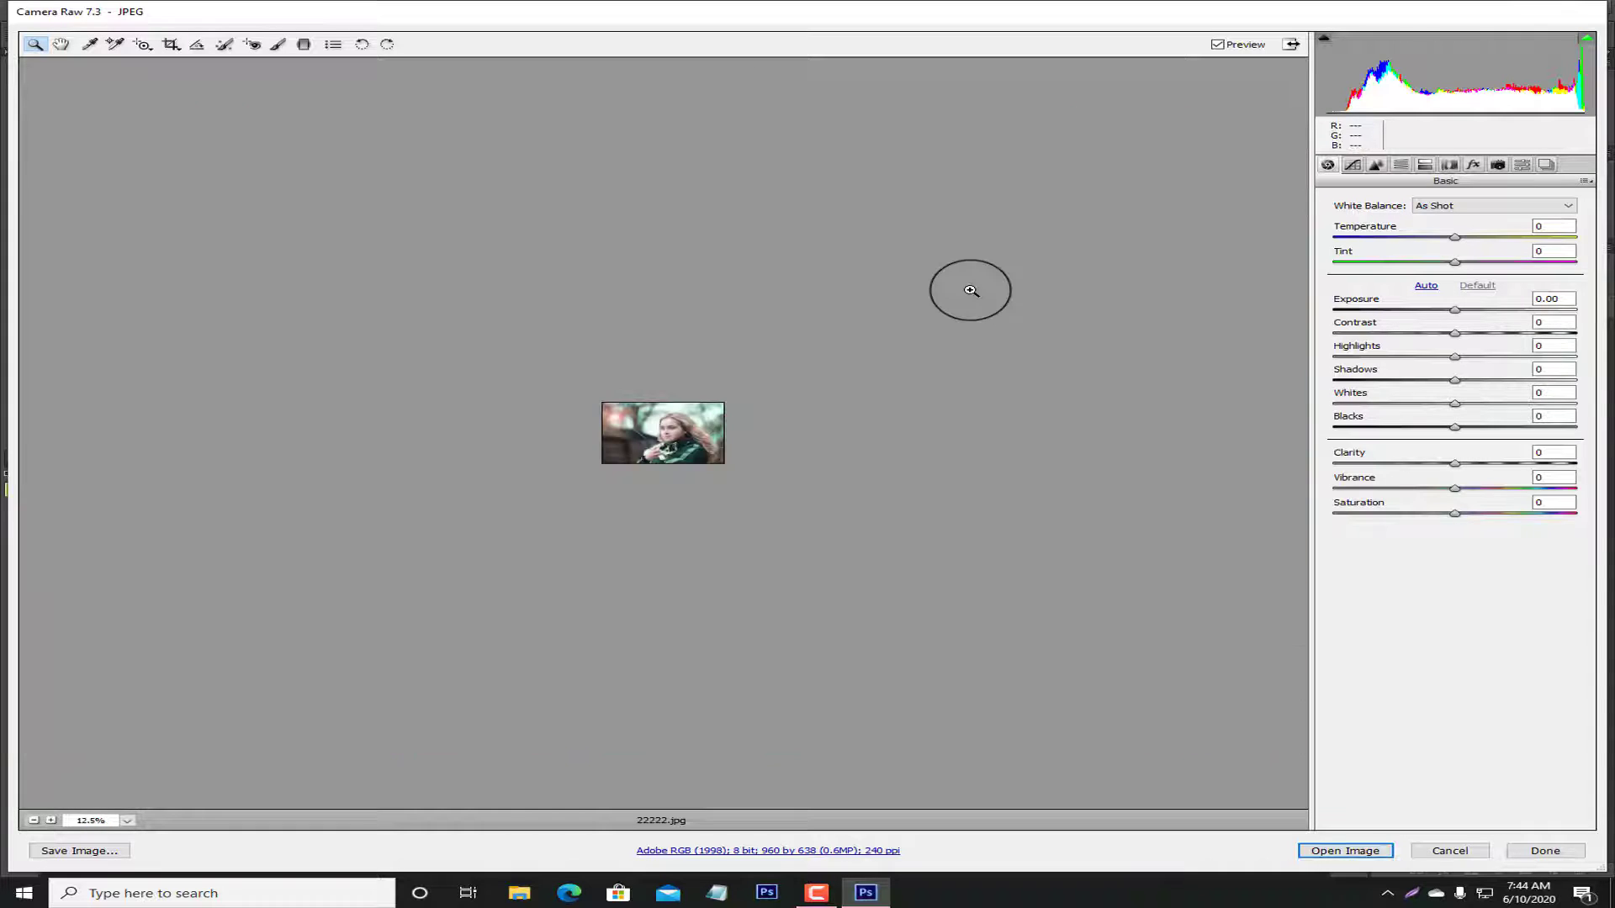
{"action": "left_click", "coordinate": [724, 414]}
{"action": "left_click", "coordinate": [719, 414]}
{"action": "left_click", "coordinate": [711, 414]}
{"action": "left_click", "coordinate": [711, 414]}
{"action": "left_click", "coordinate": [711, 414]}
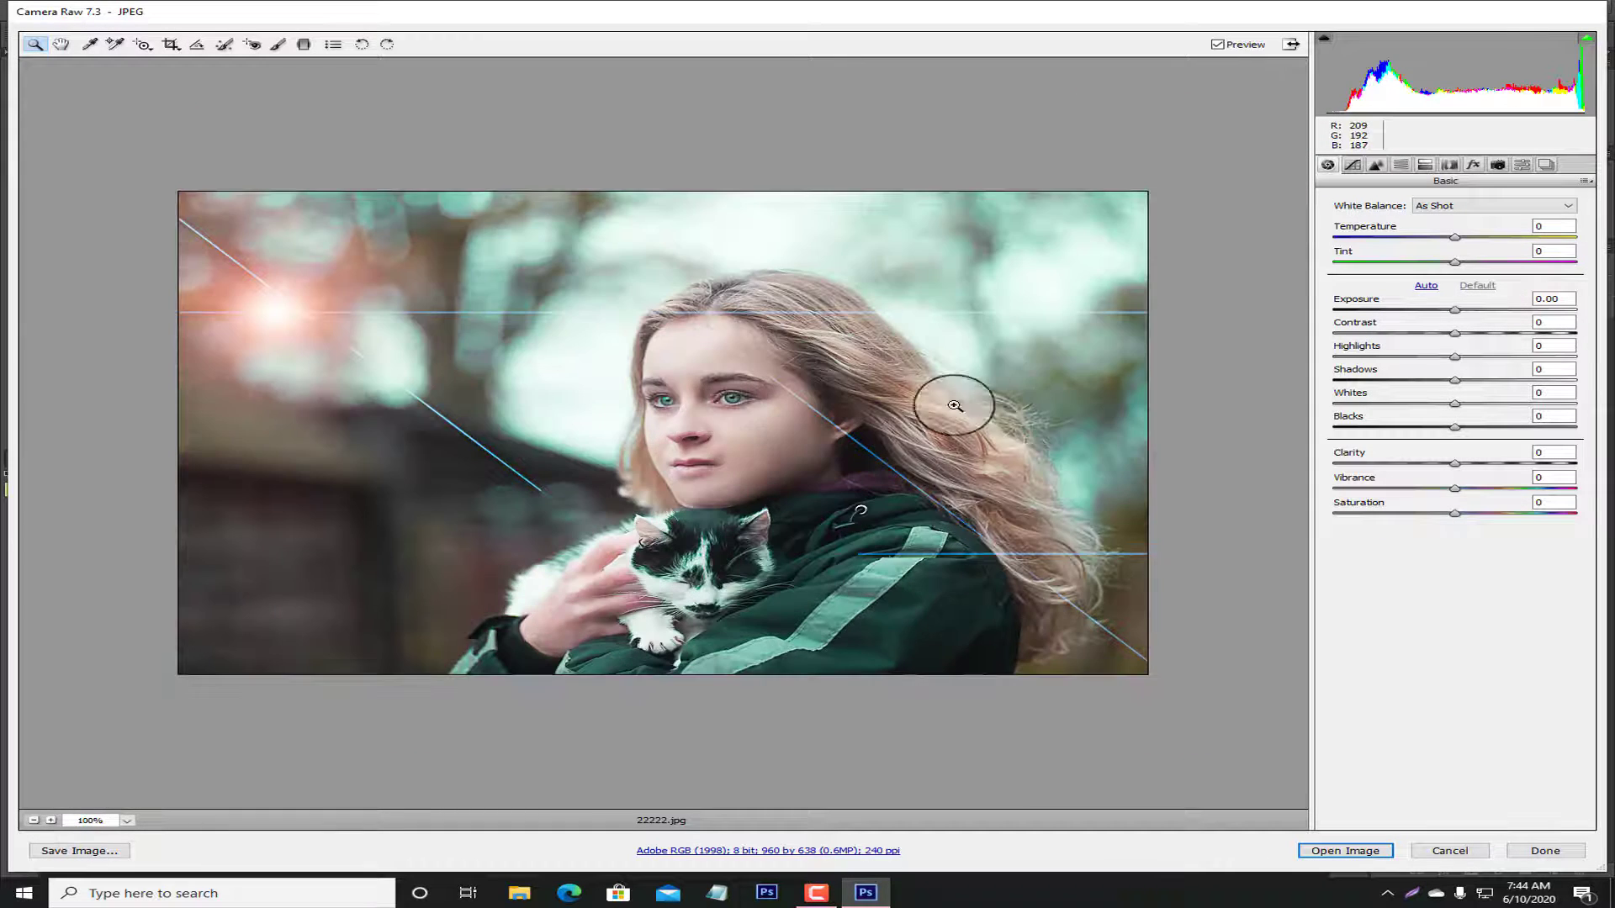
{"action": "left_click_drag", "start_coordinate": [1450, 242], "coordinate": [1432, 245]}
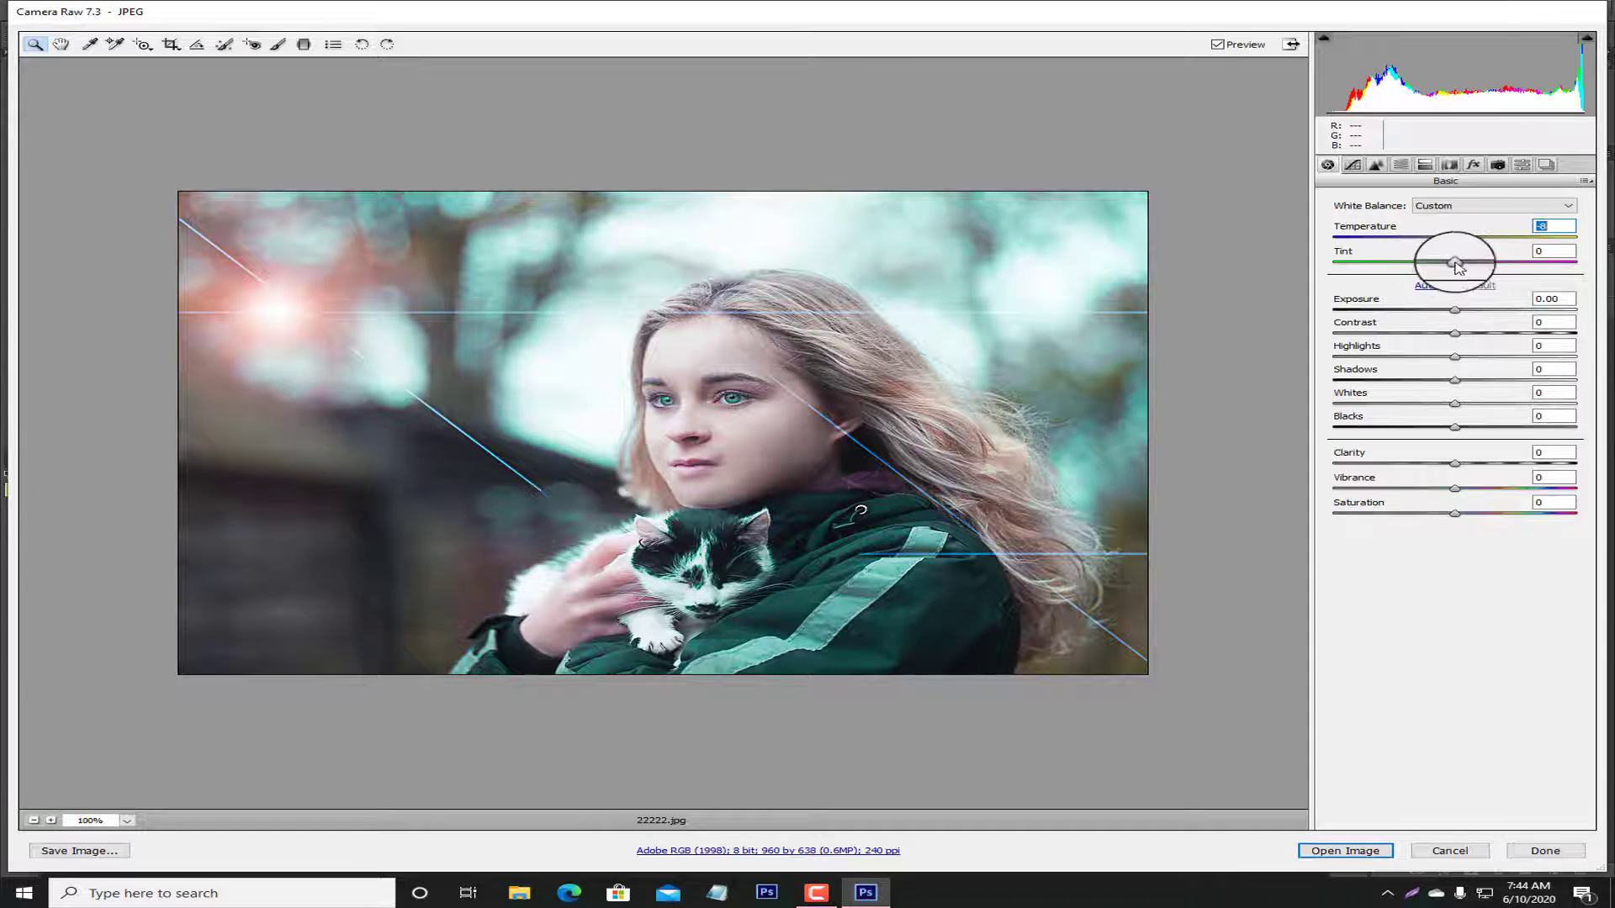
{"action": "mouse_move", "coordinate": [1439, 261]}
{"action": "left_mouse_down"}
{"action": "mouse_move", "coordinate": [1424, 261]}
{"action": "mouse_move", "coordinate": [1460, 268]}
{"action": "left_mouse_up"}
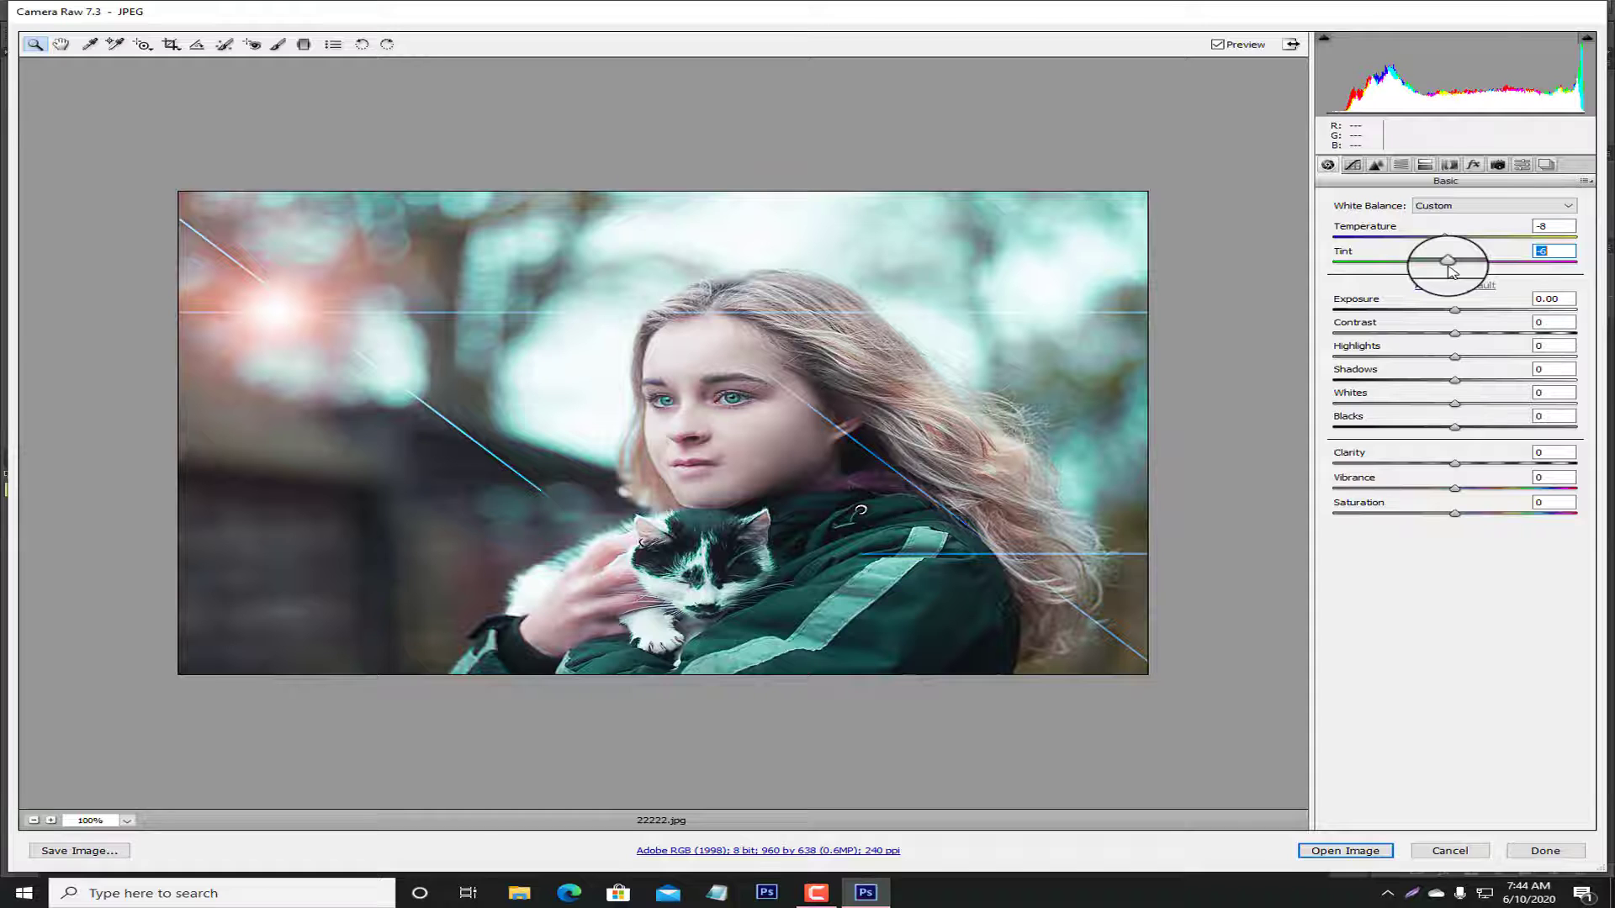
{"action": "left_click_drag", "start_coordinate": [1455, 489], "coordinate": [1466, 524]}
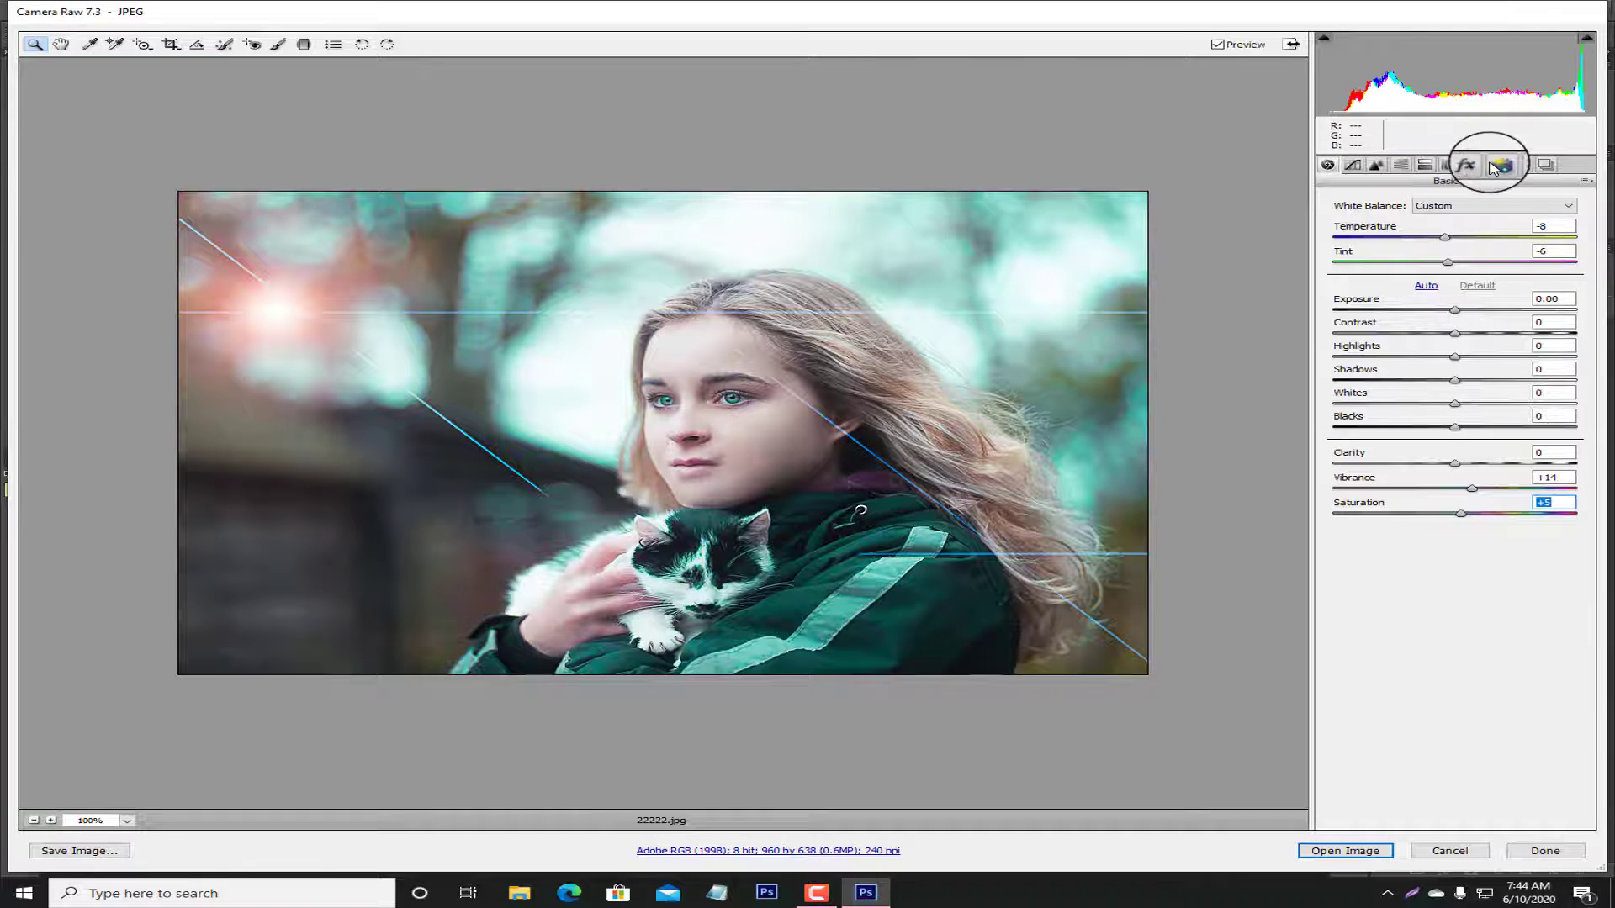
- In Camera Calibration, set Green Primary Hue to -5 and Saturation to +88, and Blue Primary Hue to +6 and Saturation to -23
{"action": "left_click", "coordinate": [1524, 168]}
{"action": "left_click", "coordinate": [1497, 165]}
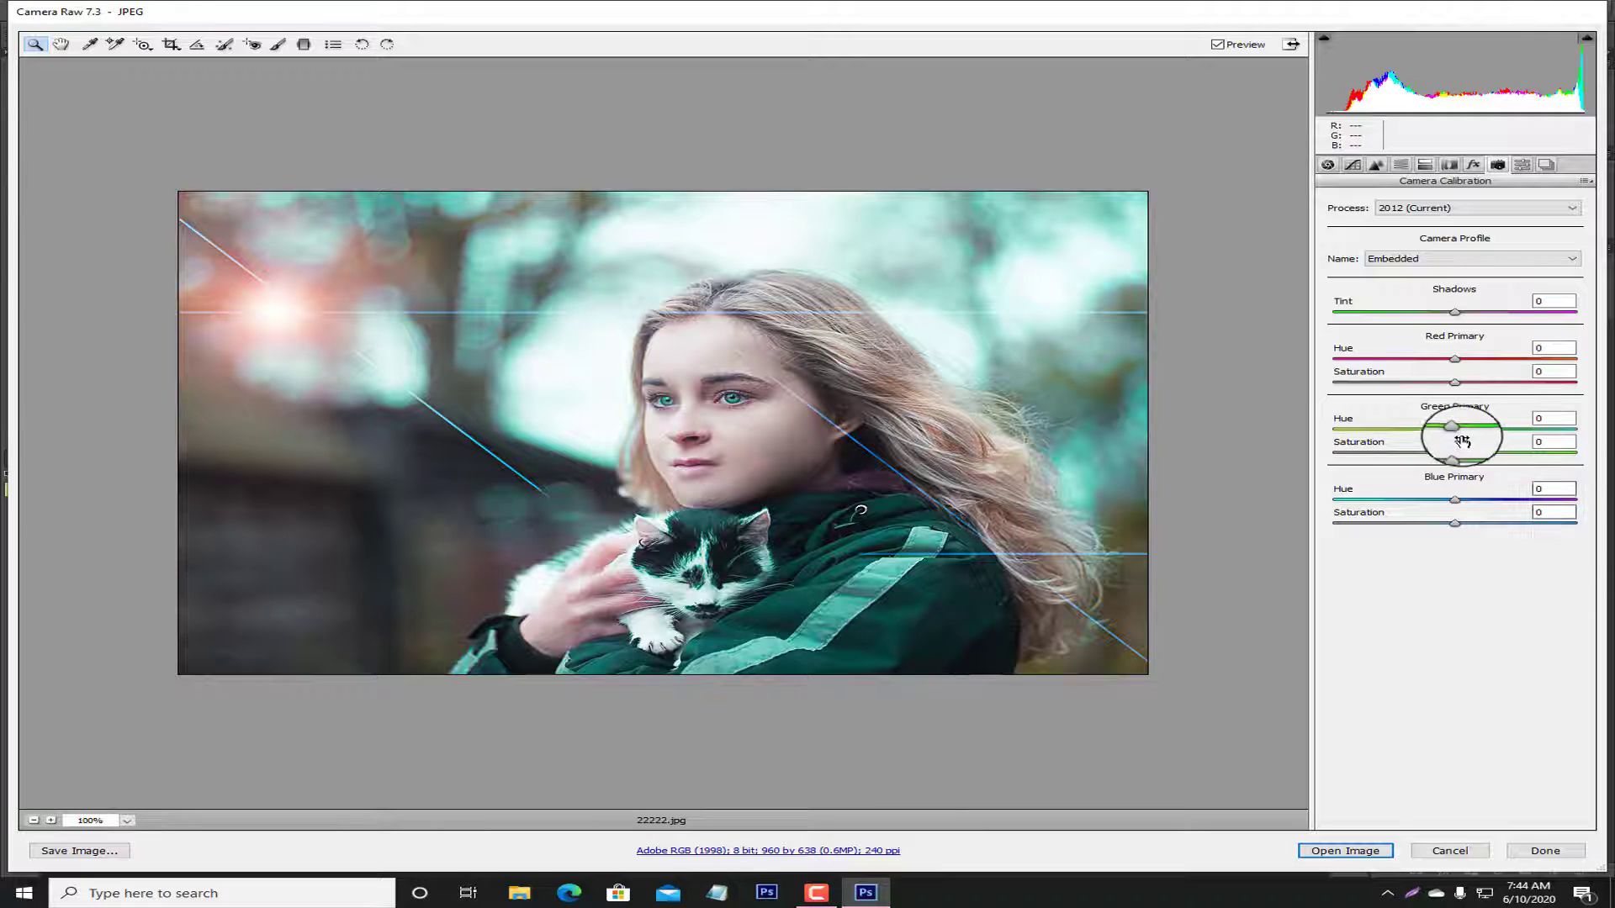
{"action": "left_click_drag", "start_coordinate": [1456, 430], "coordinate": [1463, 429]}
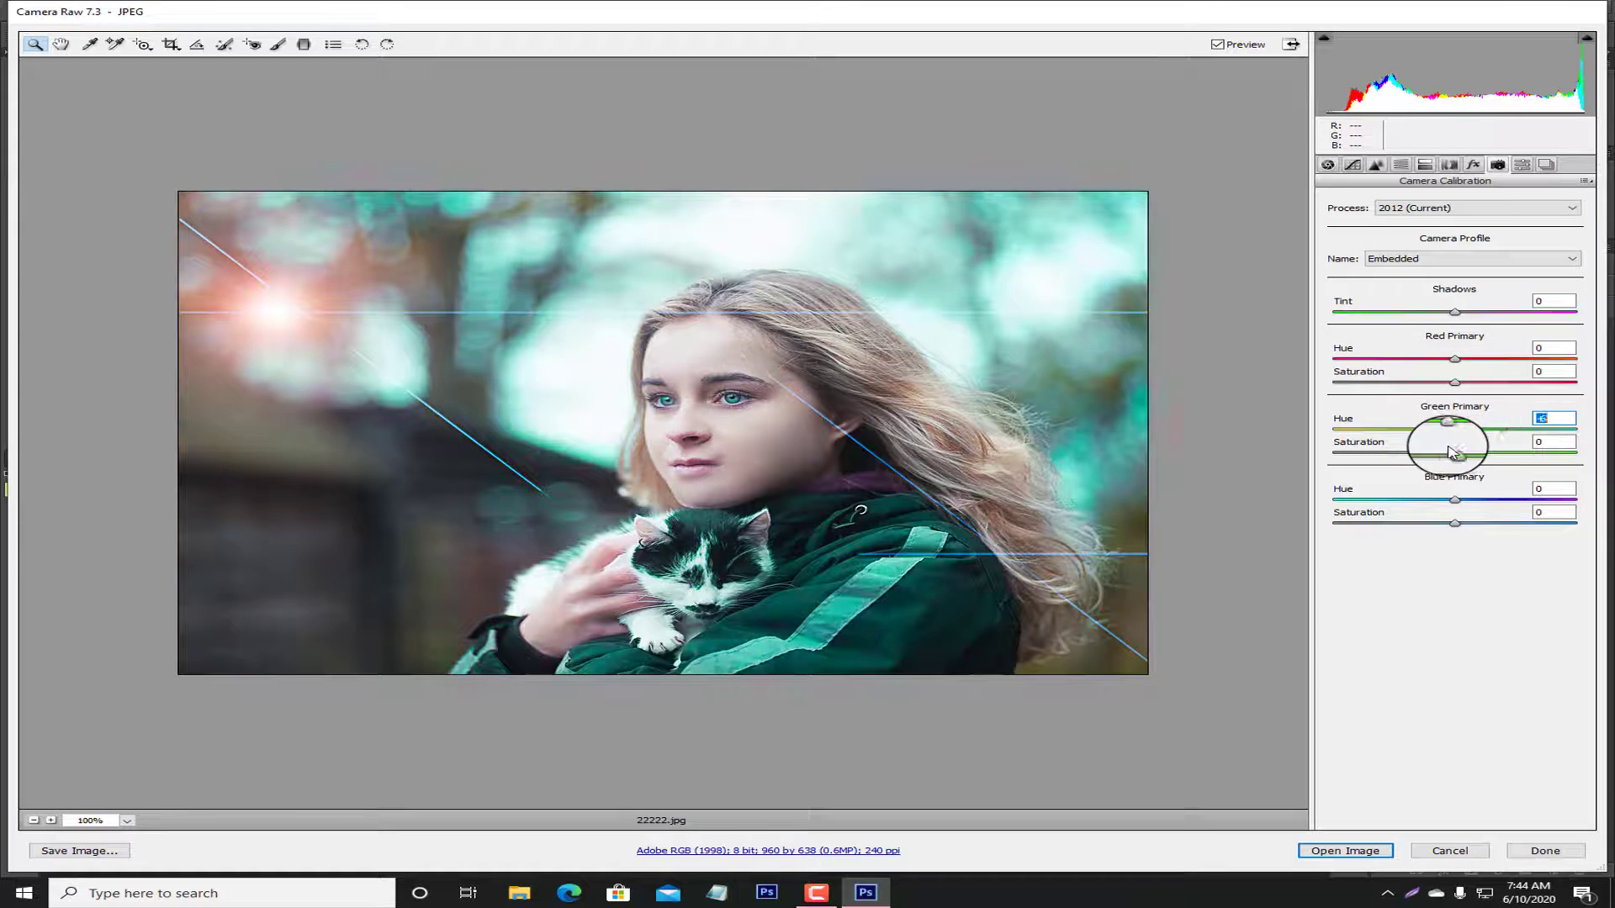
{"action": "left_click_drag", "start_coordinate": [1479, 460], "coordinate": [1560, 458]}
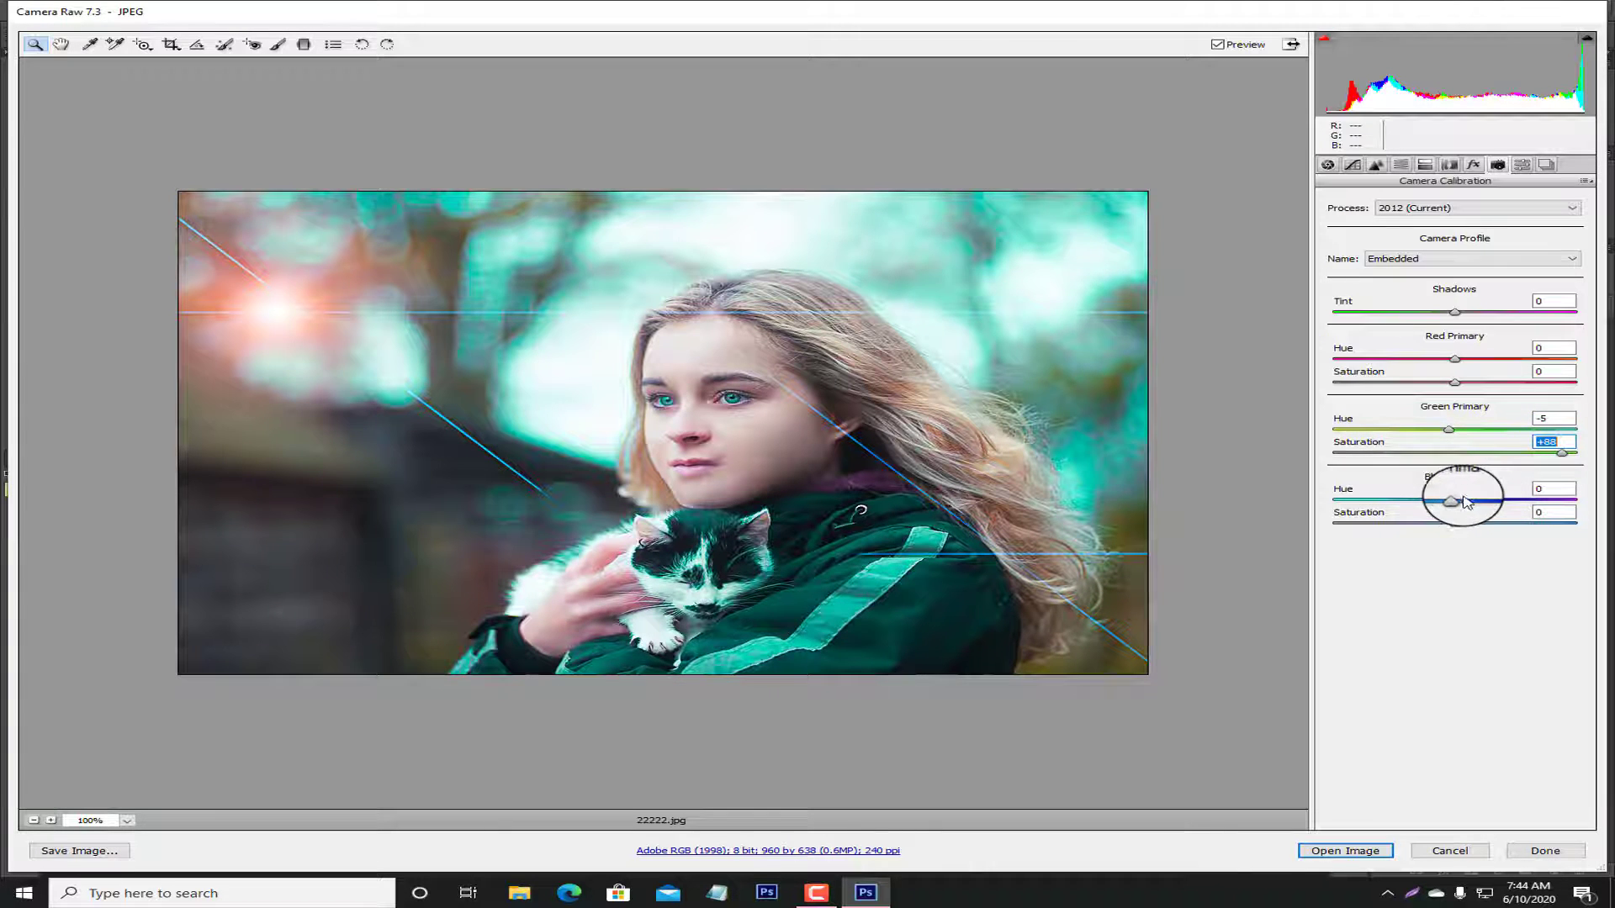
{"action": "mouse_move", "coordinate": [1459, 502]}
{"action": "left_mouse_down"}
{"action": "mouse_move", "coordinate": [1517, 499]}
{"action": "mouse_move", "coordinate": [1477, 504]}
{"action": "left_mouse_up"}
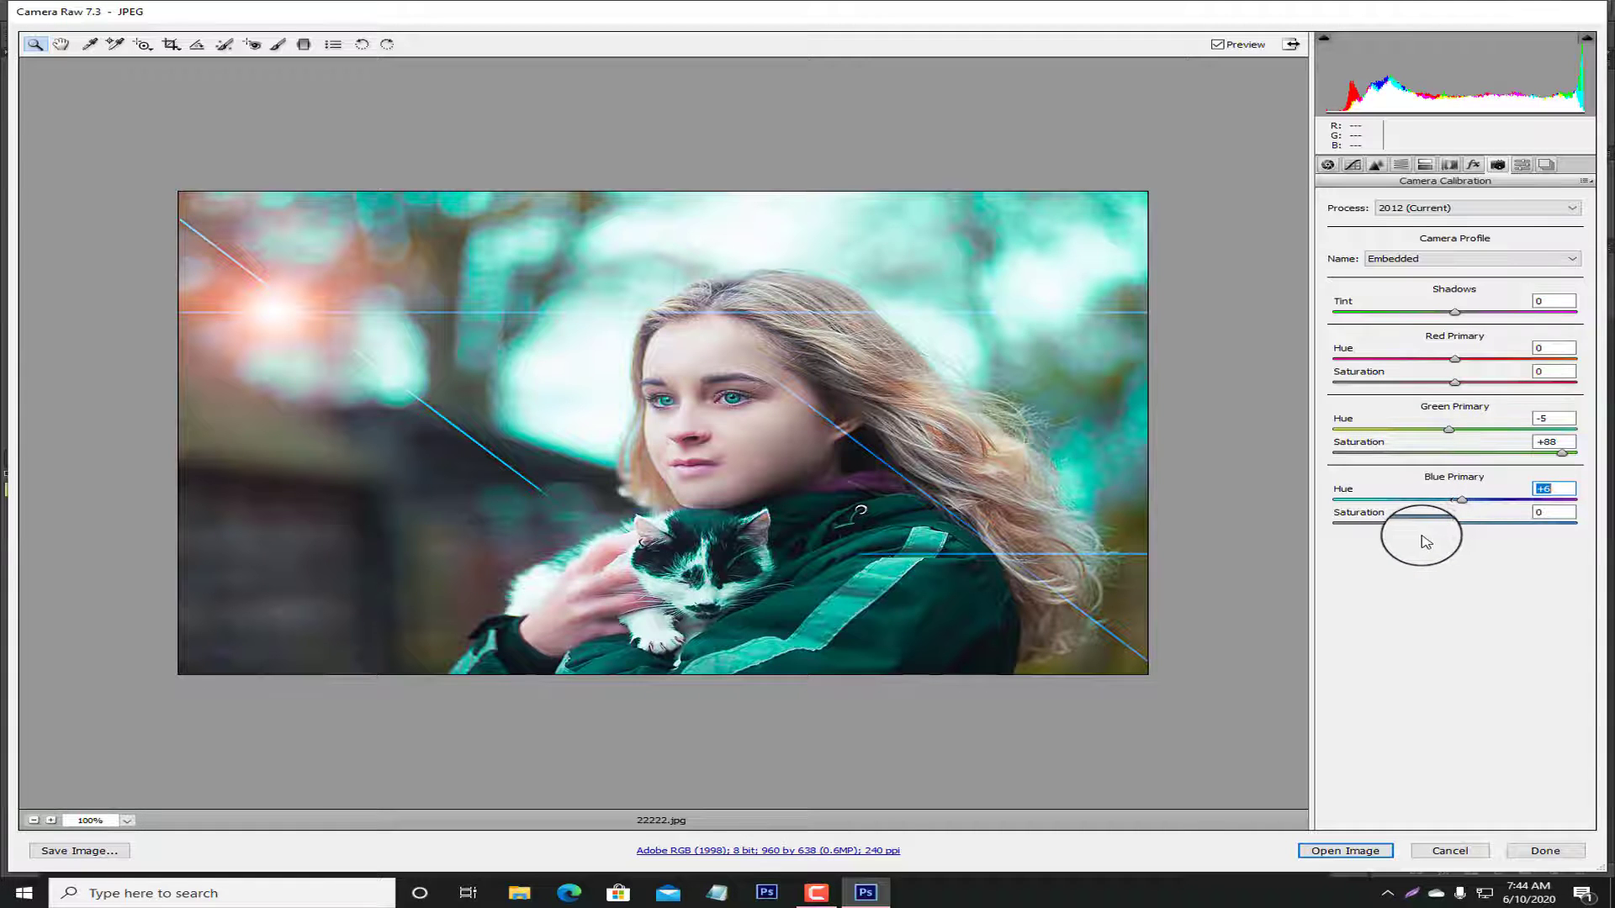
{"action": "left_click_drag", "start_coordinate": [1469, 535], "coordinate": [1432, 536]}
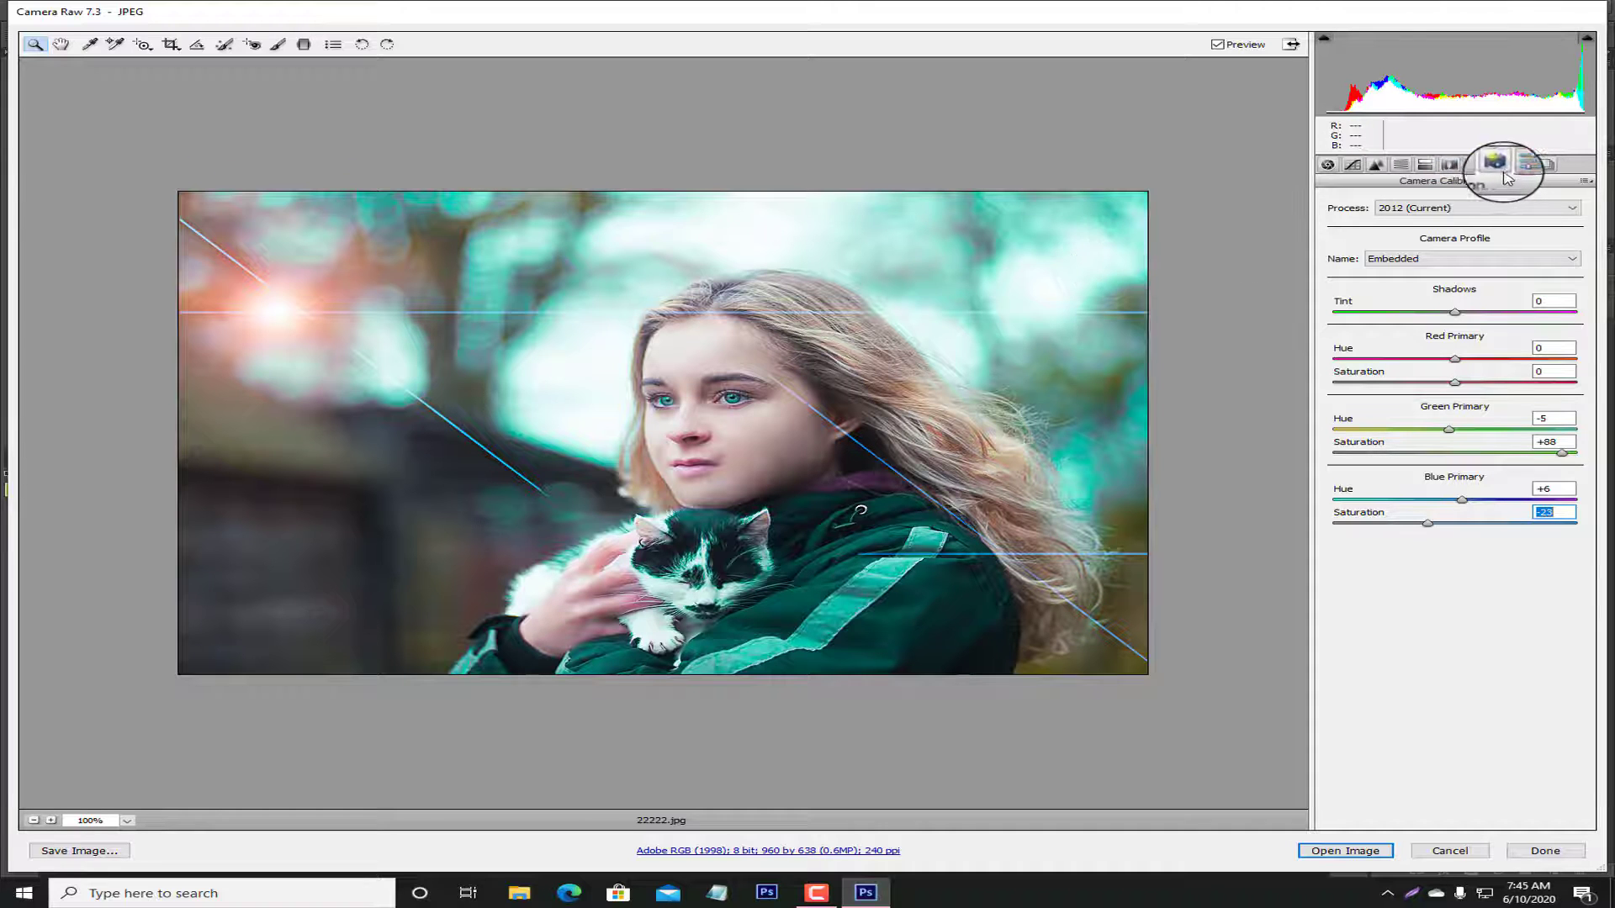
- Set the Post Crop Vignetting amount to -25 and open the adjusted image as a document
{"action": "left_click", "coordinate": [1472, 165]}
{"action": "left_click_drag", "start_coordinate": [1450, 364], "coordinate": [1420, 363]}
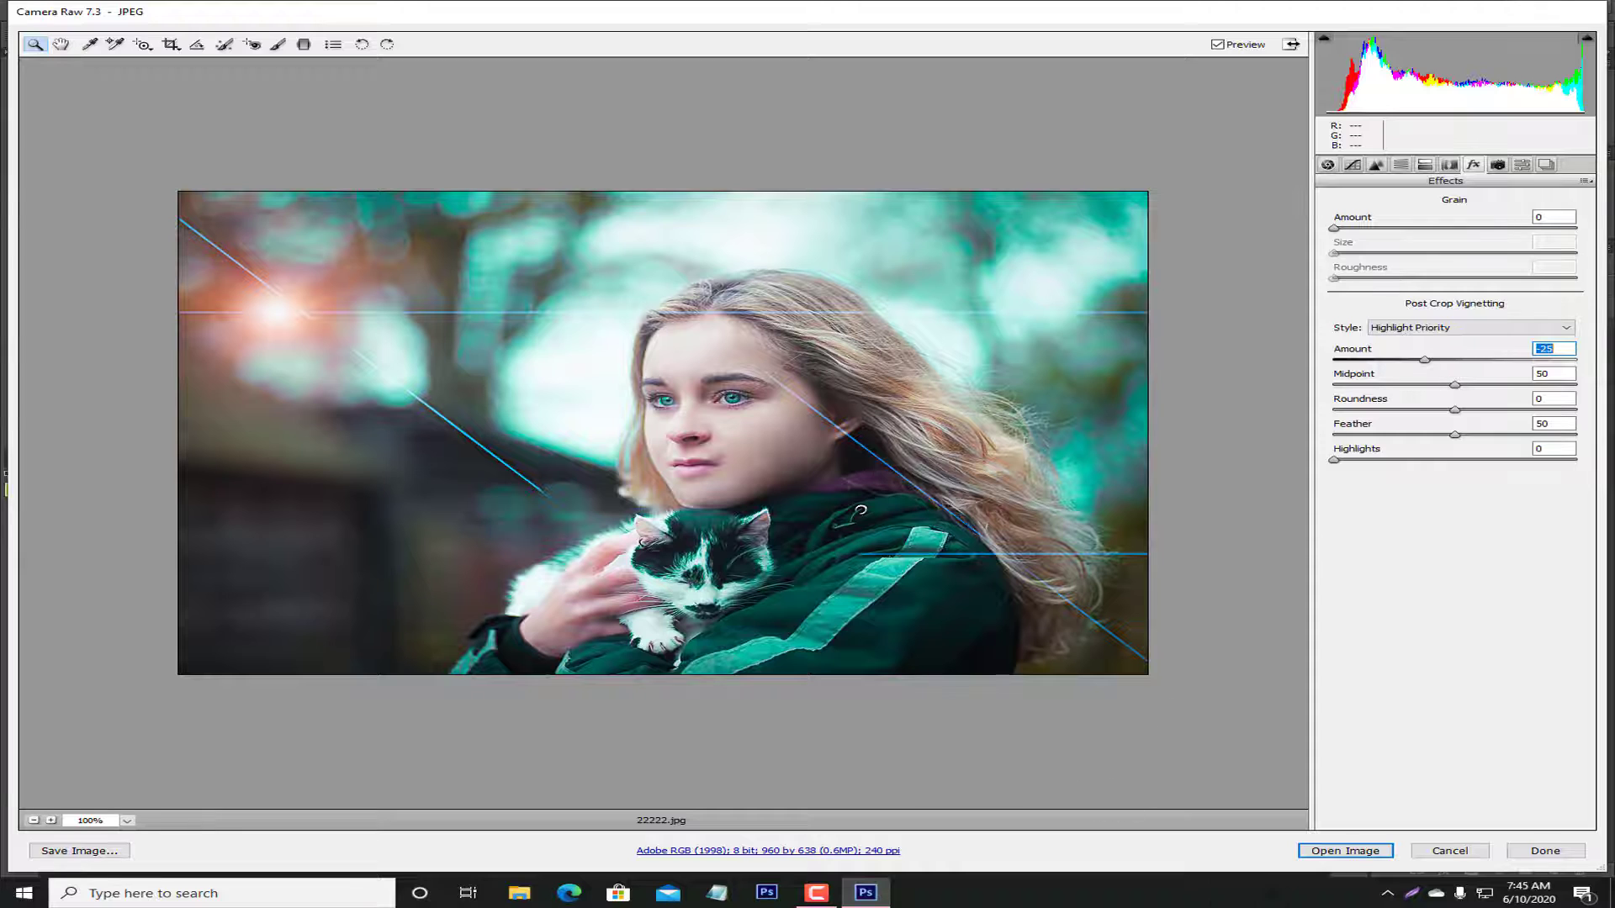
{"action": "left_click", "coordinate": [1346, 852]}
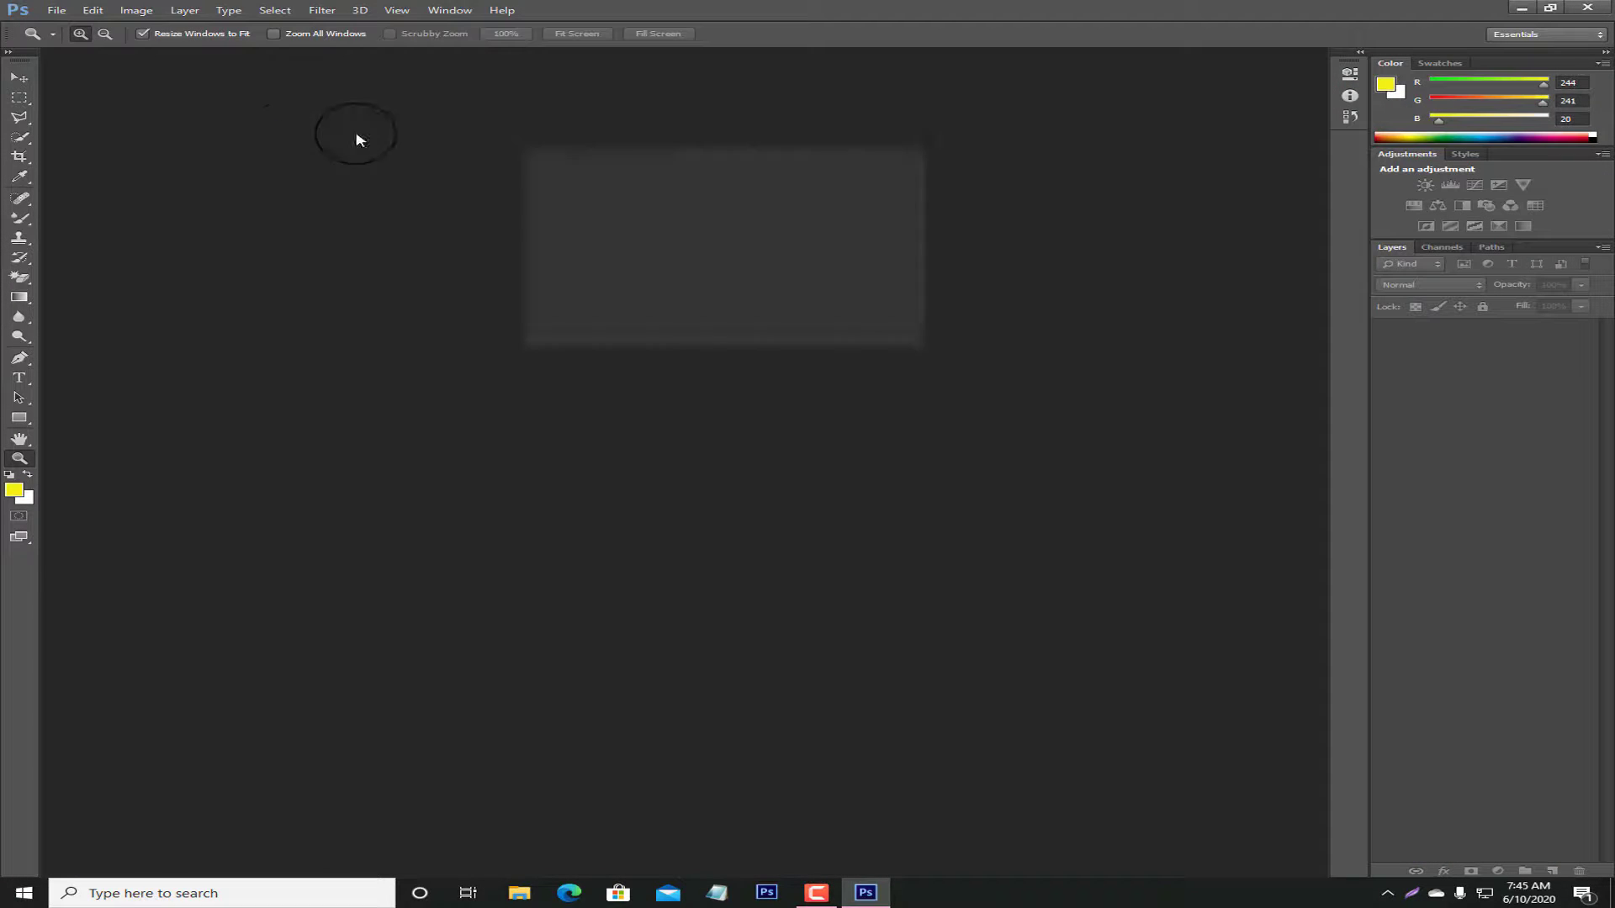
{"action": "left_click", "coordinate": [662, 269]}
{"action": "left_click", "coordinate": [793, 335]}
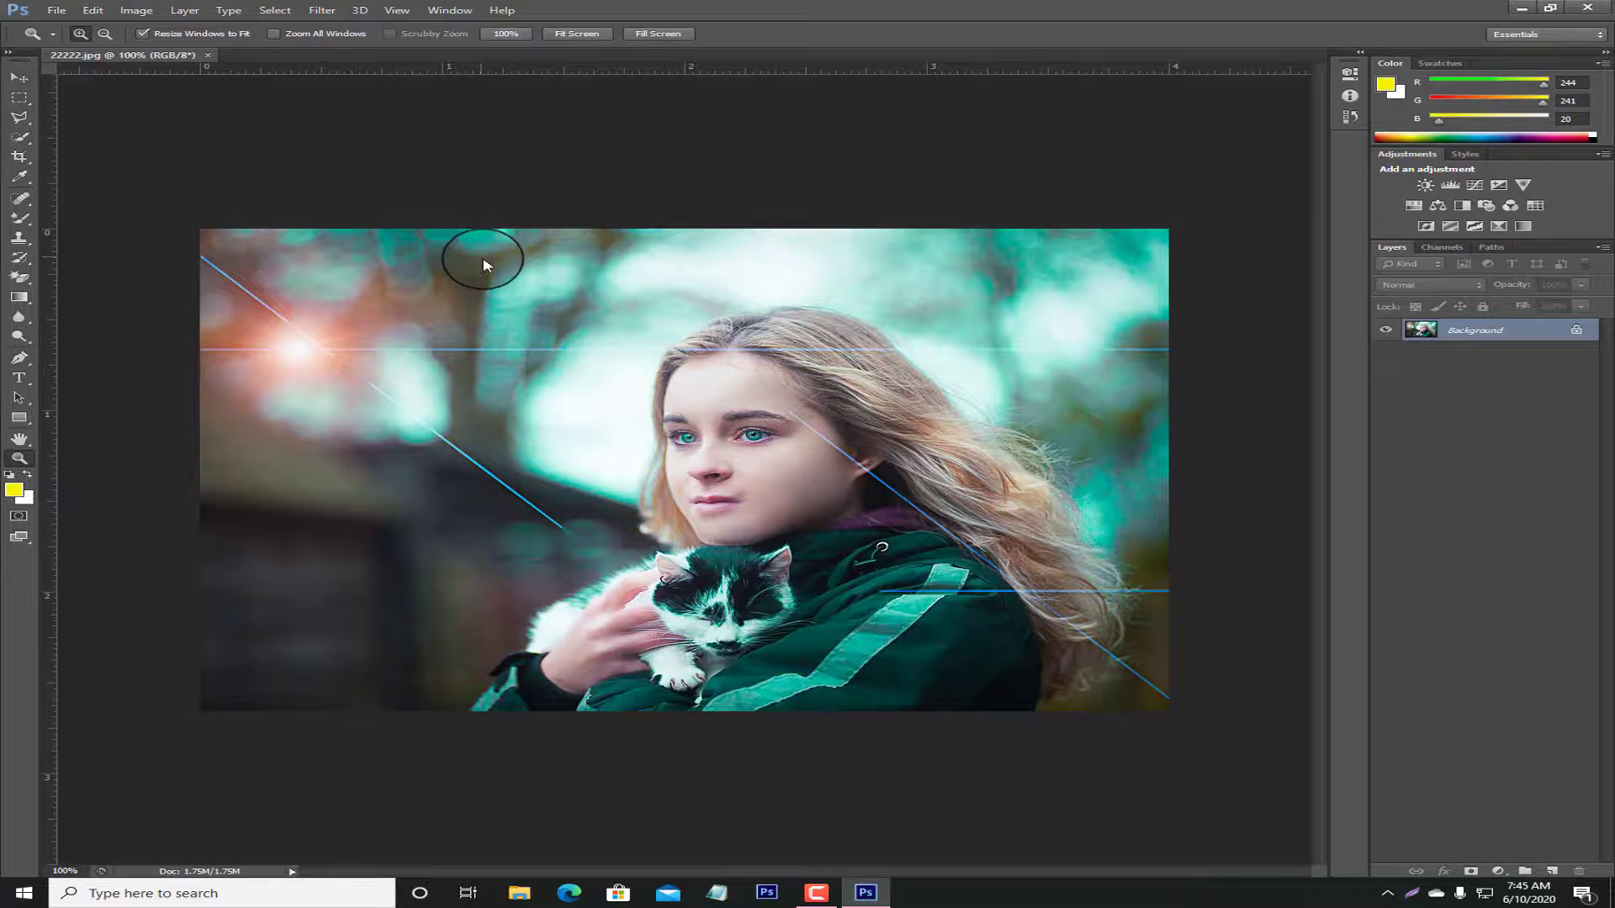
- Save the graded image as JPEG 22222 over the existing file at quality 12 (Maximum)
{"action": "right_click", "coordinate": [482, 259]}
{"action": "left_click", "coordinate": [576, 340]}
{"action": "left_click", "coordinate": [685, 420]}
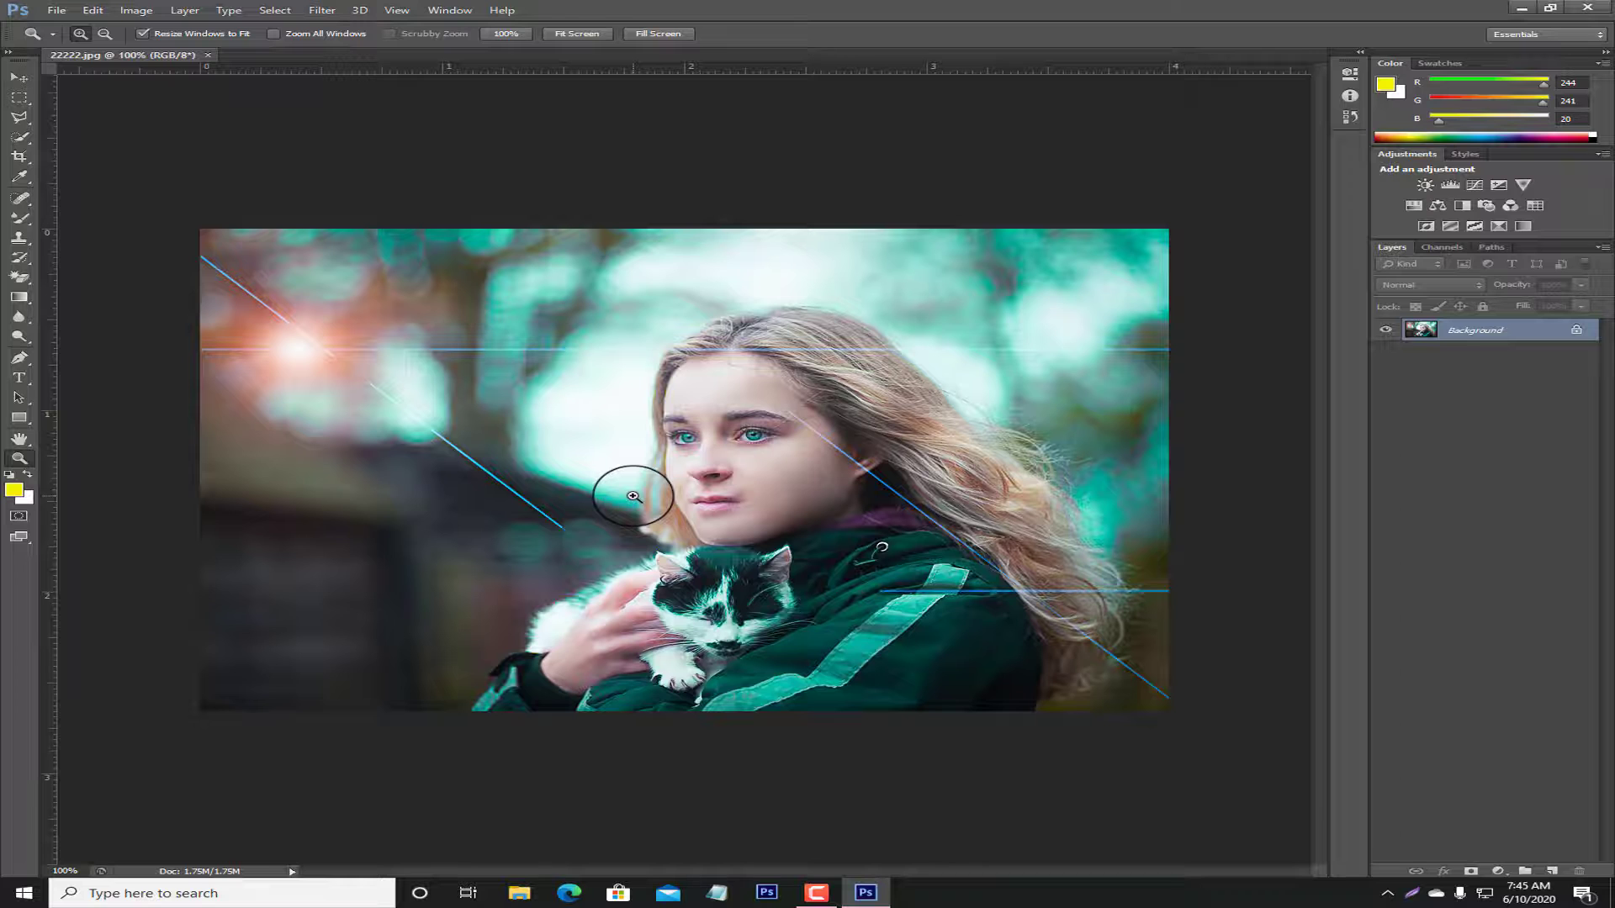
{"action": "key", "text": "ctrl+shift+s"}
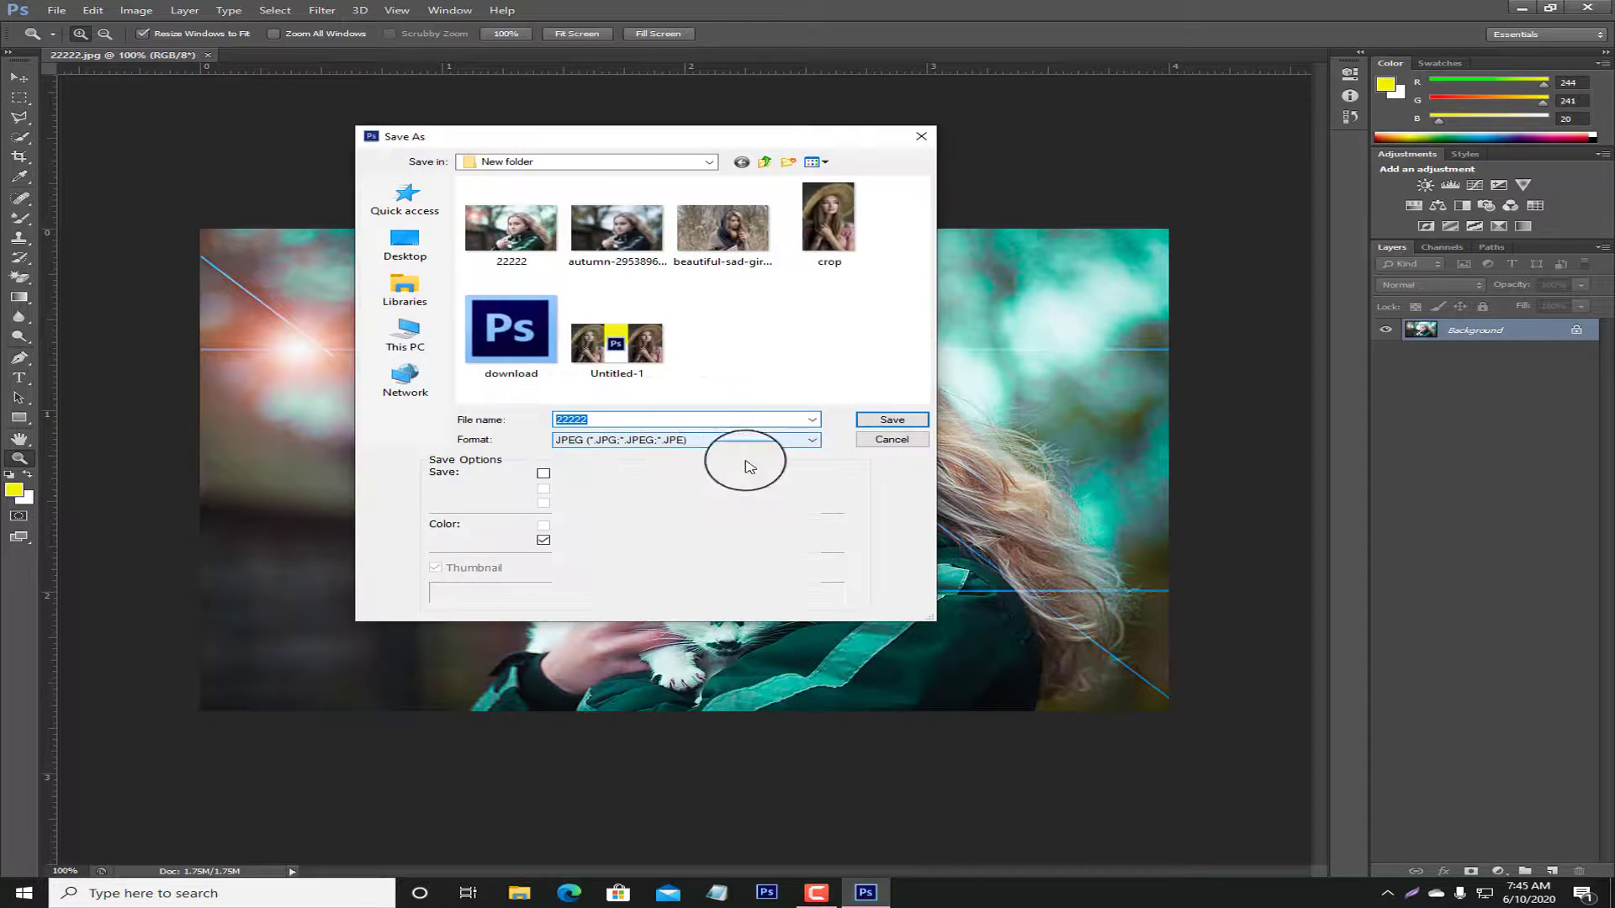
{"action": "left_click", "coordinate": [732, 440]}
{"action": "left_click", "coordinate": [672, 542]}
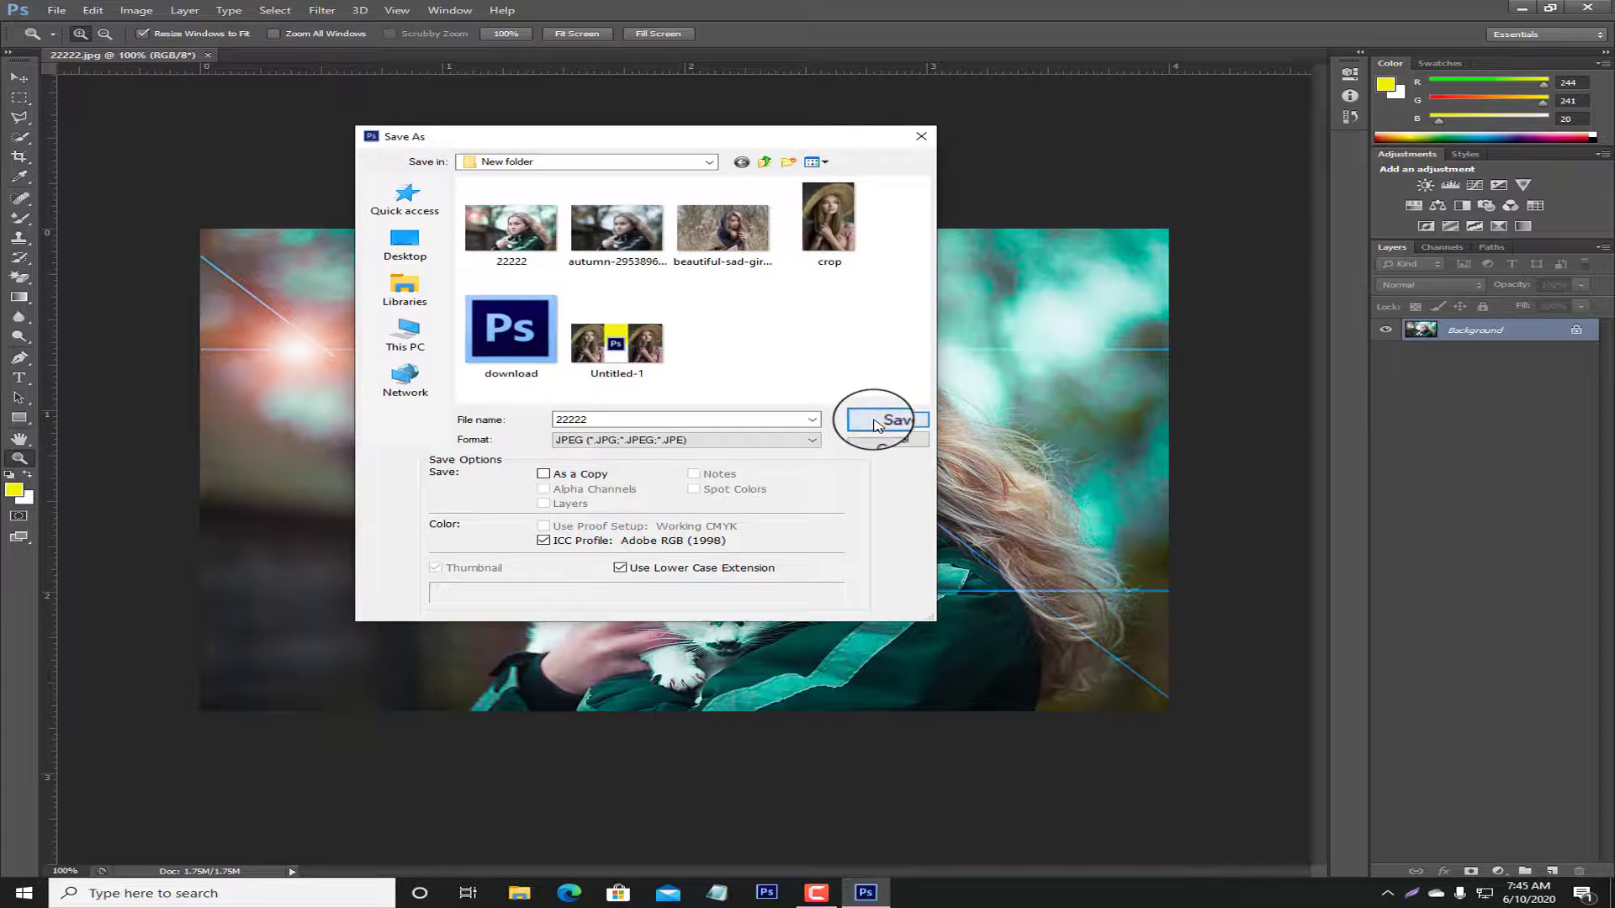
{"action": "left_click", "coordinate": [891, 418]}
{"action": "left_click", "coordinate": [765, 332]}
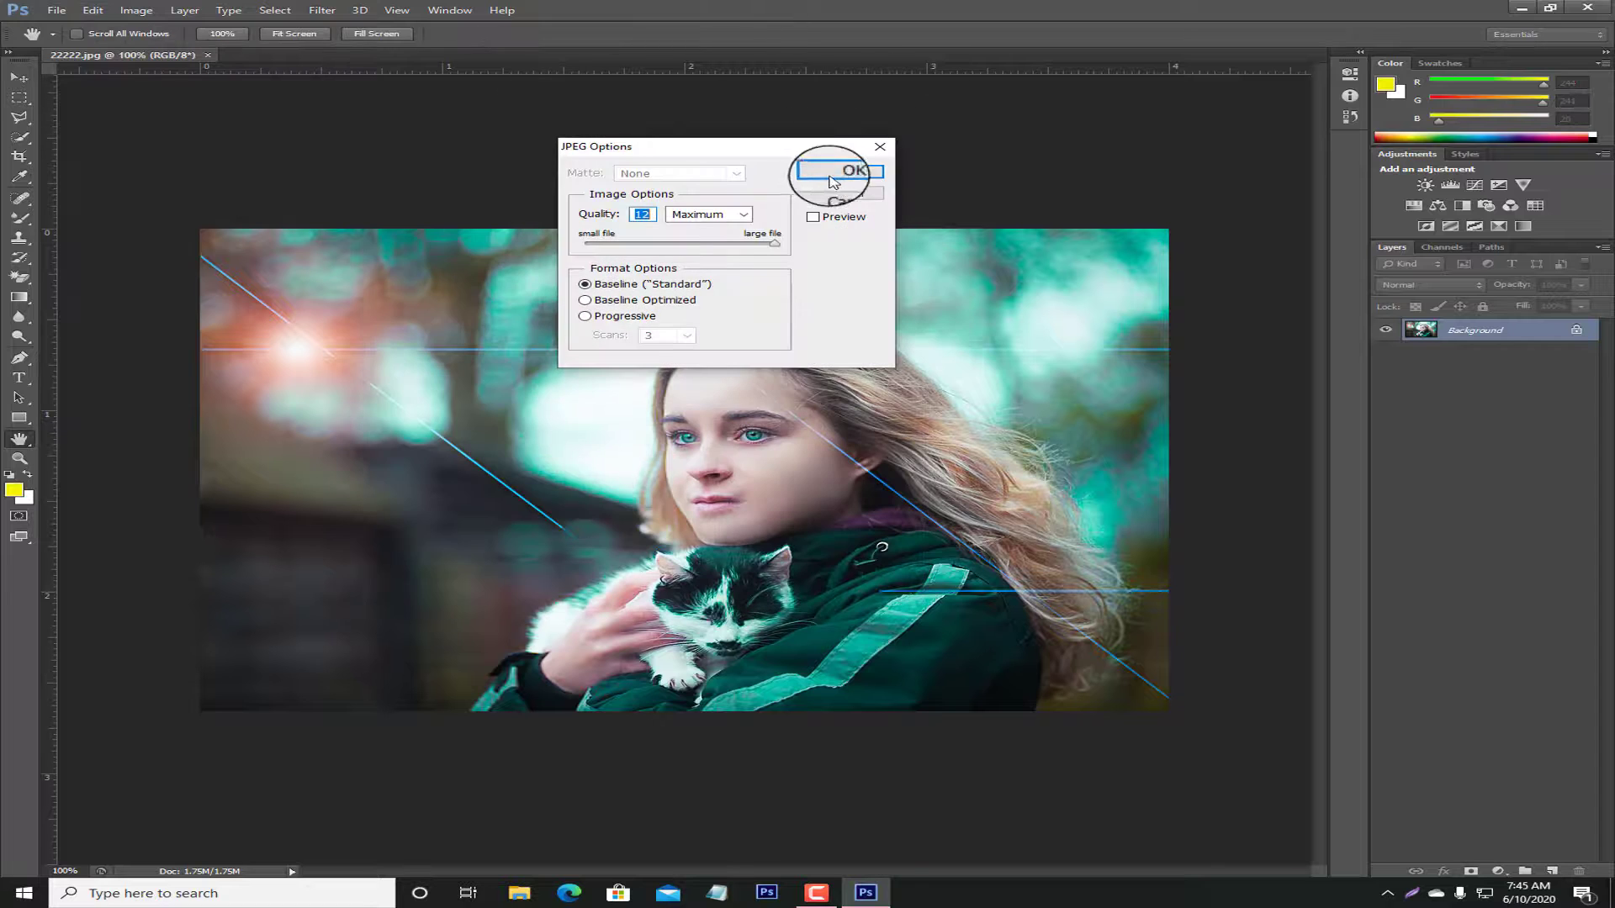
{"action": "left_click", "coordinate": [881, 169]}
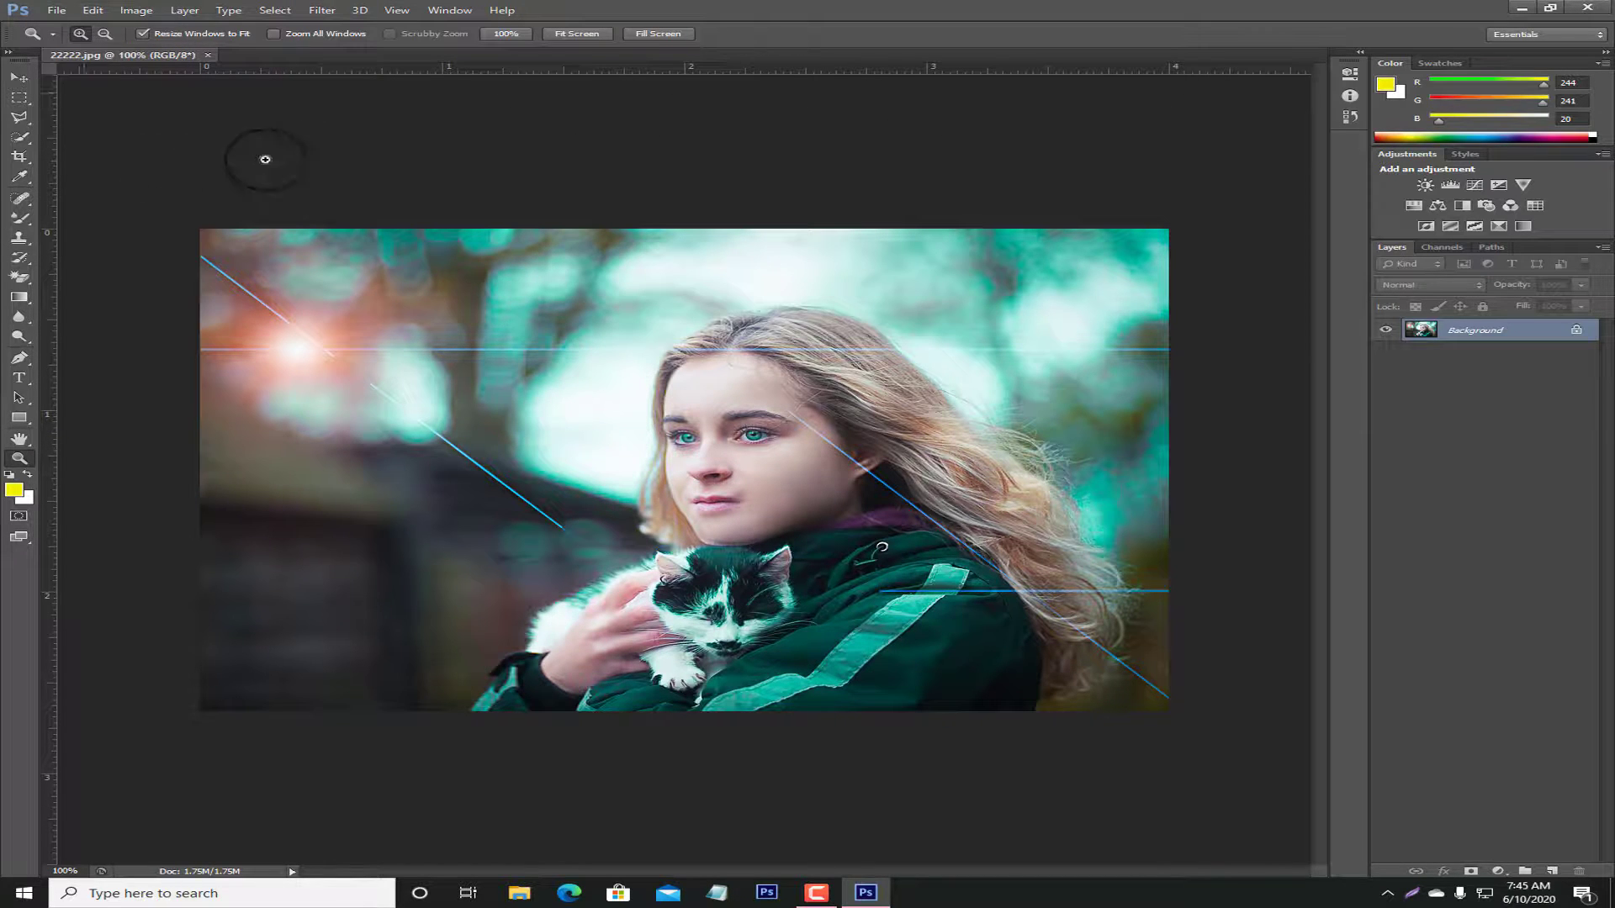
- Close the saved document and open the image 22222 from New folder on the desktop in Picasa Photo Viewer
{"action": "left_click", "coordinate": [209, 59]}
{"action": "left_click", "coordinate": [1521, 8]}
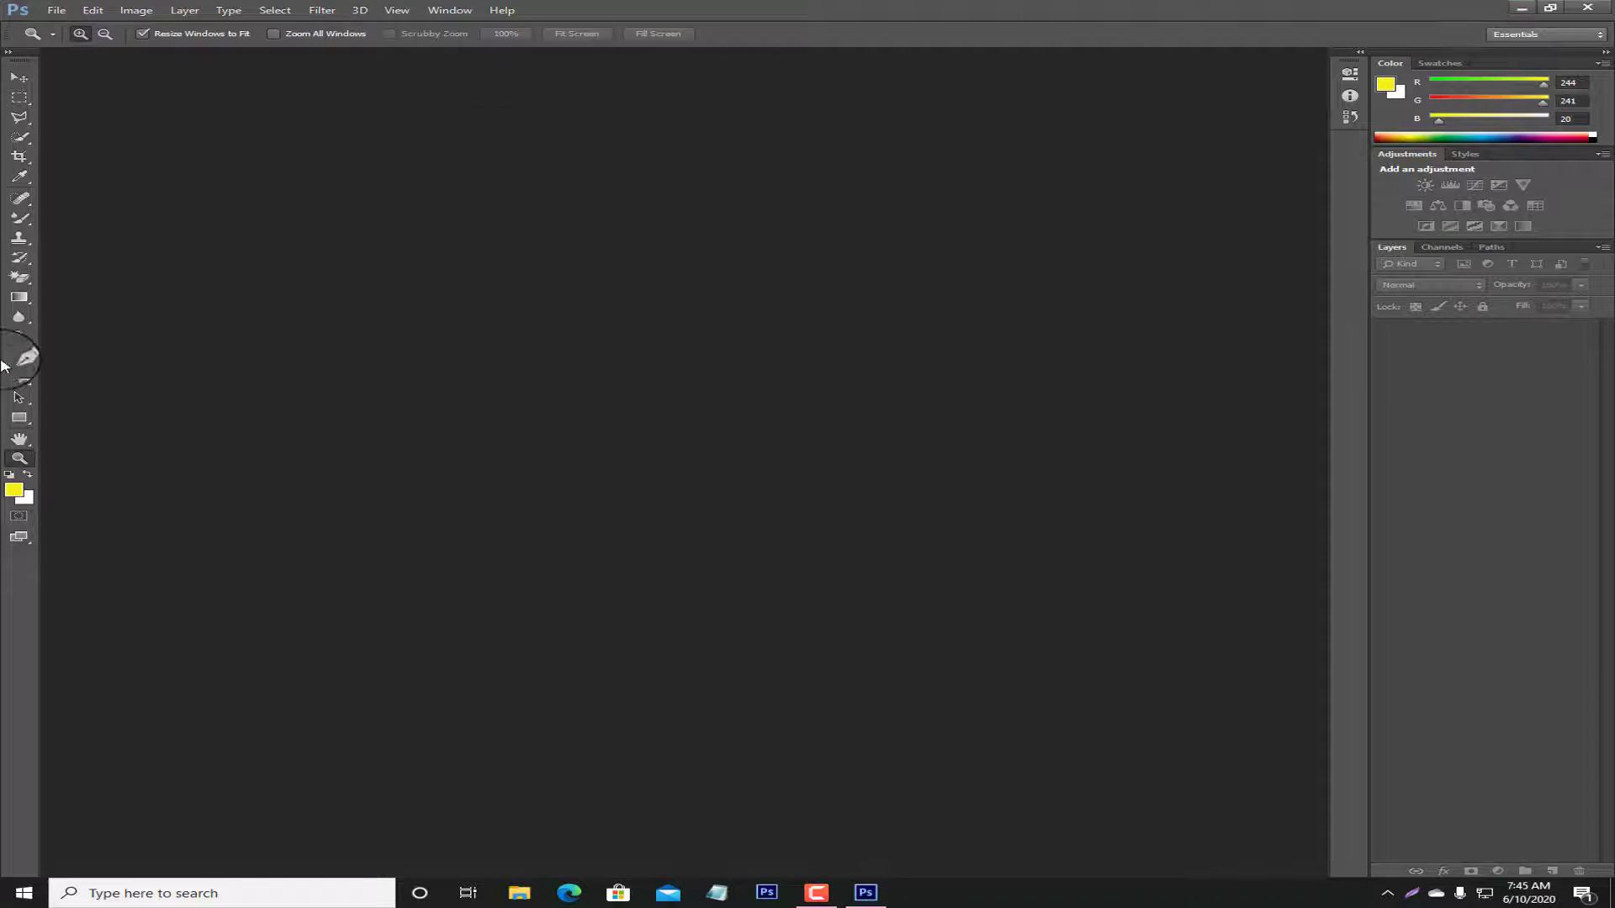
{"action": "double_click", "coordinate": [116, 98]}
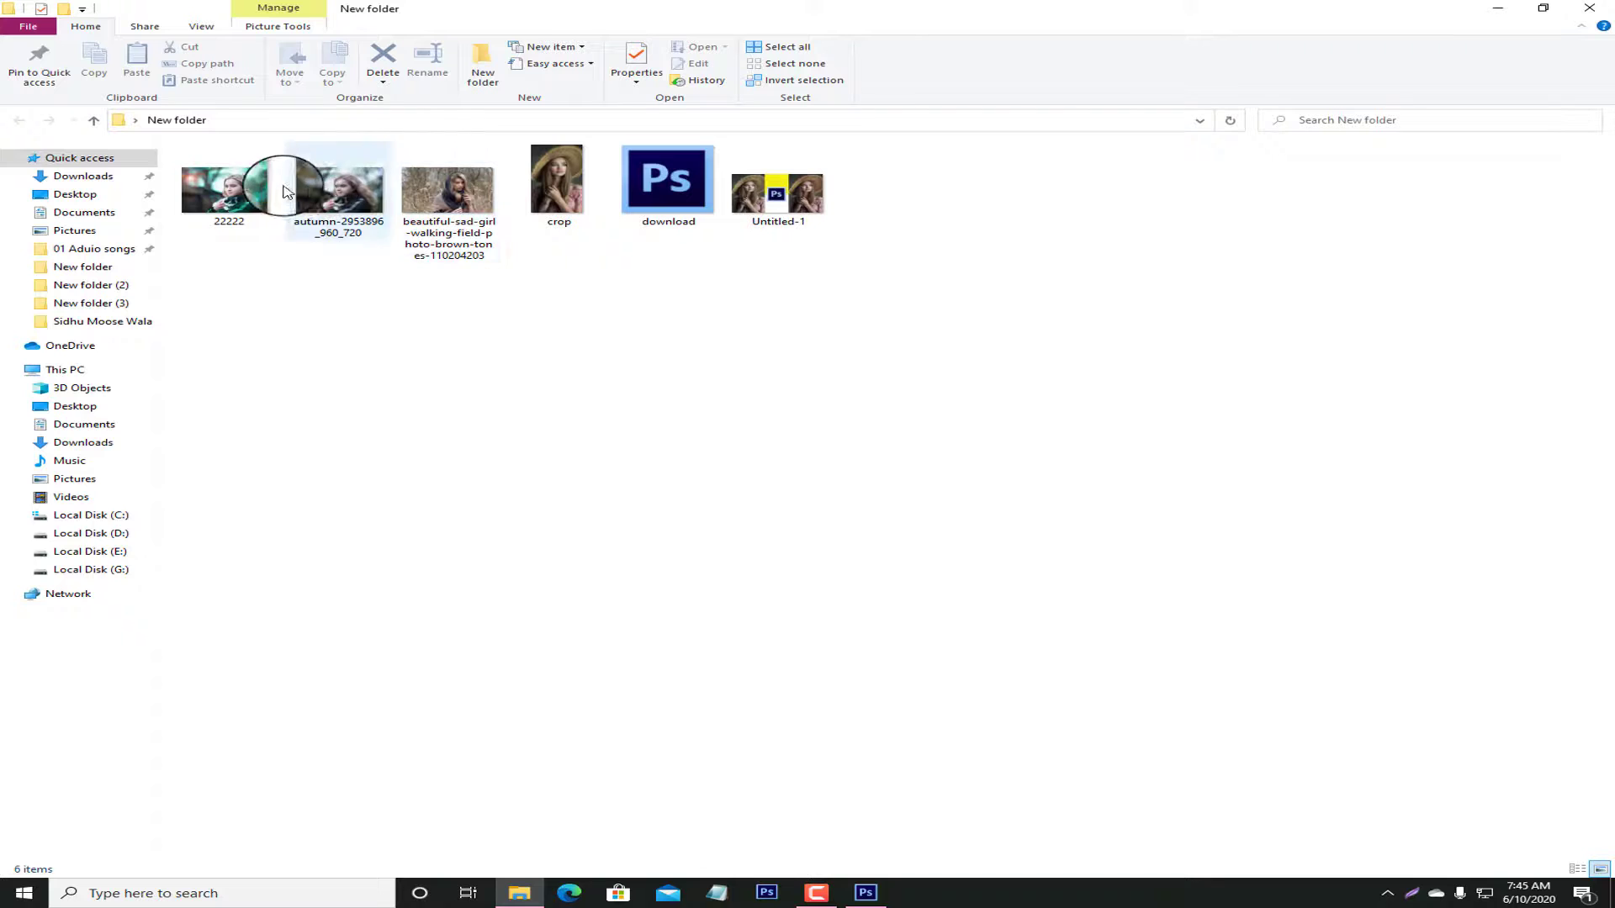
{"action": "left_click", "coordinate": [248, 192]}
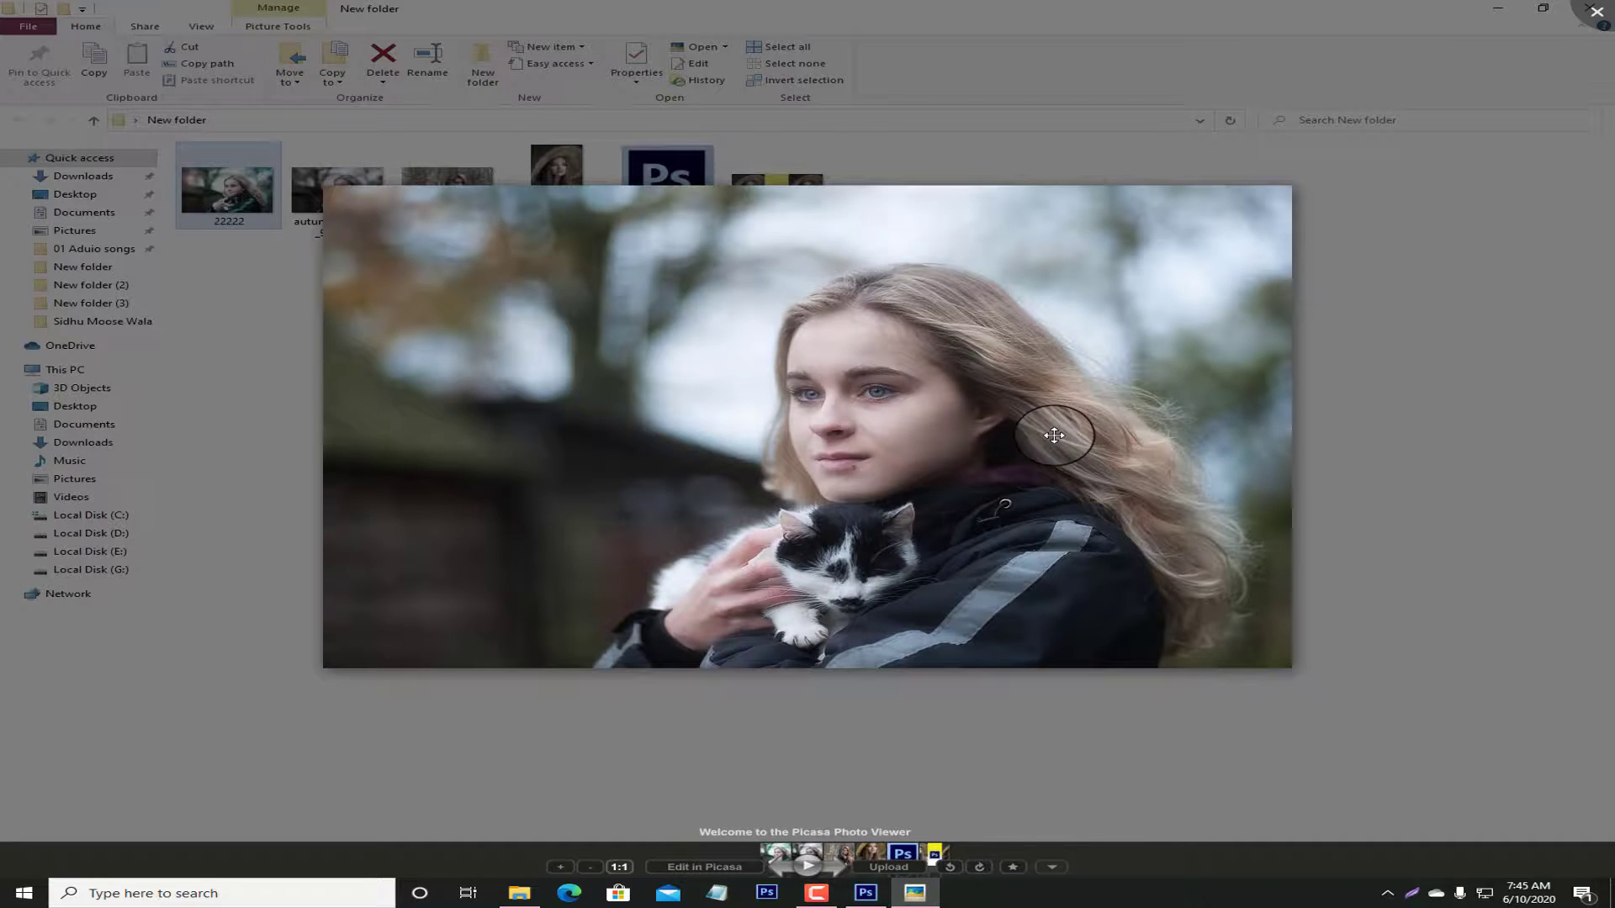
- Compare the edited 22222.jpg with the original autumn-2953896_960_720.jpg by switching back and forth between the two images
{"action": "key", "text": "Right"}
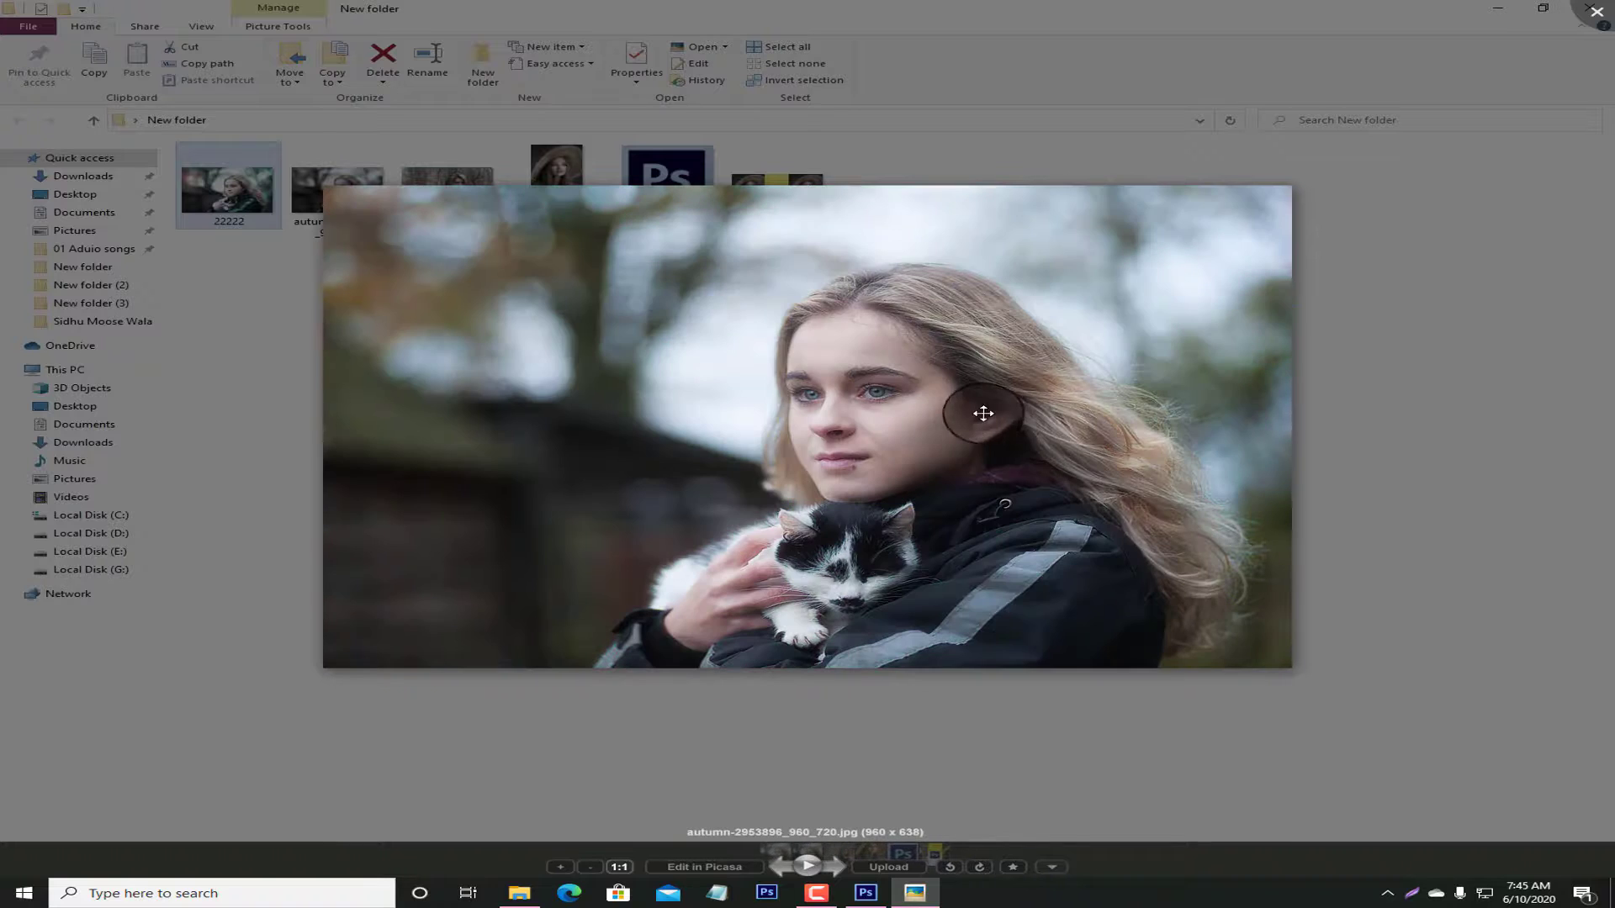
{"action": "key", "text": "Left"}
{"action": "scroll", "coordinate": [850, 381], "scroll_direction": "down", "scroll_amount": 3}
{"action": "scroll", "coordinate": [849, 381], "scroll_direction": "up", "scroll_amount": 3}
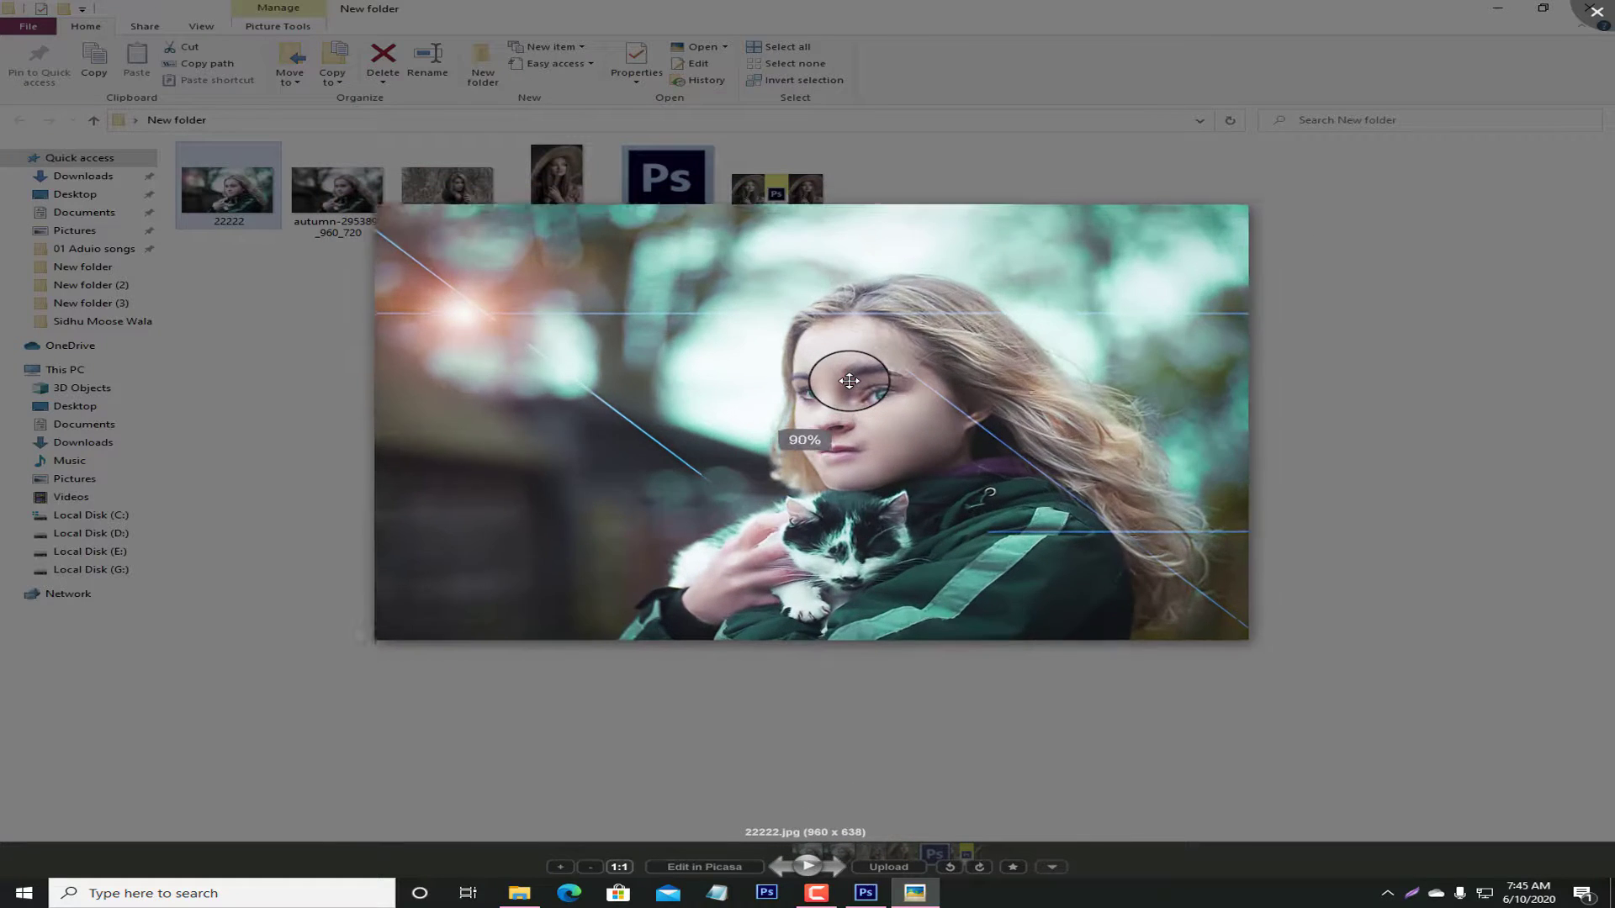
{"action": "key", "text": "Right"}
{"action": "key", "text": "Left"}
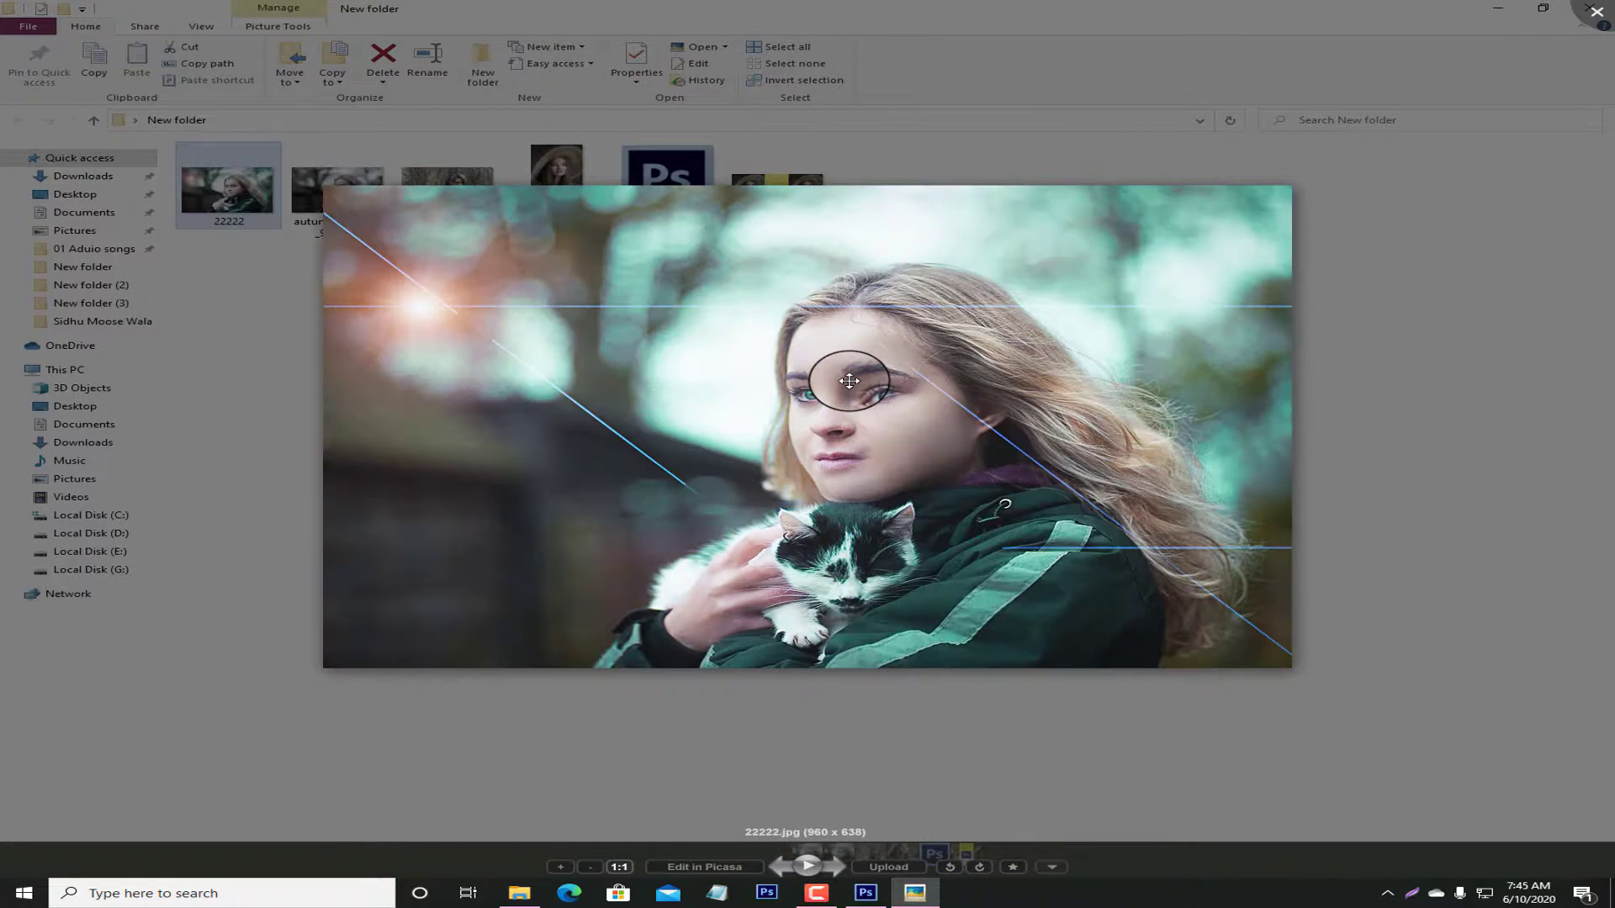
{"action": "key", "text": "Right"}
{"action": "key", "text": "Left"}
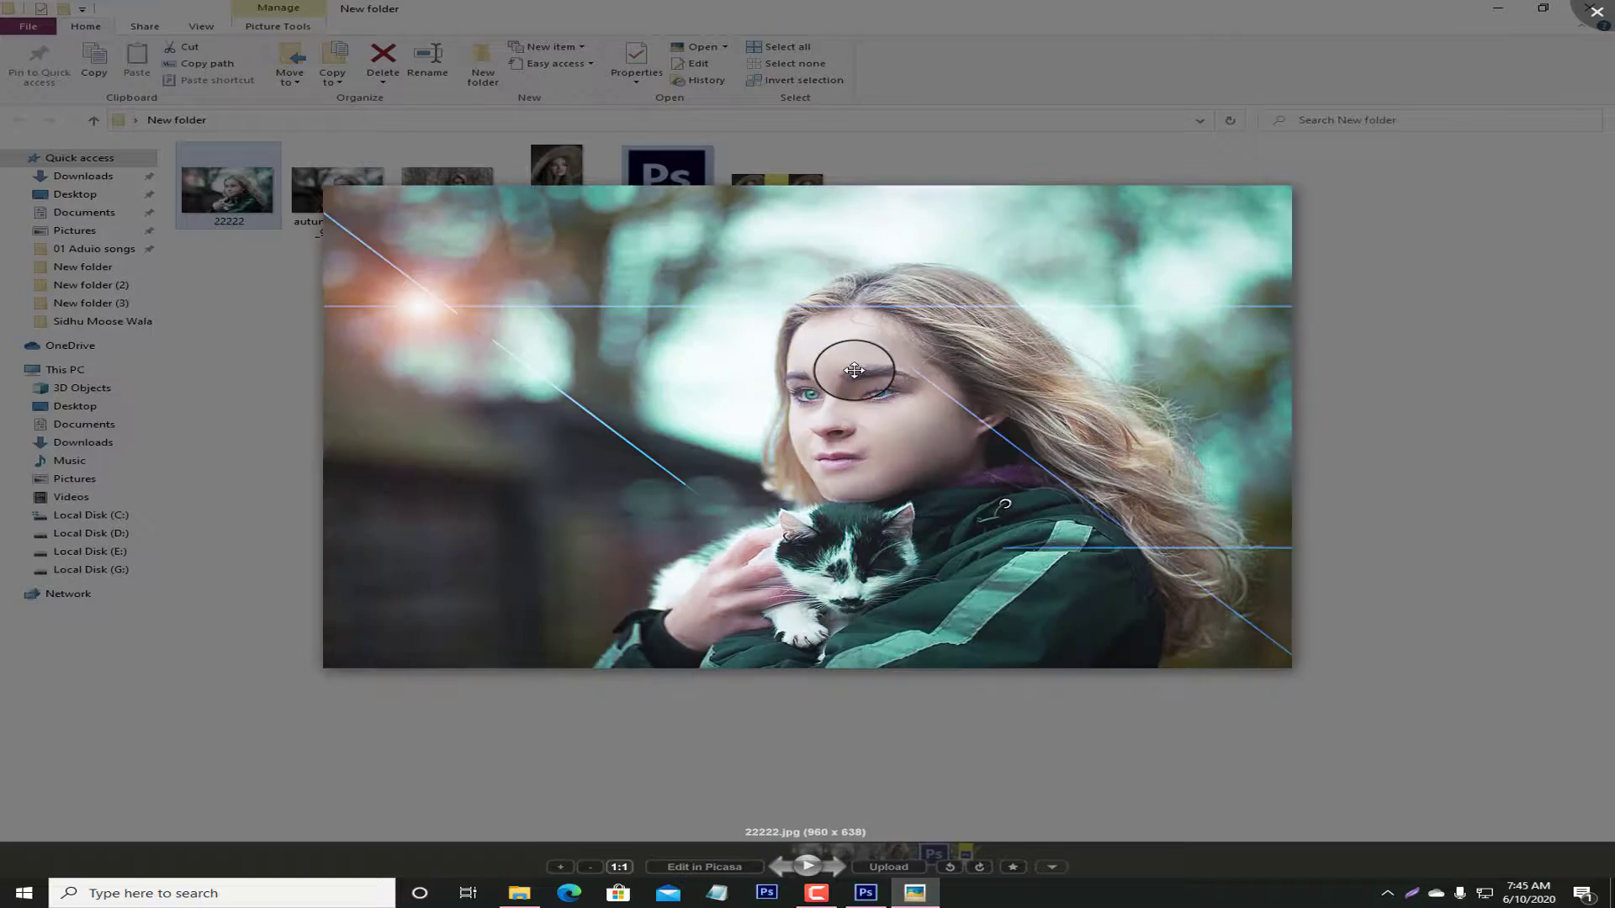
{"action": "left_click", "coordinate": [834, 897]}
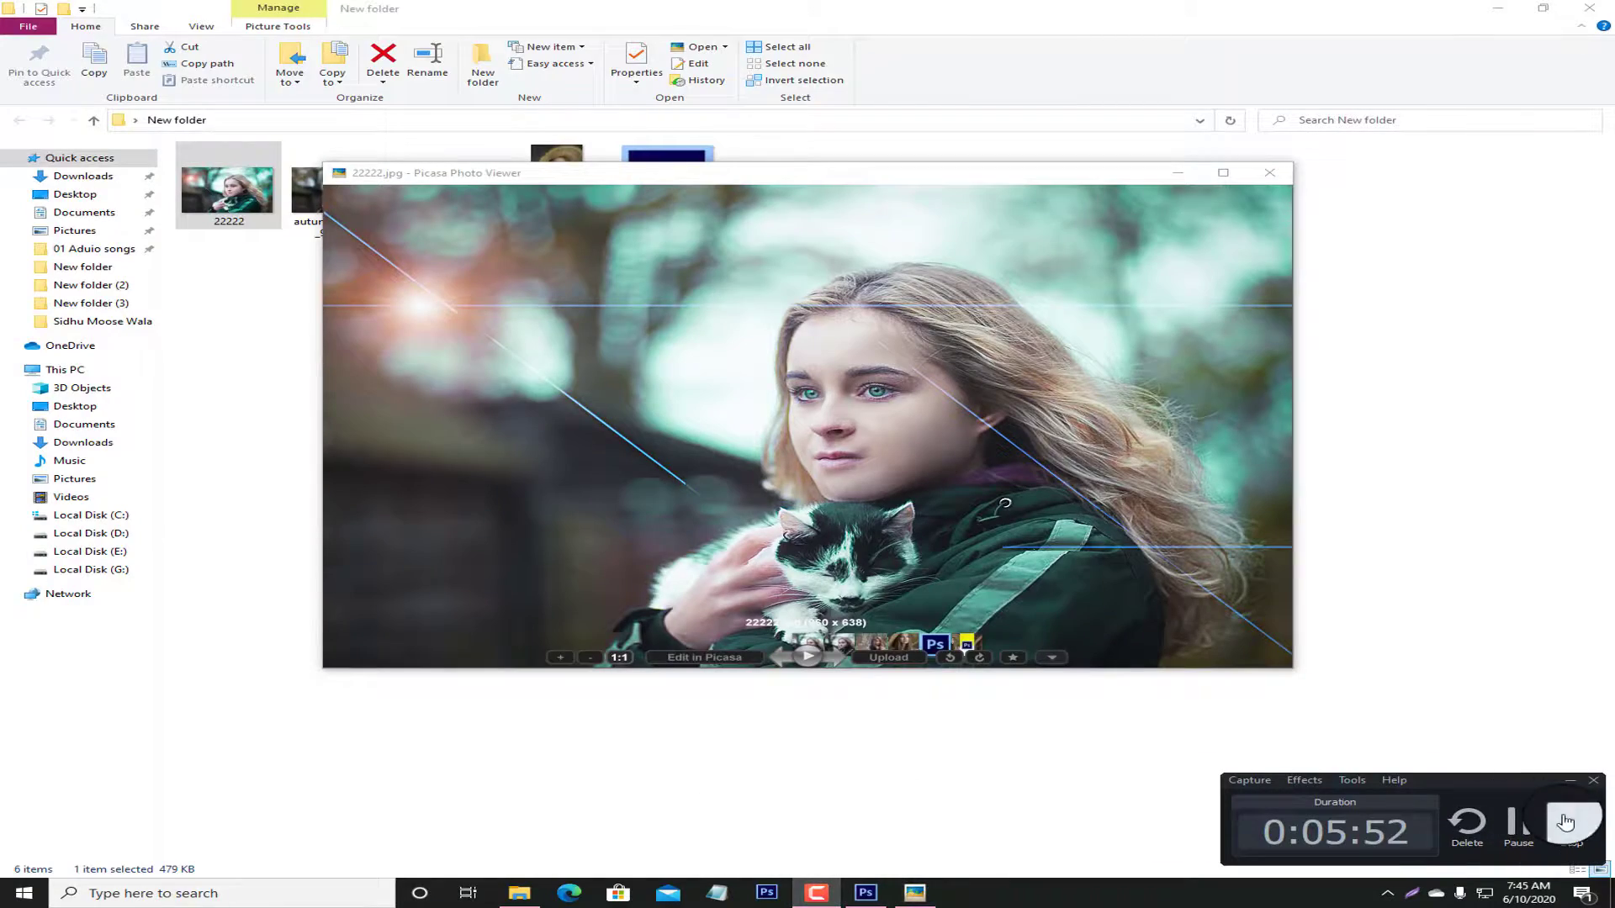